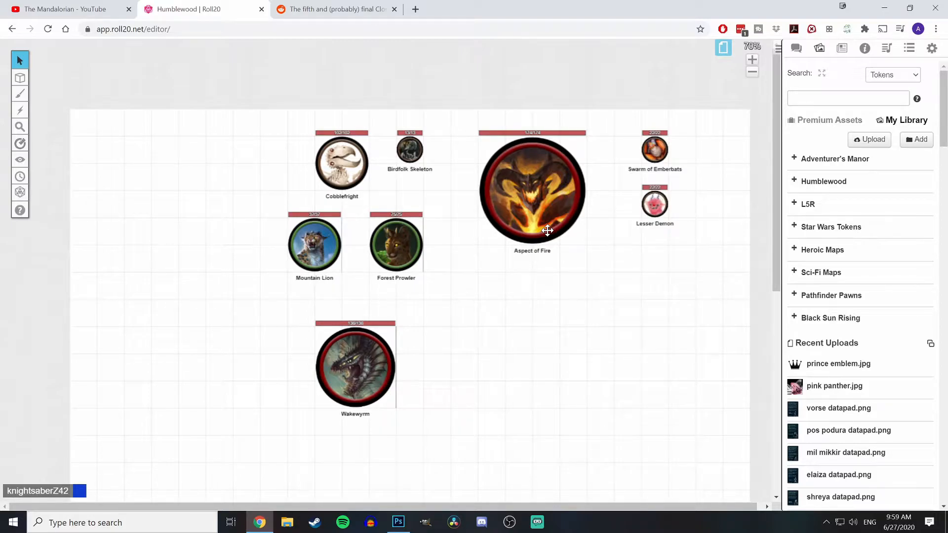
# Step: Inspect the example tokens on the map by selecting several of them, including Aspect of Fire, Mountain Lion, Cobblefright and Wakewyrm
pyautogui.click(546, 230)
pyautogui.click(659, 213)
pyautogui.click(595, 284)
pyautogui.click(314, 244)
pyautogui.click(343, 156)
pyautogui.click(410, 149)
pyautogui.click(355, 368)
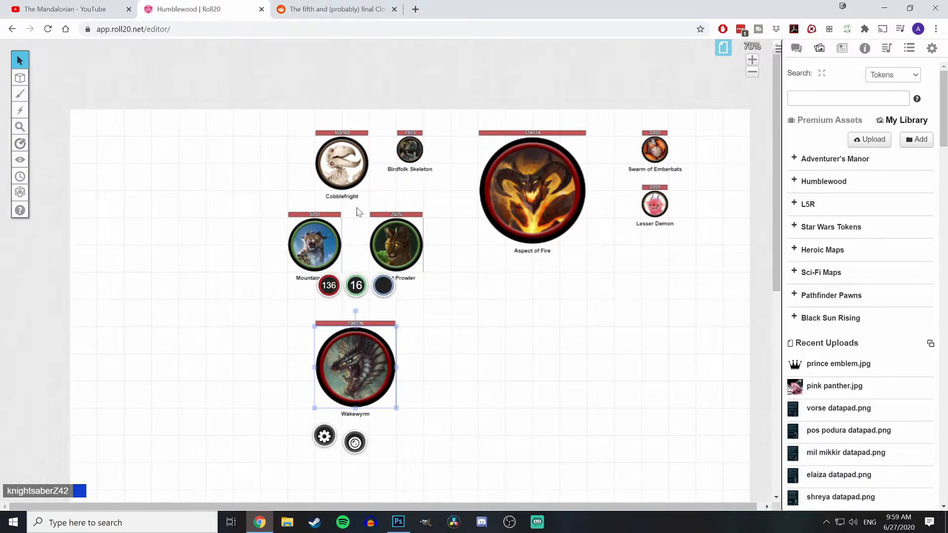
pyautogui.click(412, 255)
pyautogui.click(434, 270)
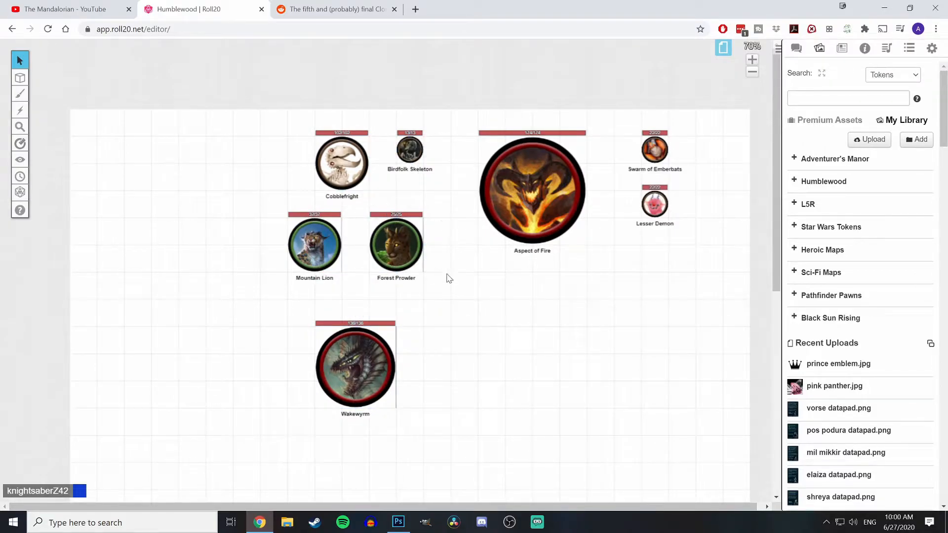
pyautogui.moveTo(450, 299); pyautogui.dragTo(562, 414)
# Step: Switch to the Reddit post about the Clone Wars token pack and read the comment covering the template PSD and download links
pyautogui.hotkey('ctrl', 'Tab')
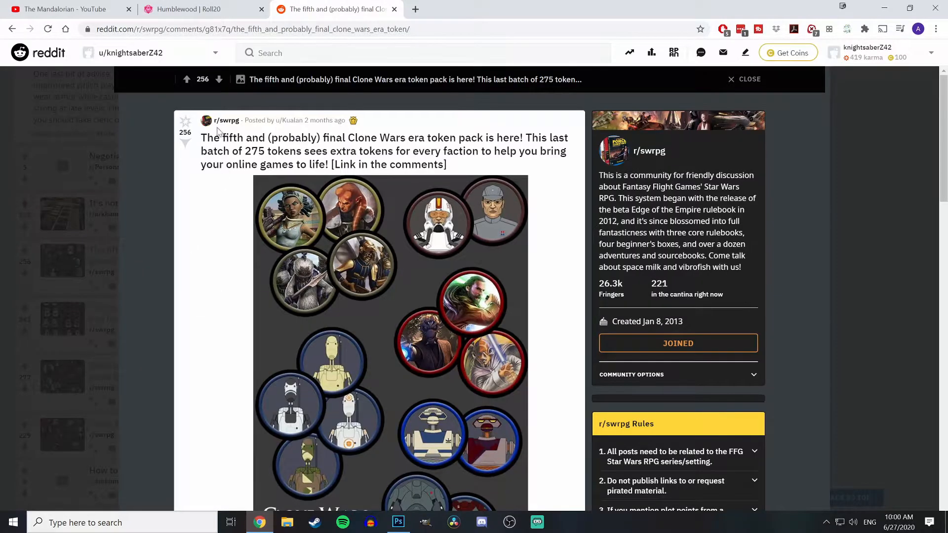
pyautogui.moveTo(288, 122)
pyautogui.scroll(-3, 241, 185)
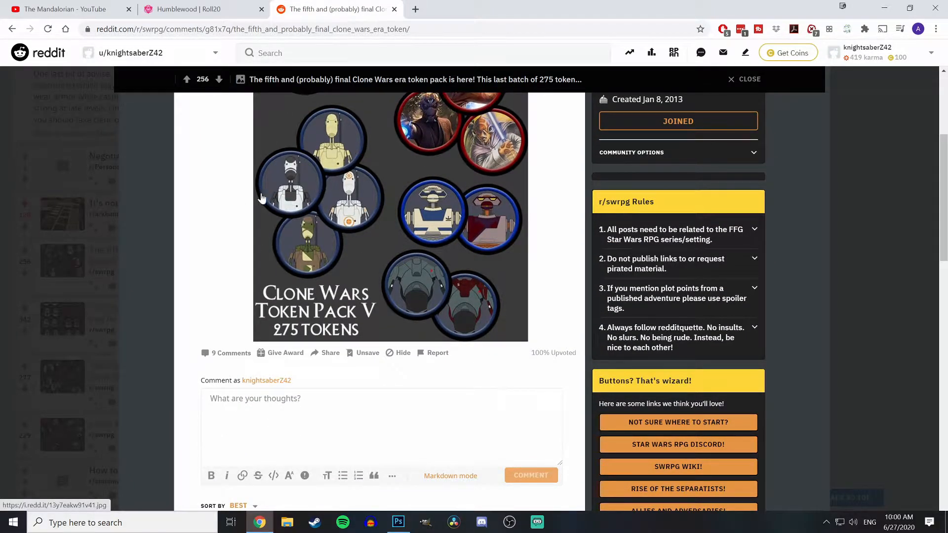
pyautogui.scroll(-10, 262, 169)
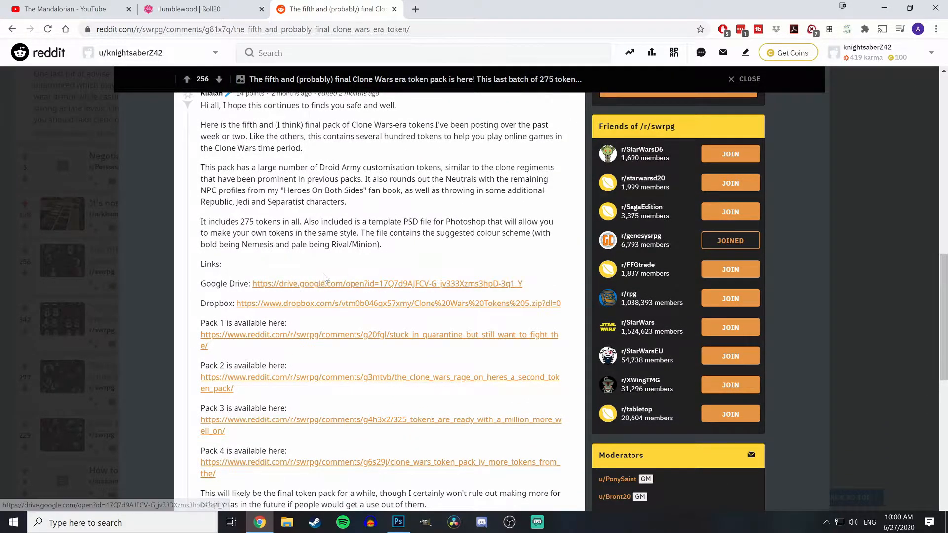
pyautogui.moveTo(310, 221); pyautogui.dragTo(486, 222)
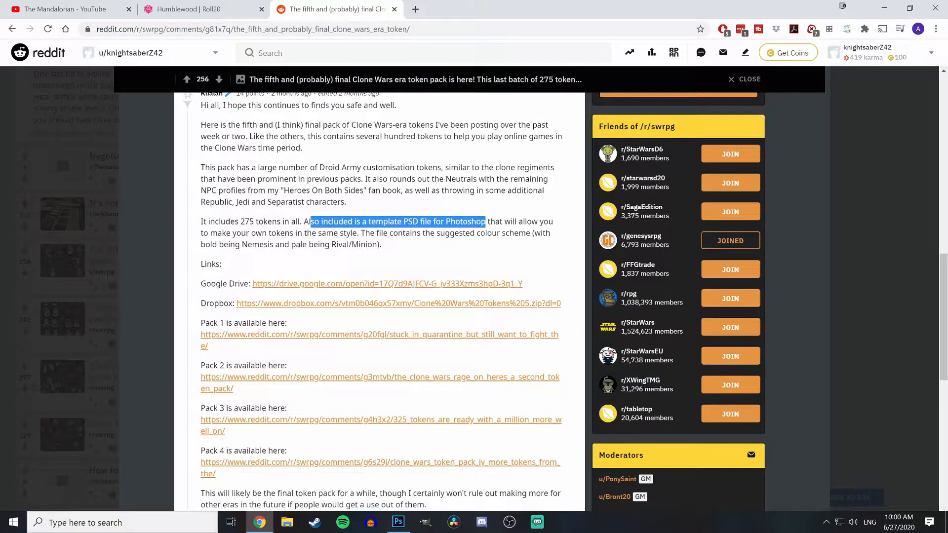
pyautogui.click(473, 220)
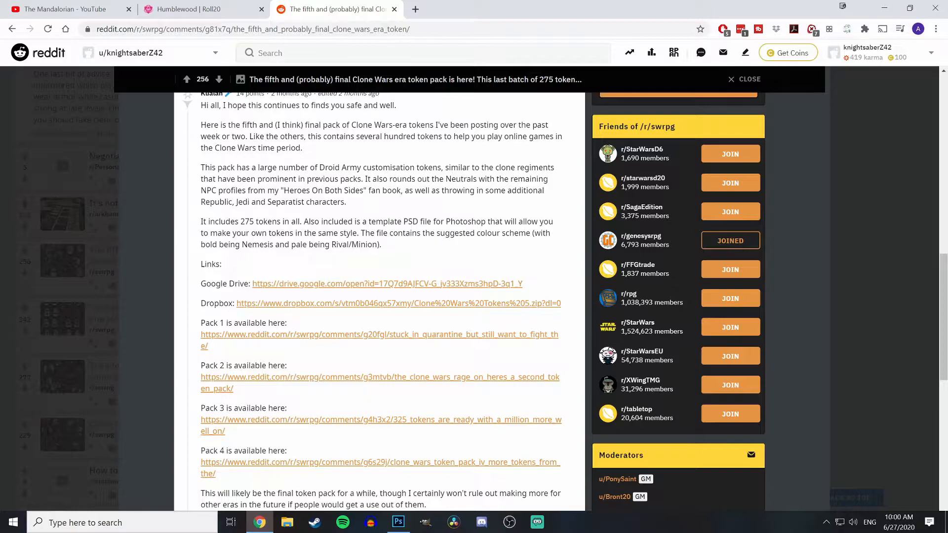
pyautogui.scroll(5, 354, 275)
pyautogui.scroll(8, 313, 339)
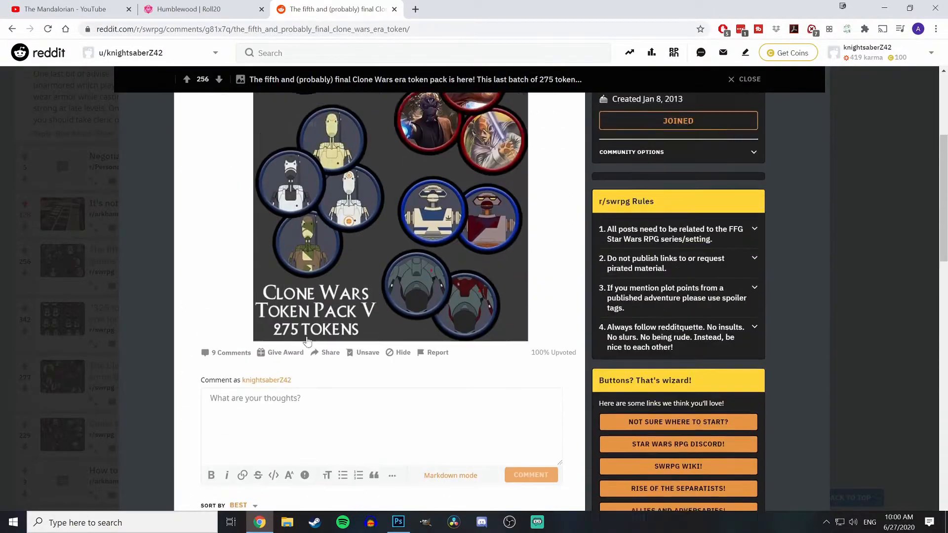
pyautogui.scroll(-9, 245, 336)
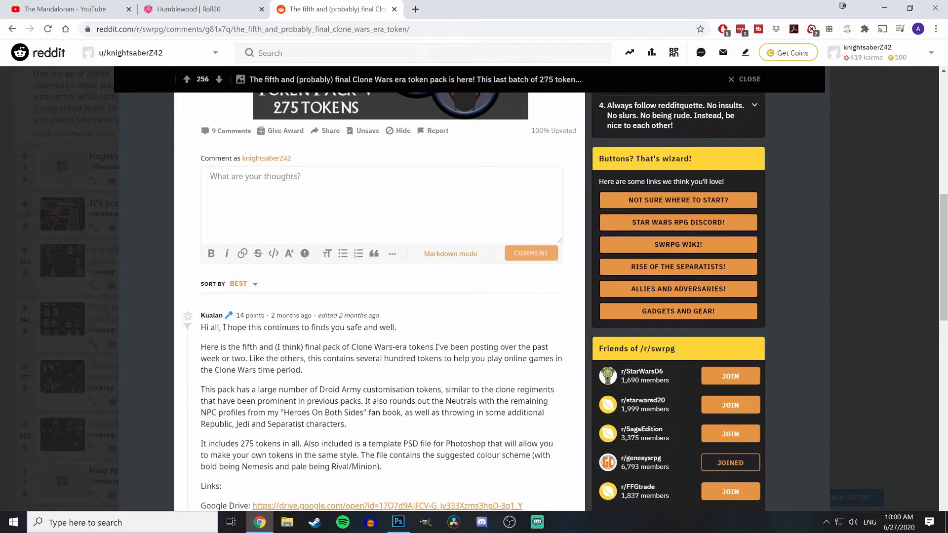
# Step: Switch to Photoshop, open the recent file TokenTemplate.psd and show its Layer Mask Example layer
pyautogui.click(398, 522)
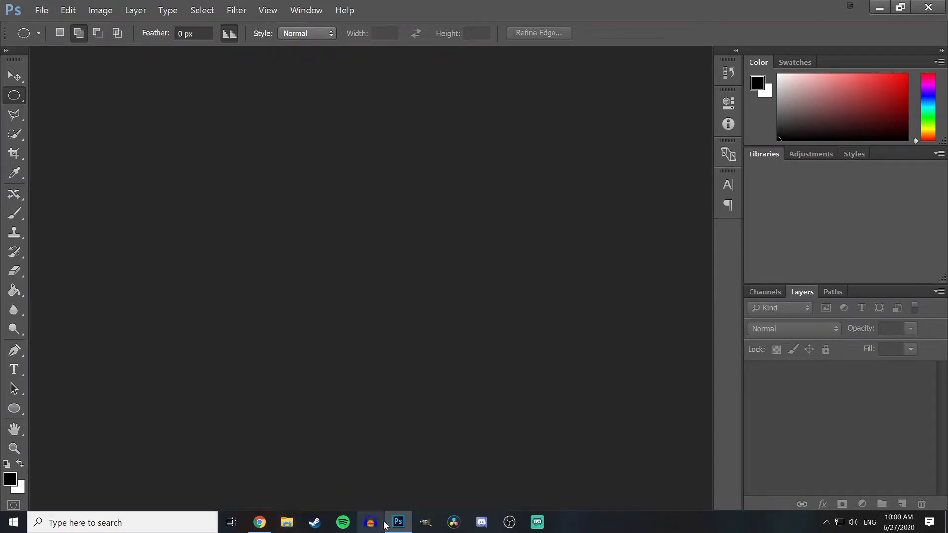
pyautogui.click(43, 12)
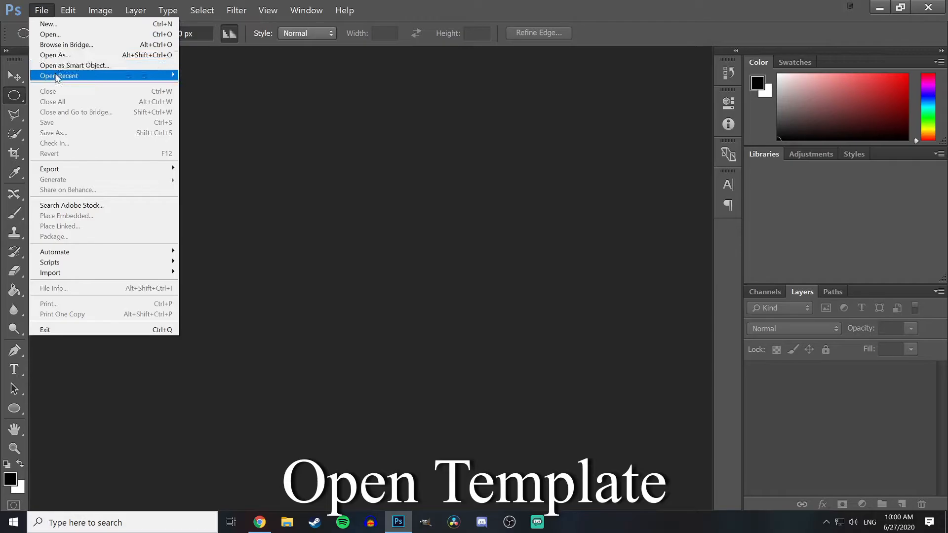
pyautogui.moveTo(58, 77)
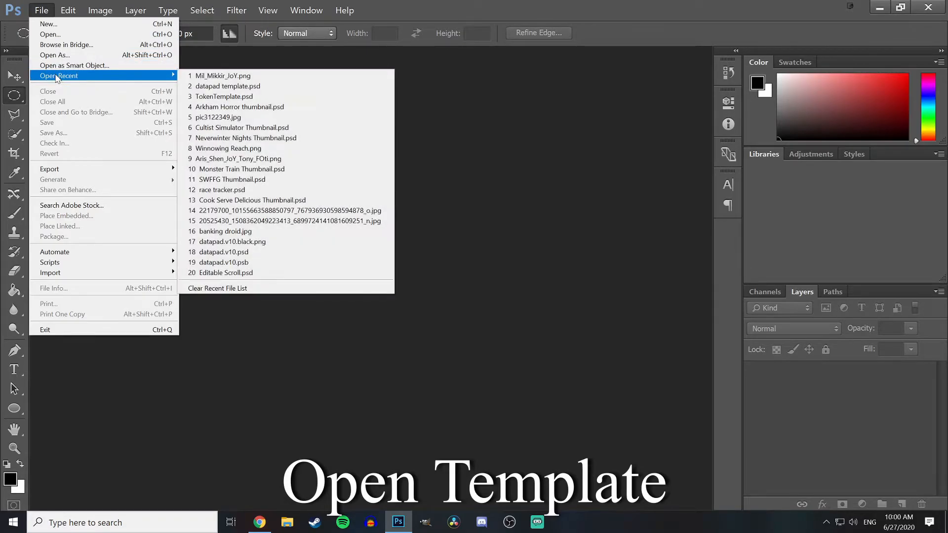
pyautogui.click(232, 97)
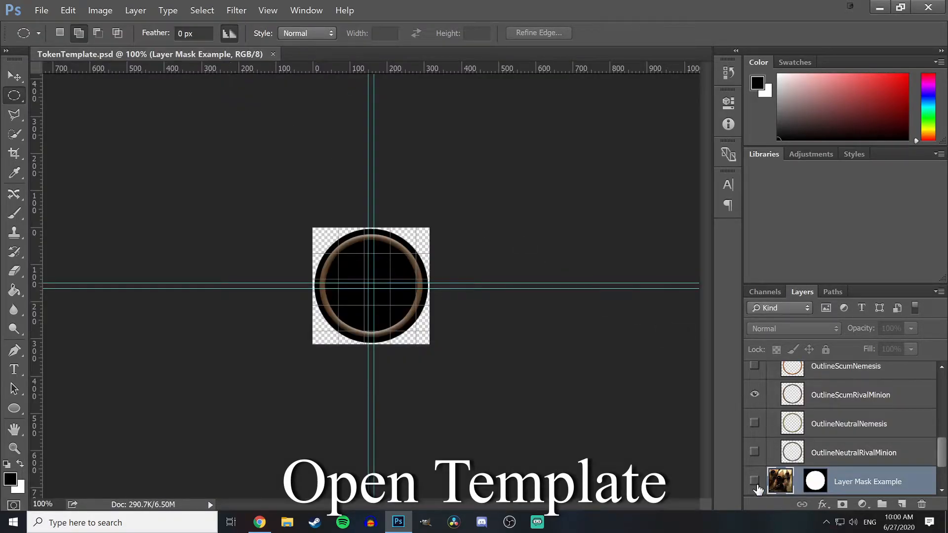
pyautogui.click(754, 481)
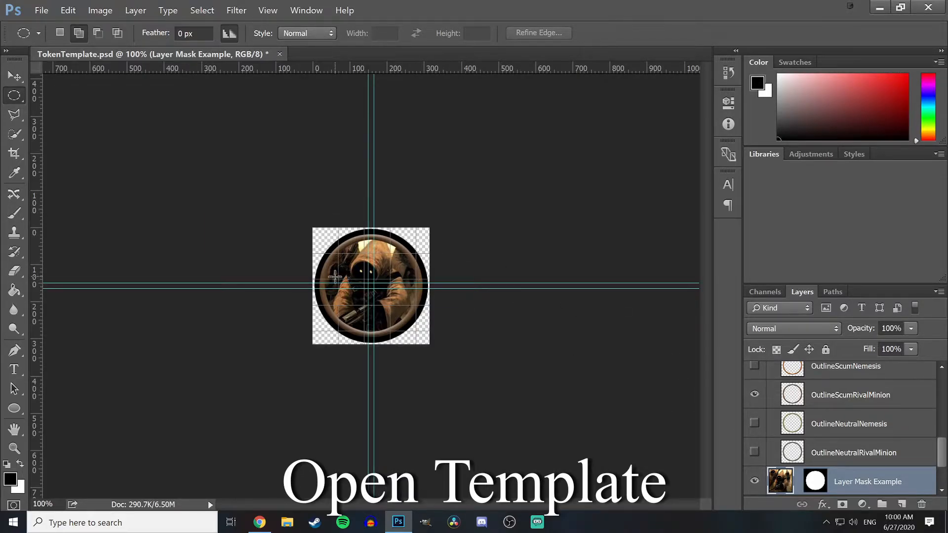
pyautogui.hotkey('ctrl', '+')
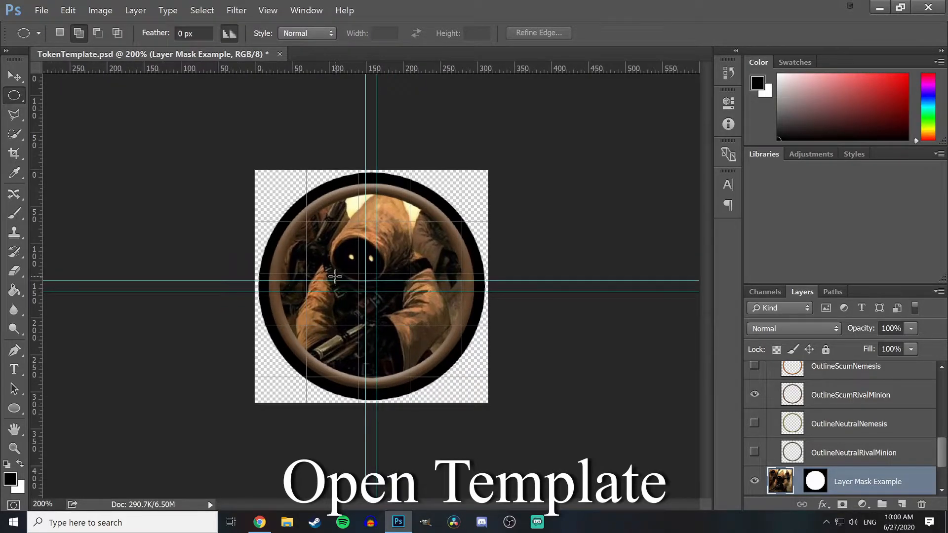
# Step: Preview the token without its border by hiding and reshowing the OutlineScumRivalMinion layer and the whole Outlines group
pyautogui.click(754, 395)
pyautogui.click(754, 395)
pyautogui.scroll(10, 753, 402)
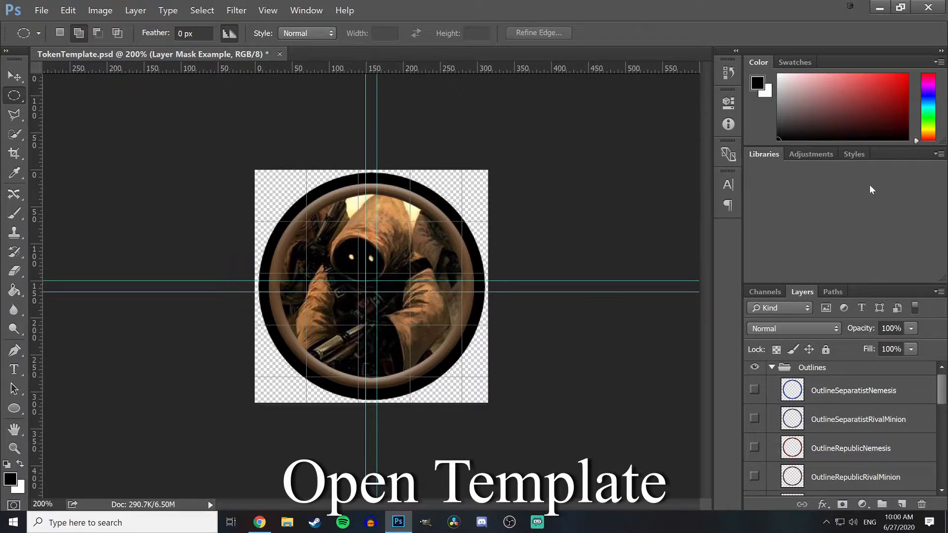
pyautogui.scroll(1, 822, 367)
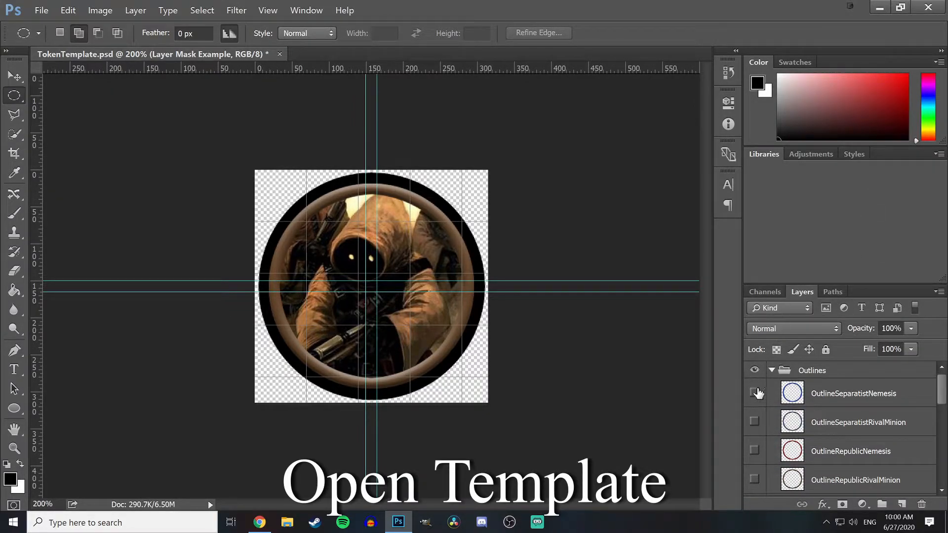
pyautogui.click(754, 370)
pyautogui.click(754, 370)
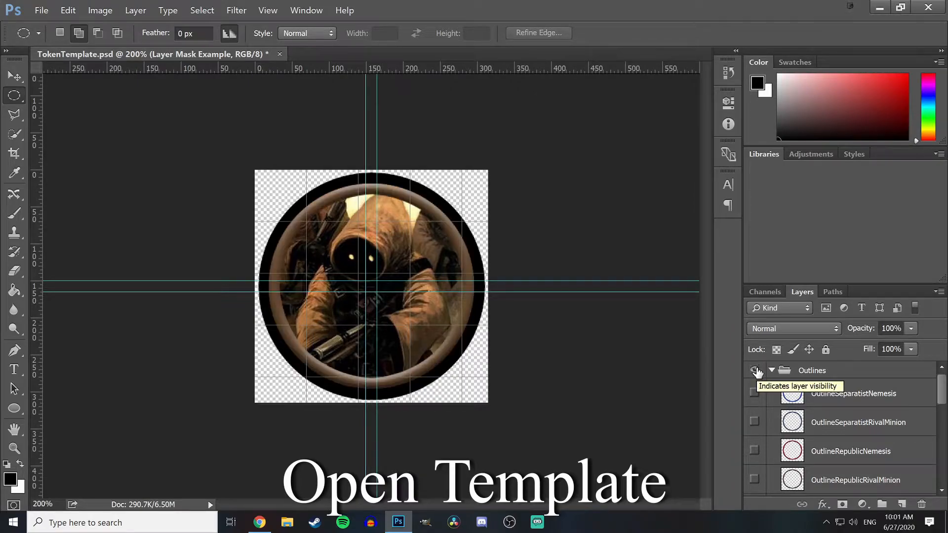
# Step: Compare the OutlineSeparatistNemesis and OutlineSeparatistRivalMinion borders by switching their visibility, ending with only OutlineSeparatistNemesis of the two shown
pyautogui.click(754, 393)
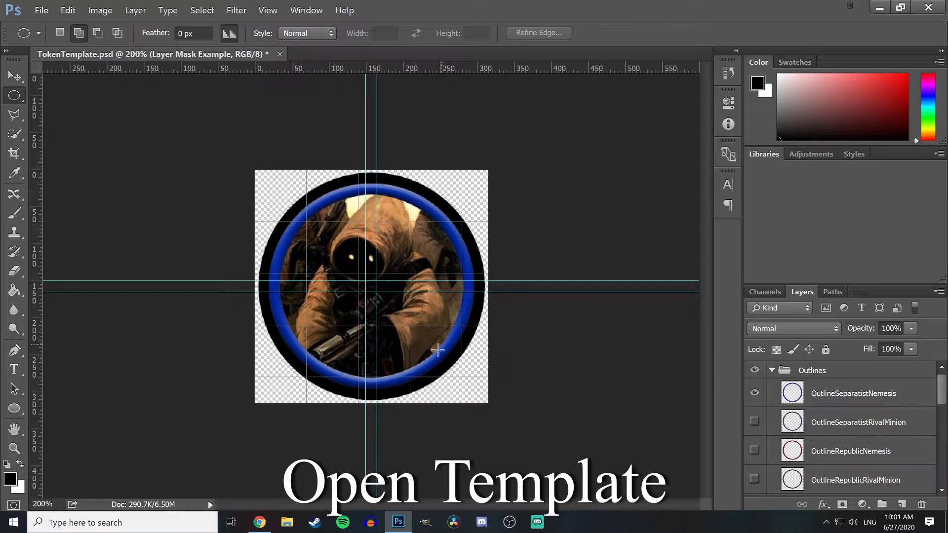
pyautogui.click(753, 422)
pyautogui.click(754, 392)
pyautogui.click(754, 422)
pyautogui.click(755, 394)
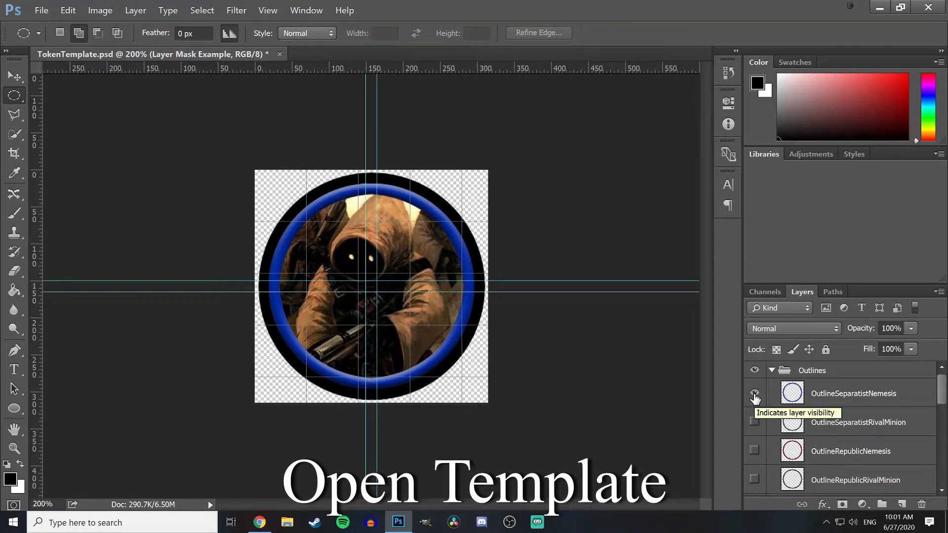
# Step: Try the red OutlineRepublicNemesis border, hide it again and show the blue OutlineSeparatistNemesis border
pyautogui.scroll(-2, 754, 396)
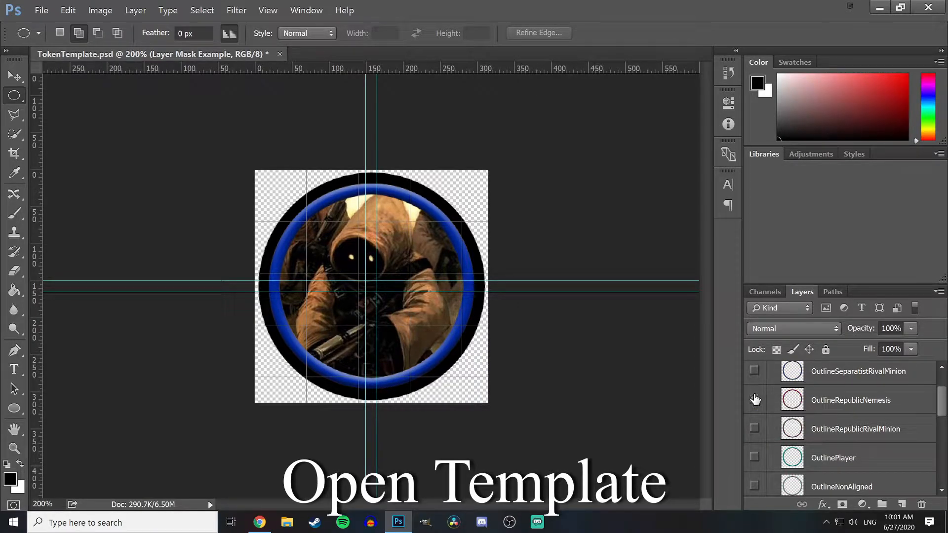
pyautogui.click(755, 398)
pyautogui.scroll(-2, 755, 396)
pyautogui.scroll(-5, 749, 416)
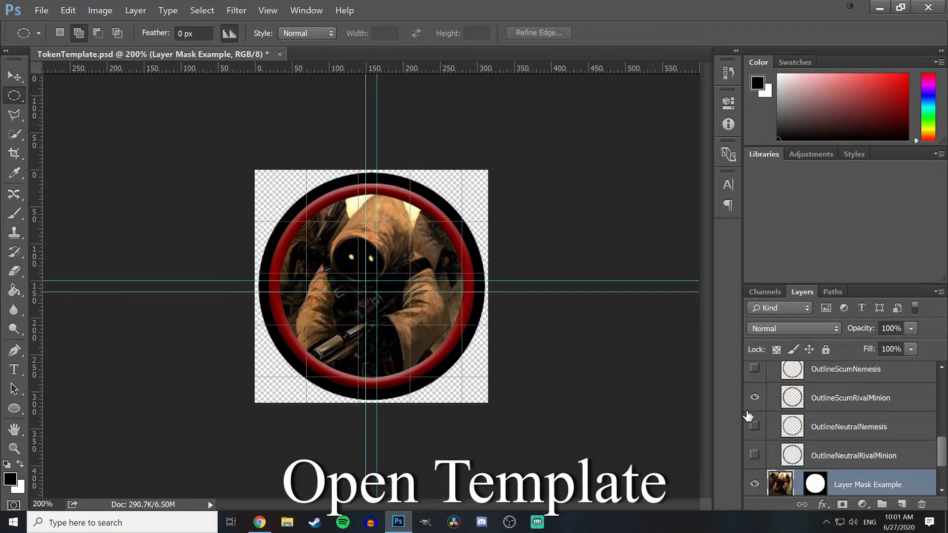
pyautogui.scroll(8, 748, 416)
pyautogui.click(754, 450)
pyautogui.click(755, 392)
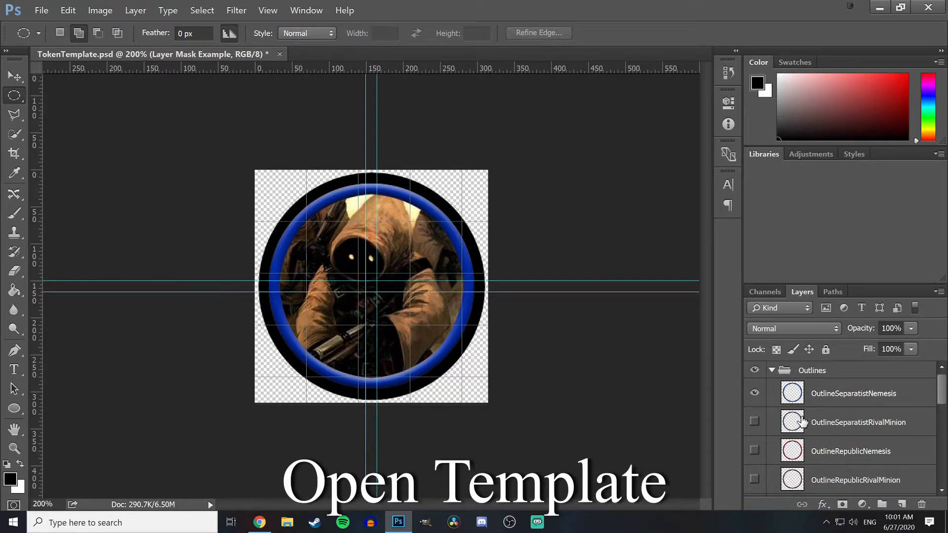
# Step: Make OutlineDarkNemesis the token's border, hiding the OutlineSeparatistNemesis and OutlineScumRivalMinion layers
pyautogui.scroll(-4, 810, 420)
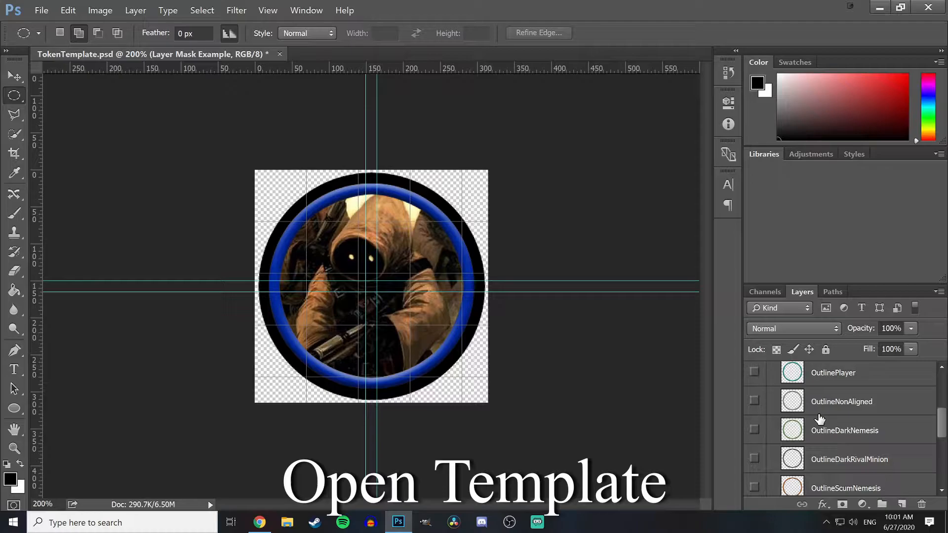
pyautogui.scroll(-2, 814, 419)
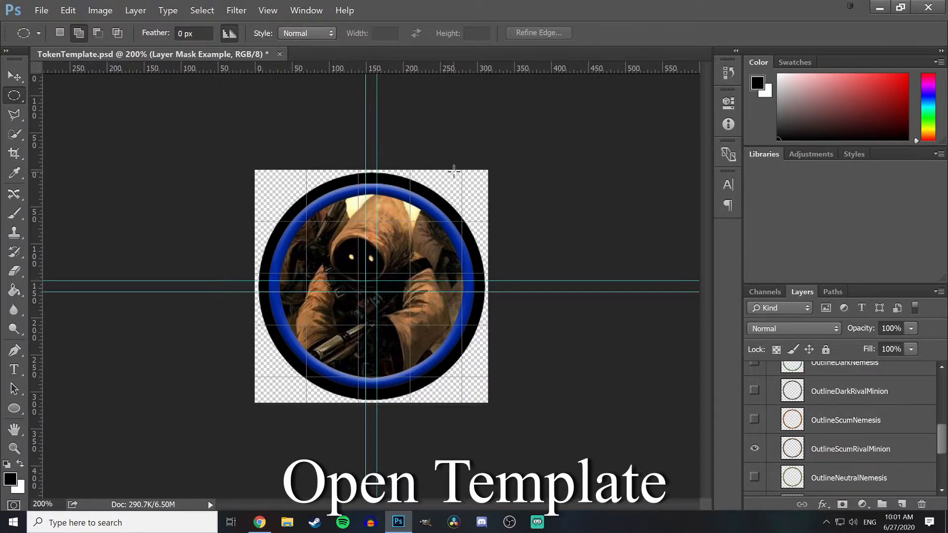
pyautogui.scroll(-2, 824, 424)
pyautogui.scroll(3, 824, 425)
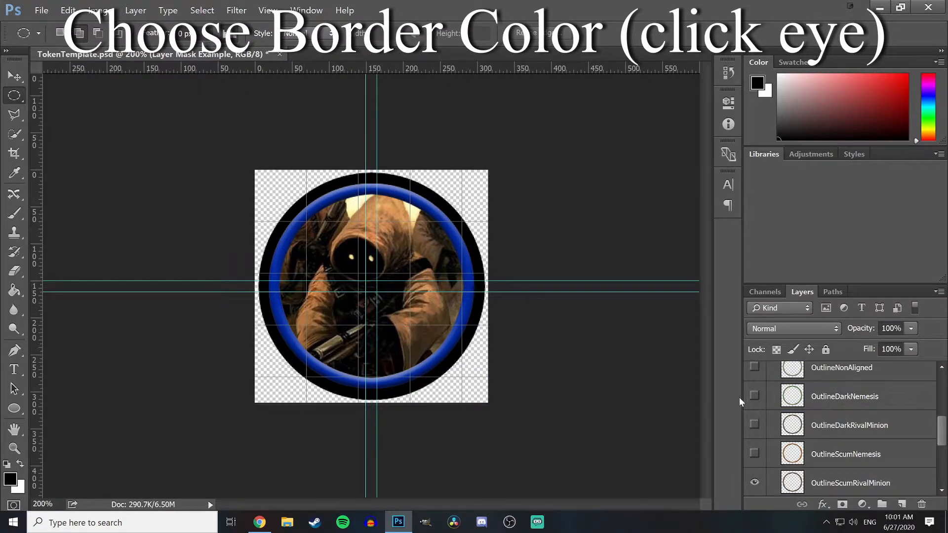
pyautogui.scroll(5, 769, 444)
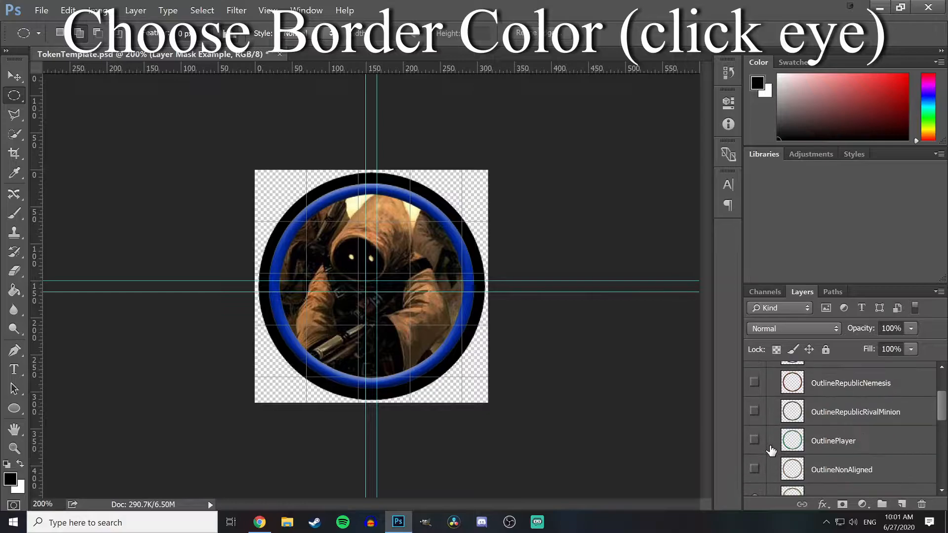
pyautogui.click(754, 376)
pyautogui.scroll(-4, 817, 427)
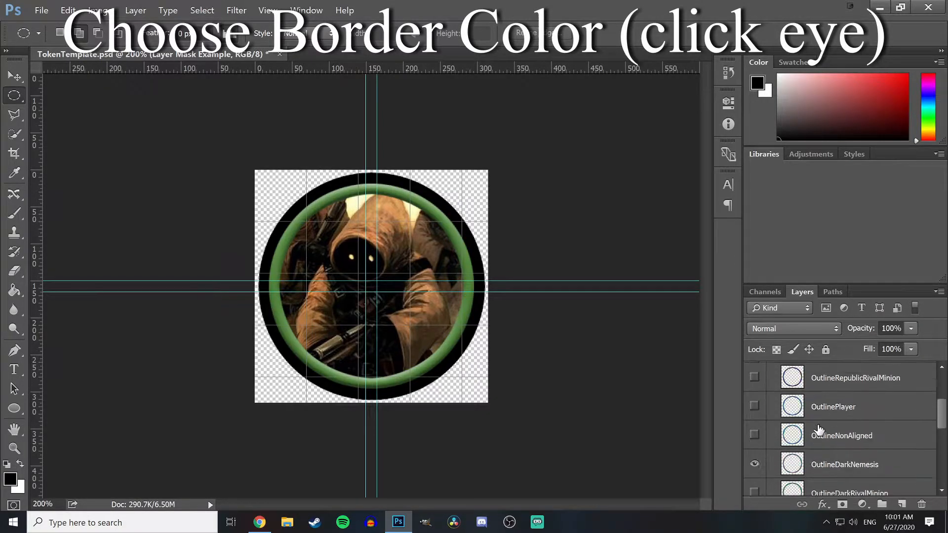
# Step: Check what the OutlineBackground.png layer and the Outlines group contribute by hiding and reshowing each
pyautogui.scroll(-5, 822, 434)
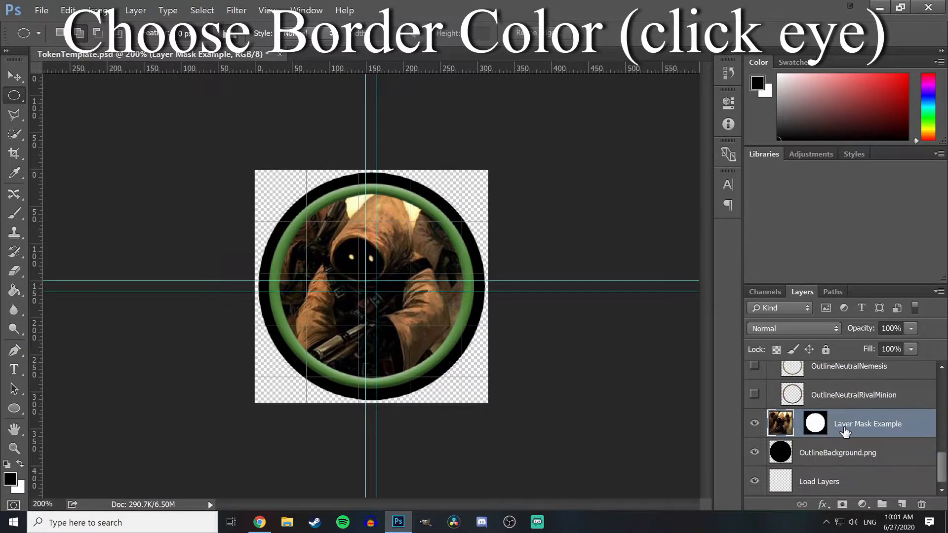
pyautogui.click(755, 452)
pyautogui.click(755, 453)
pyautogui.click(754, 453)
pyautogui.click(755, 454)
pyautogui.scroll(5, 756, 425)
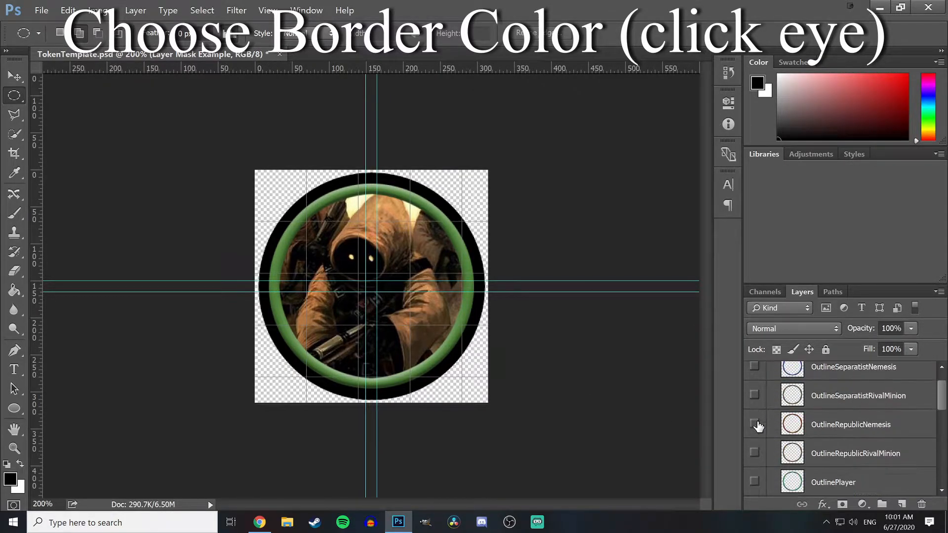
pyautogui.scroll(1, 755, 368)
pyautogui.click(752, 370)
pyautogui.click(752, 370)
# Step: Check what the Load Layers and Layer Mask Example layers contribute by hiding and reshowing each
pyautogui.scroll(-5, 754, 382)
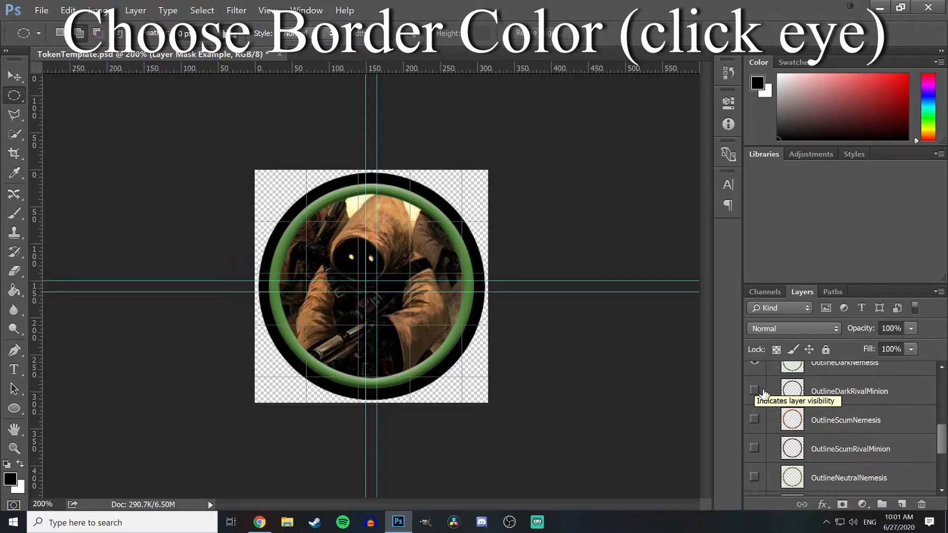
pyautogui.scroll(-4, 763, 424)
pyautogui.scroll(-1, 771, 429)
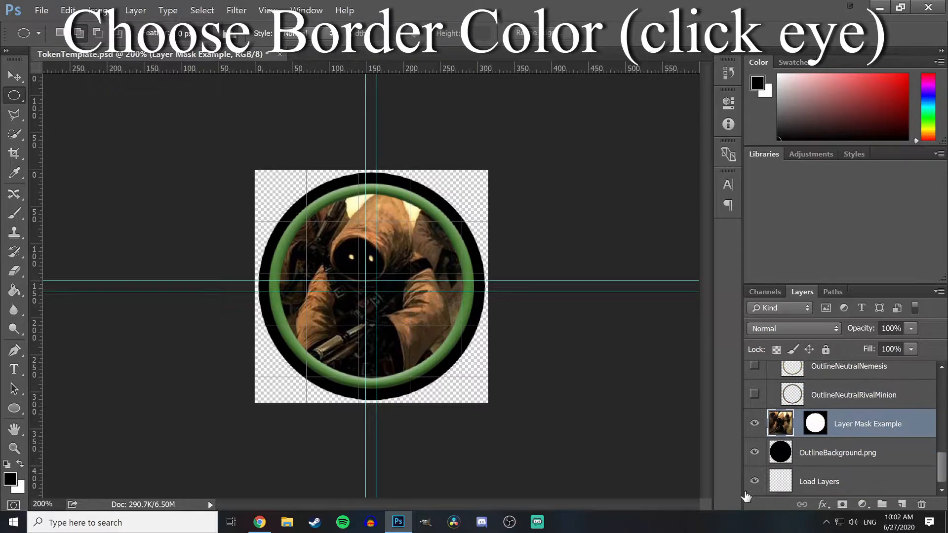
pyautogui.click(754, 483)
pyautogui.click(753, 482)
pyautogui.click(754, 424)
pyautogui.click(754, 424)
pyautogui.click(754, 423)
pyautogui.click(754, 424)
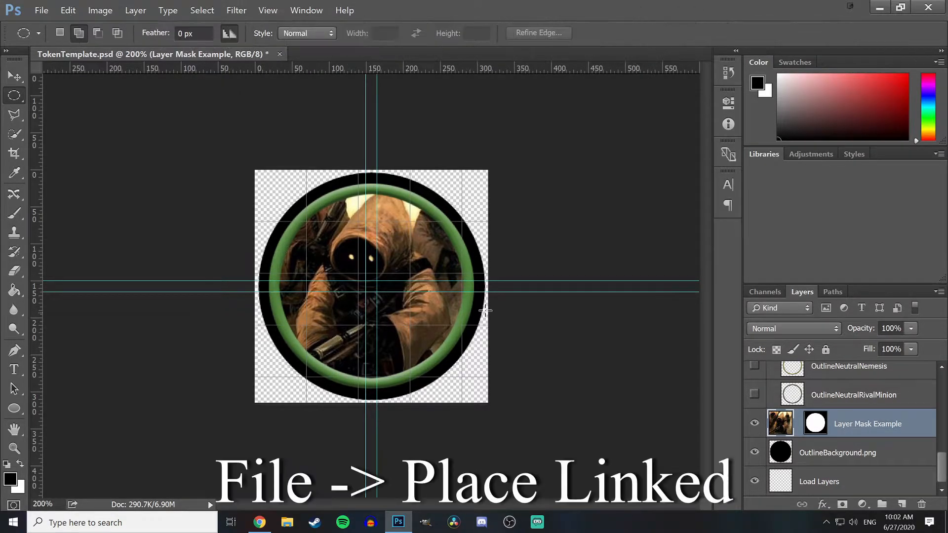
# Step: Place the kligroot picture as a linked image directly above the Layer Mask Example layer
pyautogui.click(42, 10)
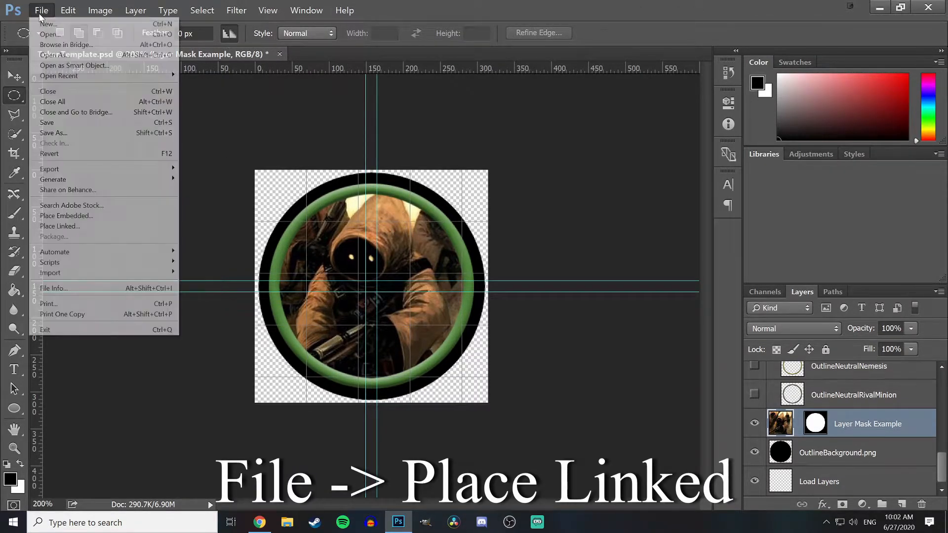
pyautogui.click(73, 226)
pyautogui.scroll(-2, 289, 184)
pyautogui.scroll(-4, 288, 183)
pyautogui.doubleClick(328, 91)
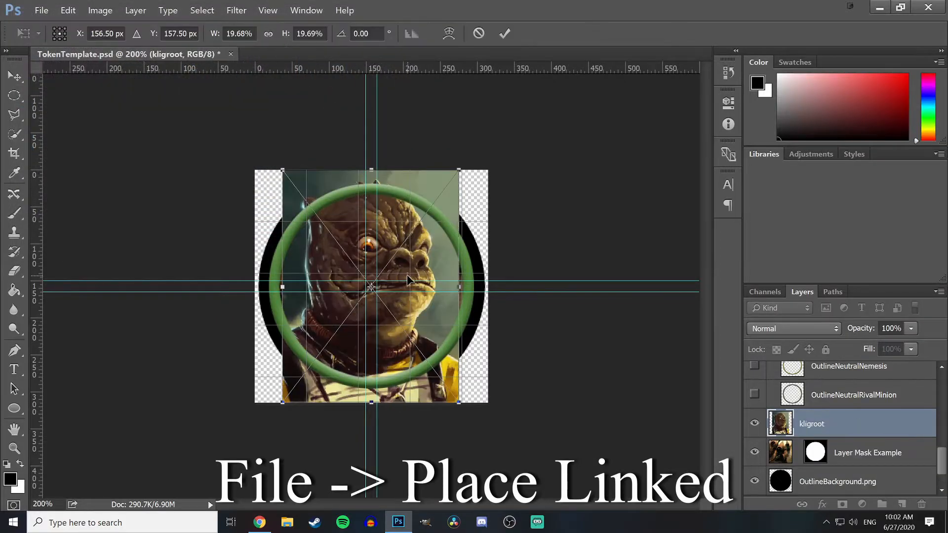
# Step: Enlarge the placed kligroot picture to about 23.5% and shift it to X 166 px, Y 210.5 px
pyautogui.moveTo(441, 188); pyautogui.dragTo(415, 188)
pyautogui.moveTo(430, 401); pyautogui.dragTo(478, 464)
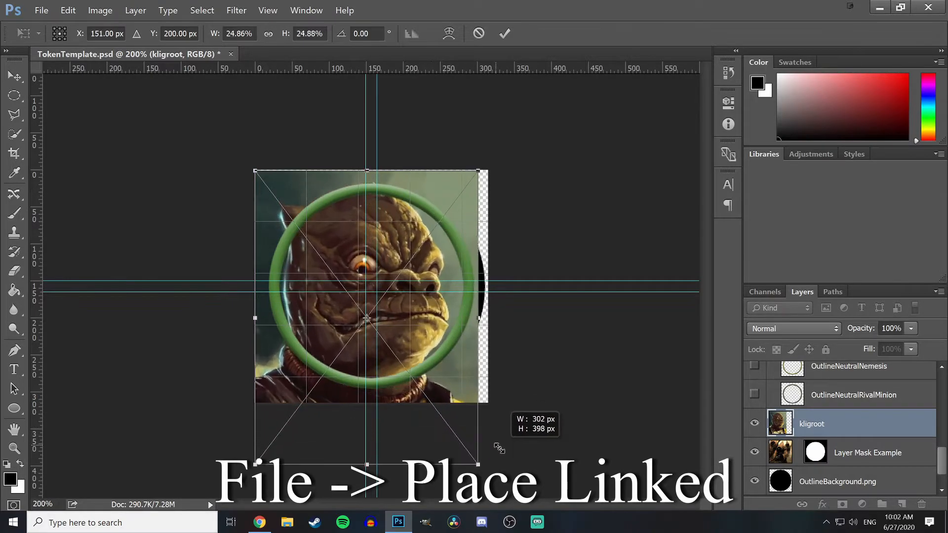
pyautogui.moveTo(432, 313); pyautogui.dragTo(445, 335)
pyautogui.moveTo(493, 484); pyautogui.dragTo(476, 466)
pyautogui.press('Right')
pyautogui.press('Right')
pyautogui.press('Right')
pyautogui.press('Right')
pyautogui.press('Right')
pyautogui.press('Right')
pyautogui.press('Right')
pyautogui.press('Right')
pyautogui.press('Right')
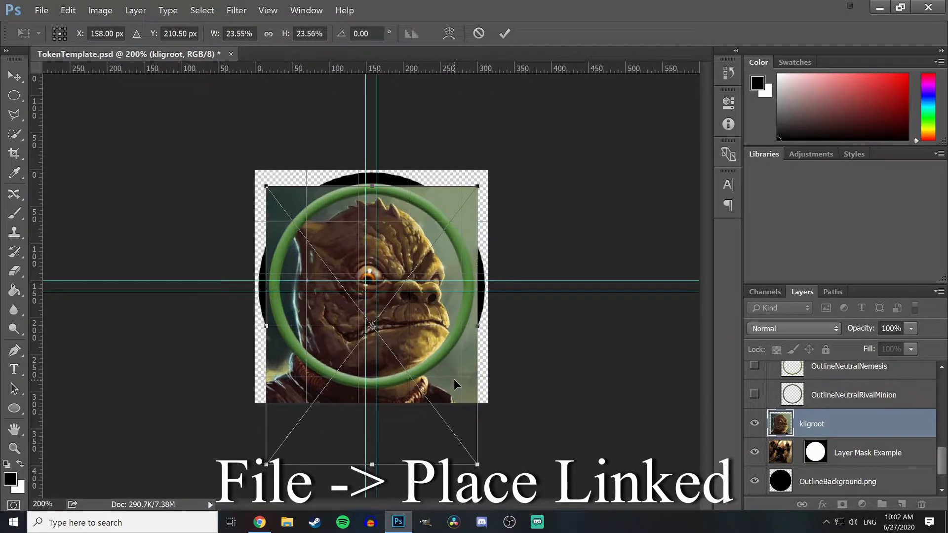
pyautogui.press('Right')
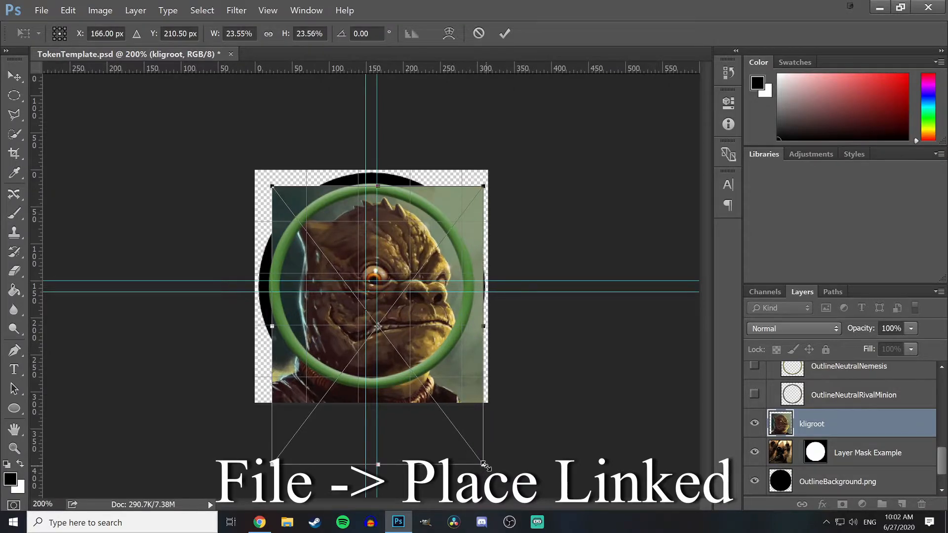
# Step: Reduce the kligroot picture to about 21.65%, centre the head inside the green ring at X 165.5 px, Y 202 px, and apply the placement
pyautogui.moveTo(483, 465); pyautogui.dragTo(467, 441)
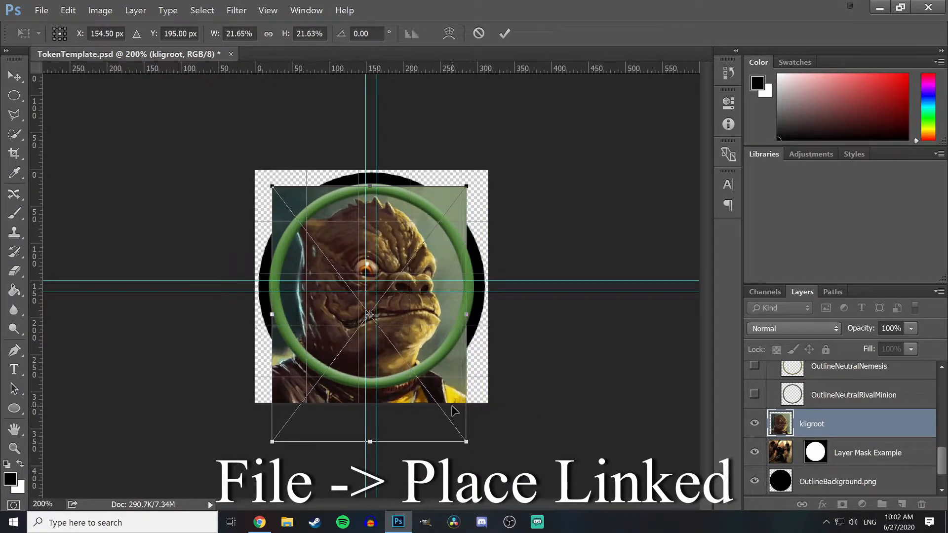
pyautogui.press('Right')
pyautogui.press('Right')
pyautogui.press('Right')
pyautogui.press('Right')
pyautogui.press('Right')
pyautogui.press('Right')
pyautogui.press('Right')
pyautogui.press('Right')
pyautogui.press('Right')
pyautogui.press('Right')
pyautogui.press('Right')
pyautogui.press('Right')
pyautogui.press('Right')
pyautogui.press('Down')
pyautogui.press('Down')
pyautogui.press('Down')
pyautogui.press('Down')
pyautogui.press('Down')
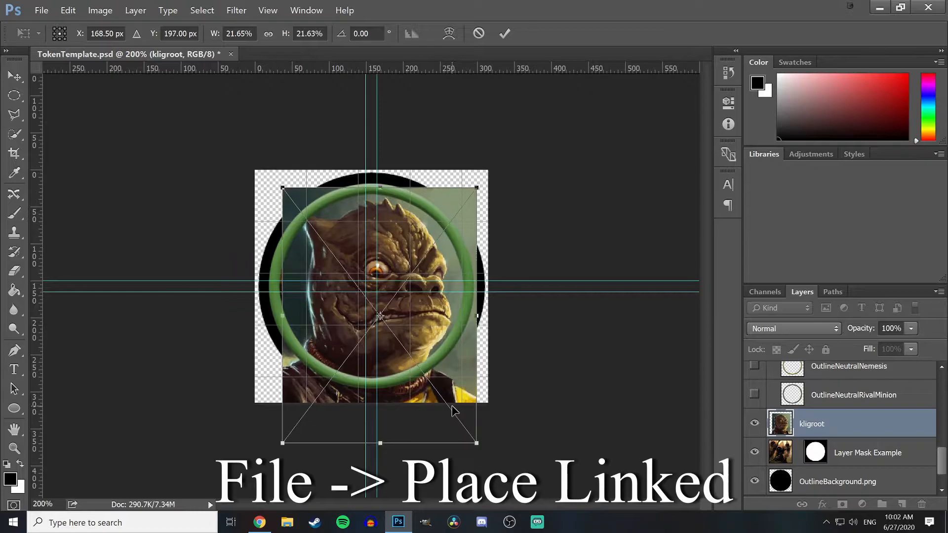
pyautogui.press('Down')
pyautogui.press('Down')
pyautogui.press('Left')
pyautogui.press('Left')
pyautogui.press('Left')
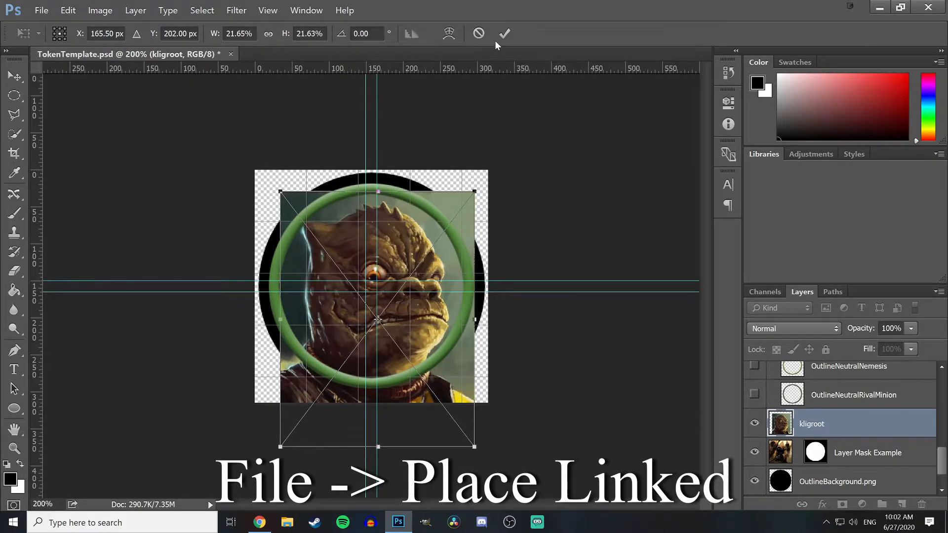
pyautogui.click(509, 35)
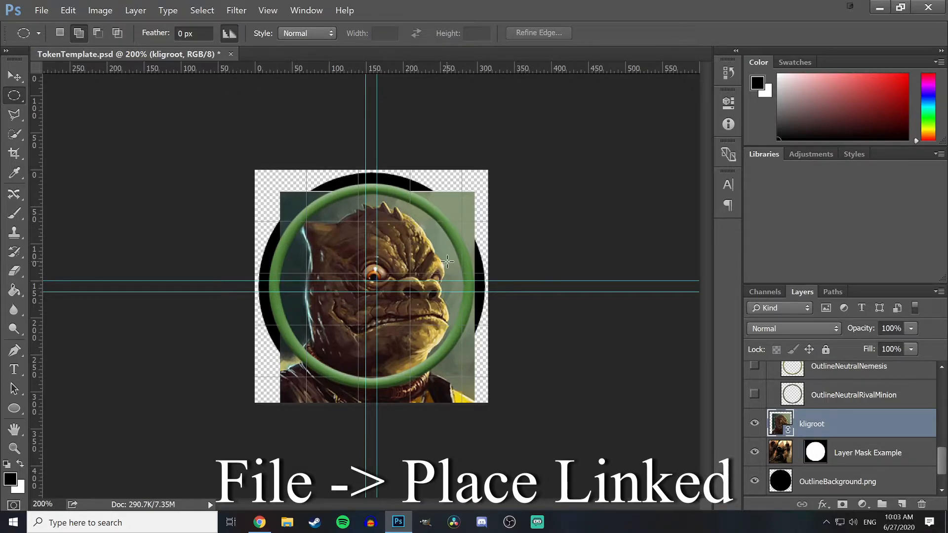
# Step: Hide the Layer Mask Example layer and transfer its round layer mask to the kligroot layer
pyautogui.click(755, 453)
pyautogui.click(816, 453)
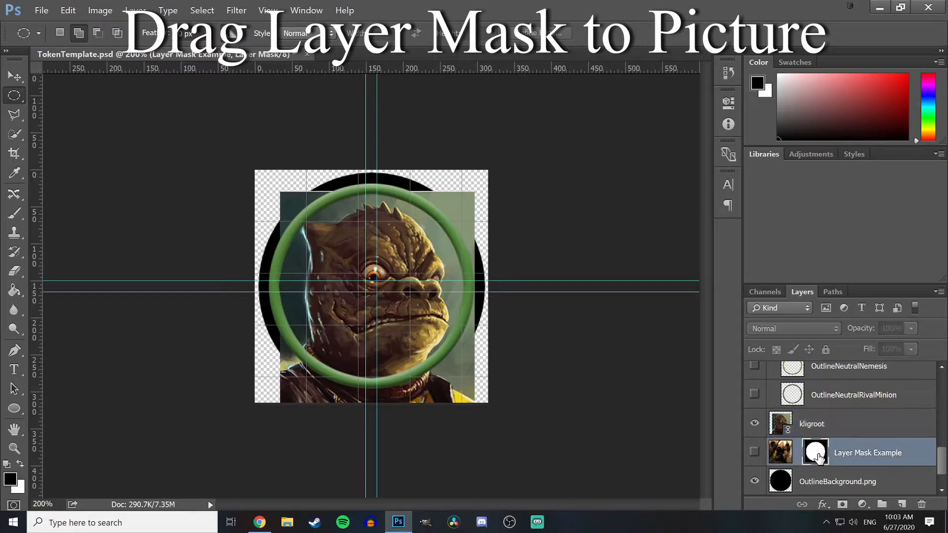
pyautogui.moveTo(818, 458); pyautogui.dragTo(816, 424)
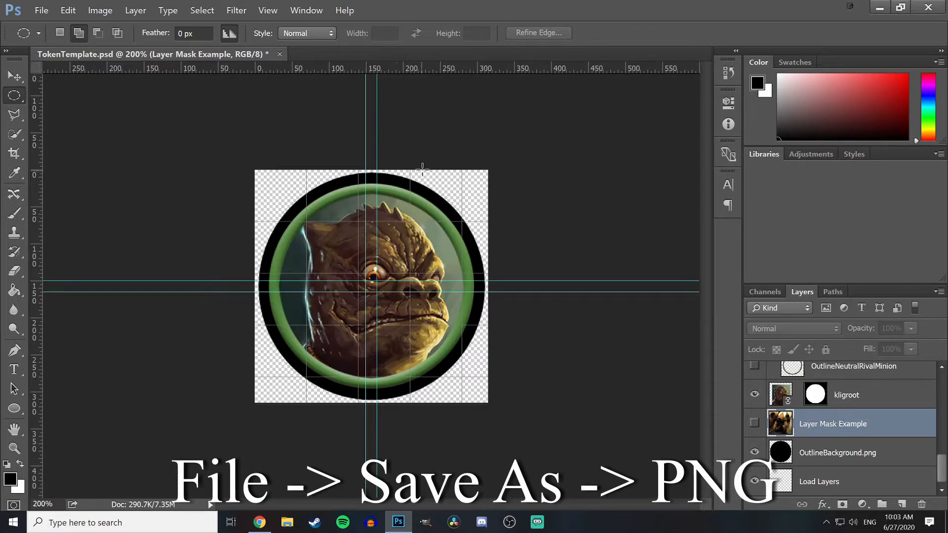
# Step: Save the token as a PNG named kilgroot2 in the Black Sun Rising folder, with Smallest / Slow compression and no interlacing
pyautogui.click(41, 10)
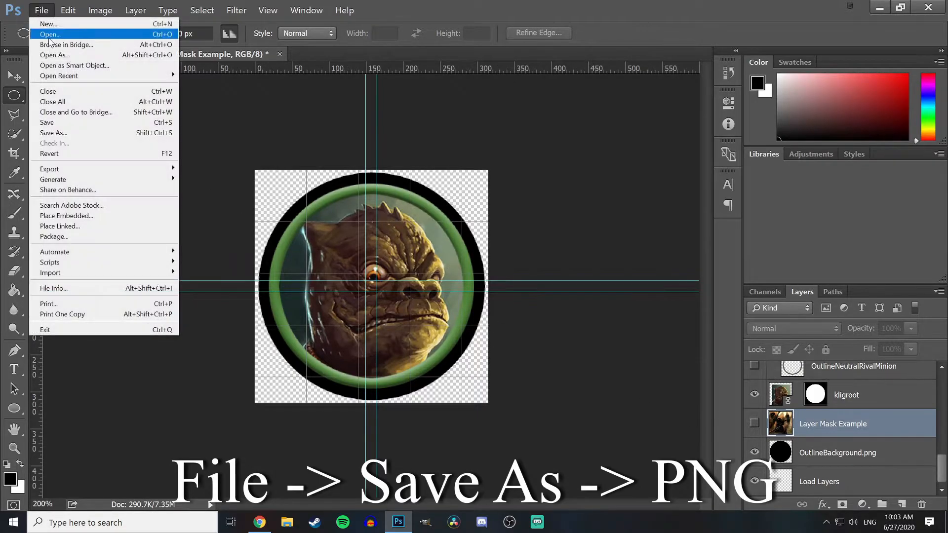
pyautogui.click(74, 133)
pyautogui.click(104, 219)
pyautogui.click(118, 378)
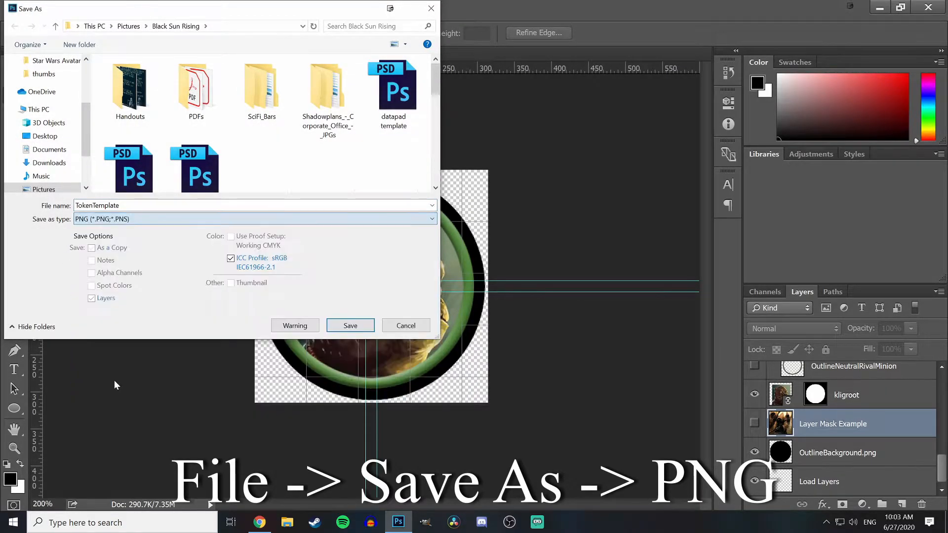
pyautogui.doubleClick(198, 202)
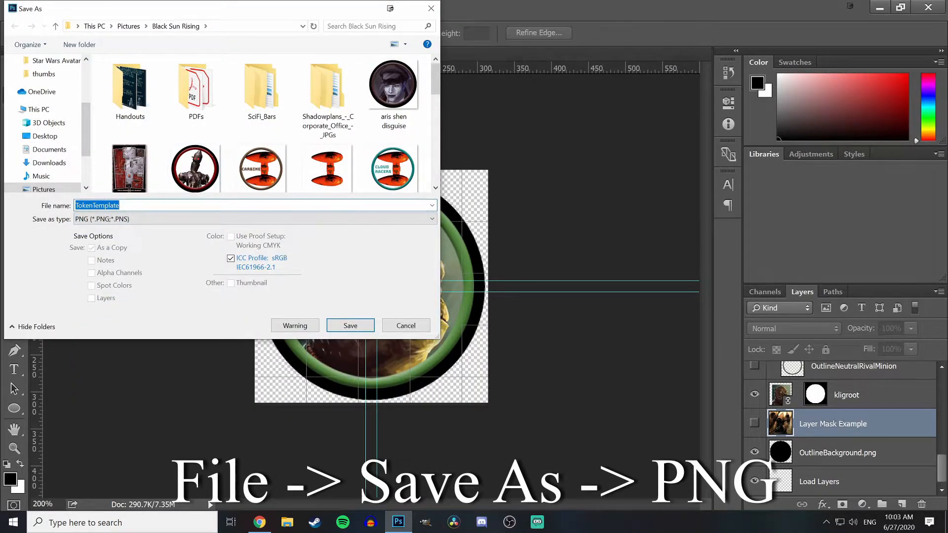
pyautogui.write('kilgroot2')
pyautogui.click(363, 324)
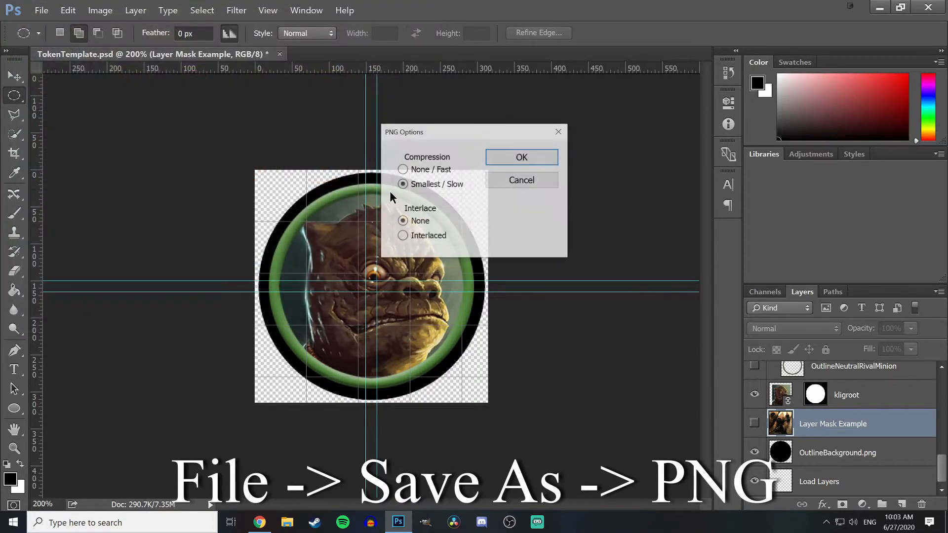
pyautogui.click(494, 158)
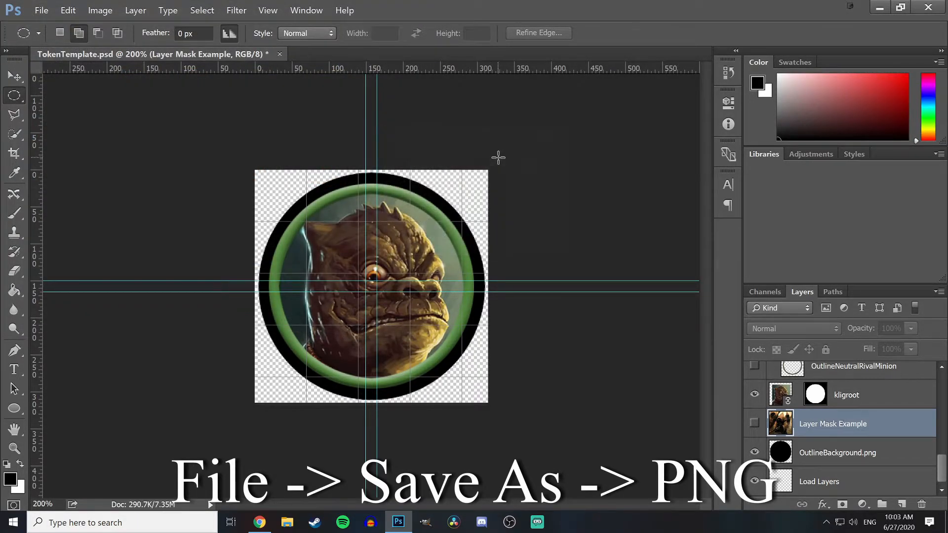
# Step: Switch to Roll20 in Chrome and upload kilgroot2 from the Black Sun Rising folder to the art library
pyautogui.click(260, 522)
pyautogui.click(208, 11)
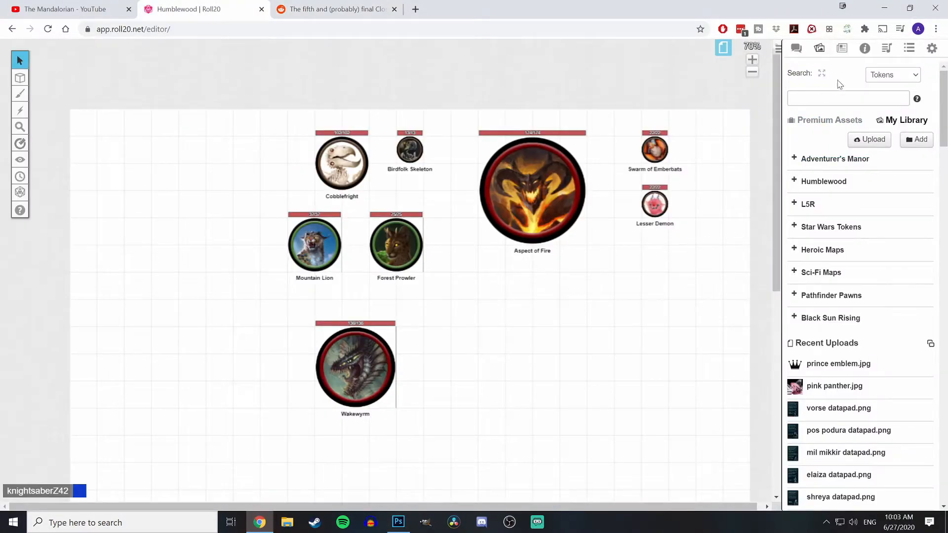
pyautogui.click(871, 140)
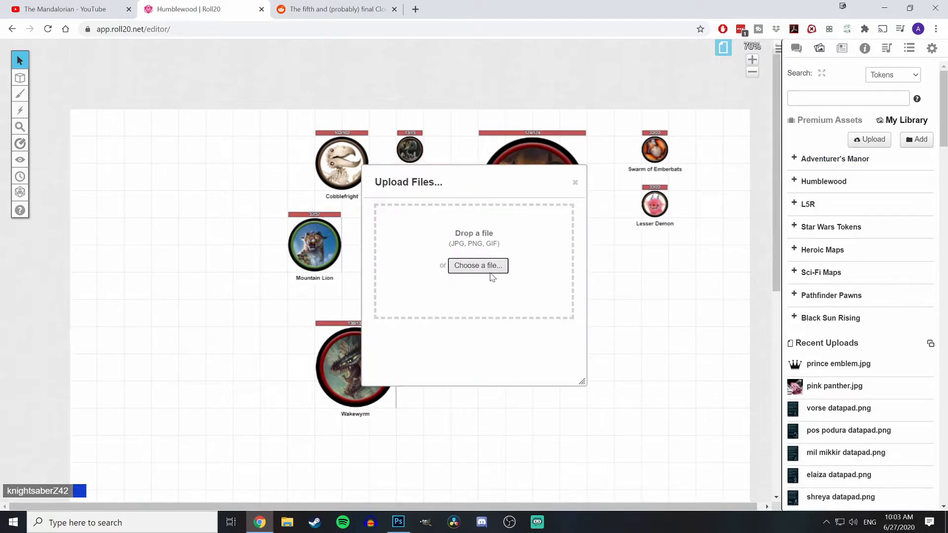
pyautogui.click(492, 277)
pyautogui.scroll(-5, 246, 130)
pyautogui.scroll(5, 246, 129)
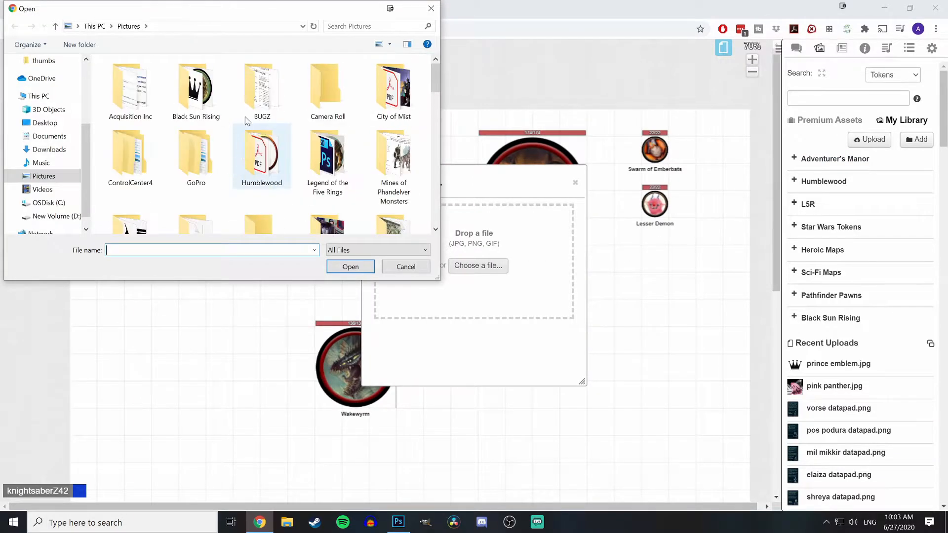
pyautogui.doubleClick(196, 89)
pyautogui.scroll(-6, 218, 173)
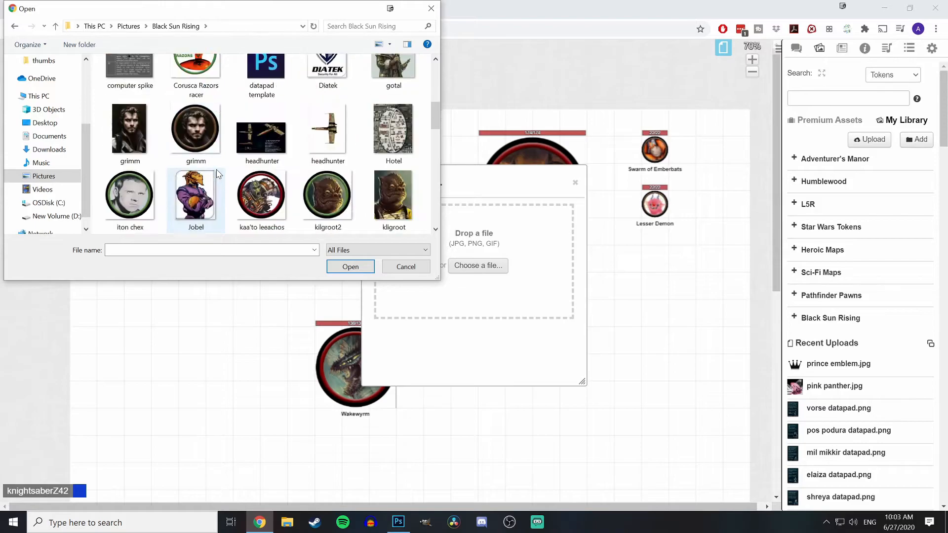
pyautogui.scroll(-5, 217, 173)
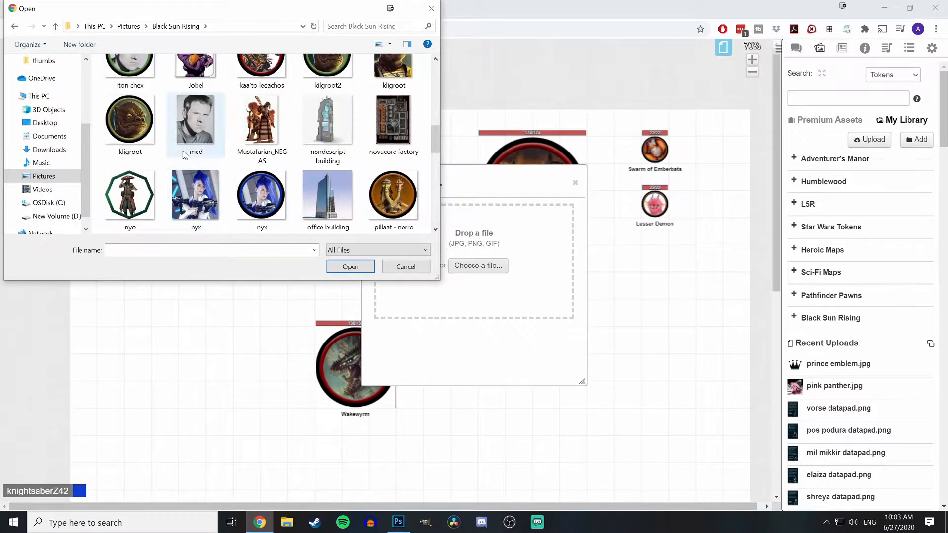
pyautogui.scroll(1, 306, 116)
pyautogui.doubleClick(330, 93)
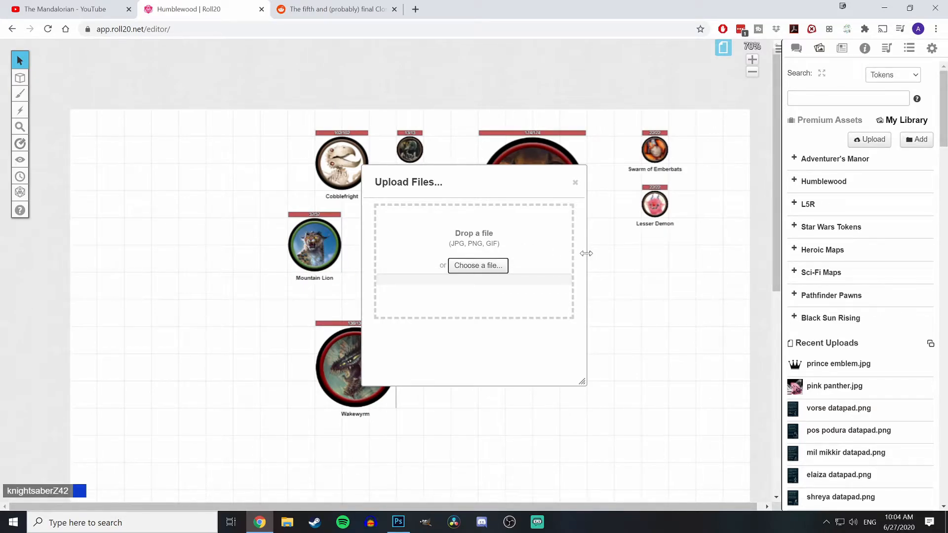
pyautogui.click(575, 182)
# Step: Try the kilgroot2.png token on the map below the Aspect of Fire token and delete it again
pyautogui.moveTo(831, 363); pyautogui.dragTo(667, 389)
pyautogui.click(538, 261)
pyautogui.click(551, 272)
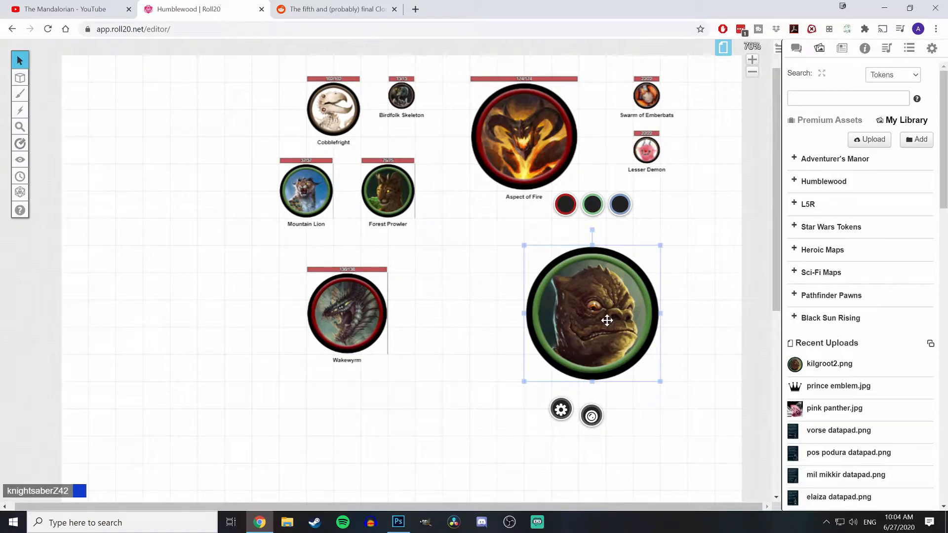
pyautogui.moveTo(581, 320); pyautogui.dragTo(528, 319)
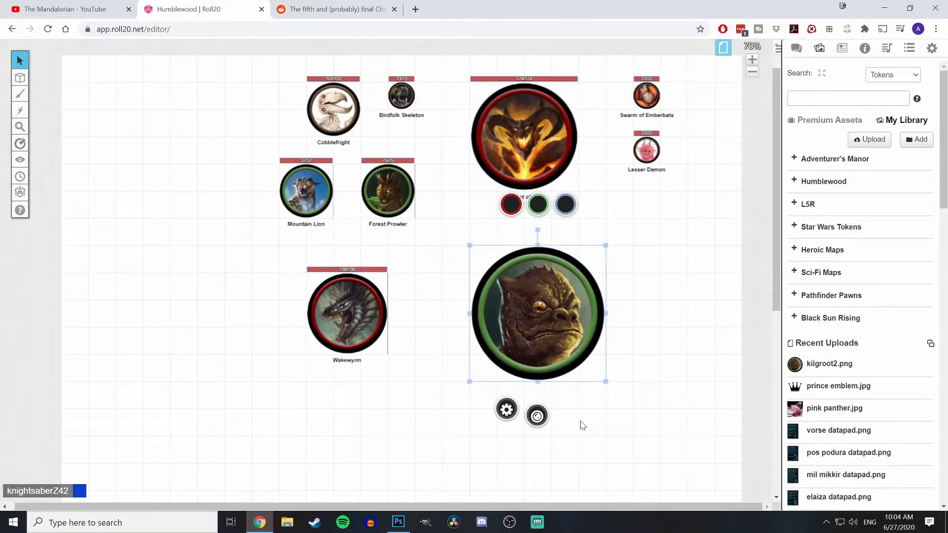
pyautogui.press('Delete')
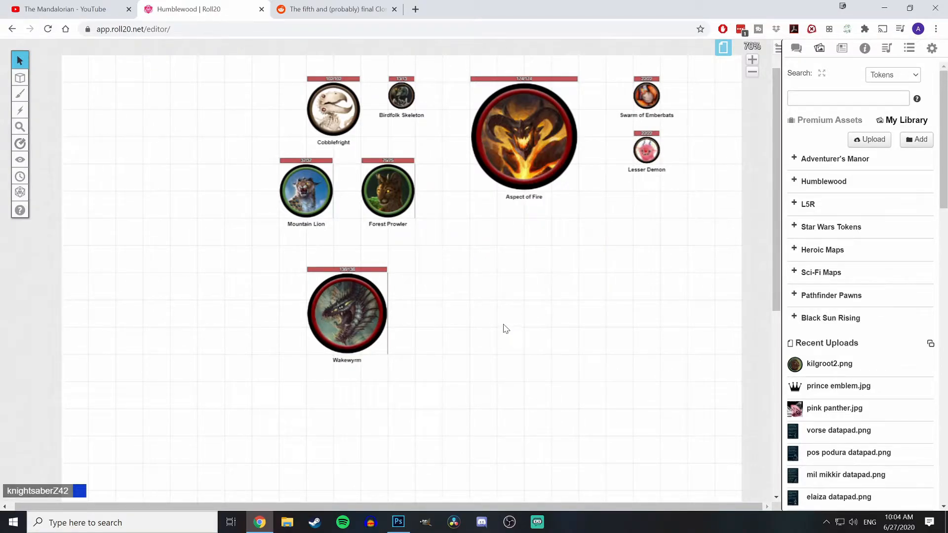
# Step: Switch to Photoshop and create a new 140 x 140 pixel RGB document at 72 pixels/inch with a transparent background
pyautogui.click(397, 518)
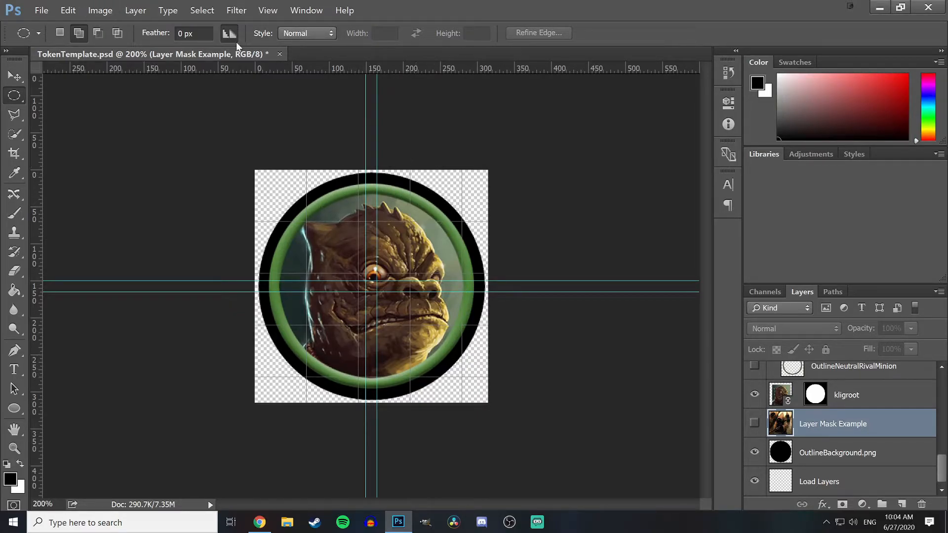
pyautogui.click(42, 10)
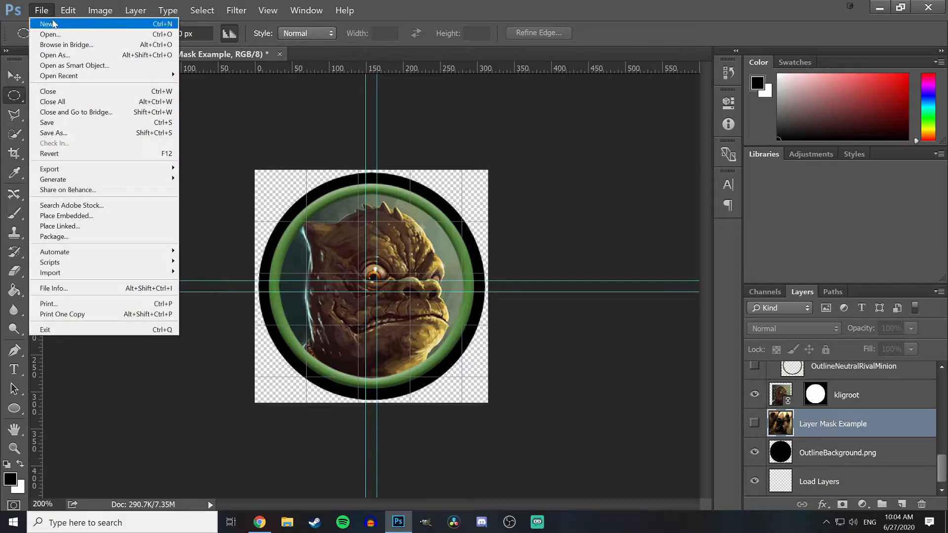
pyautogui.click(55, 20)
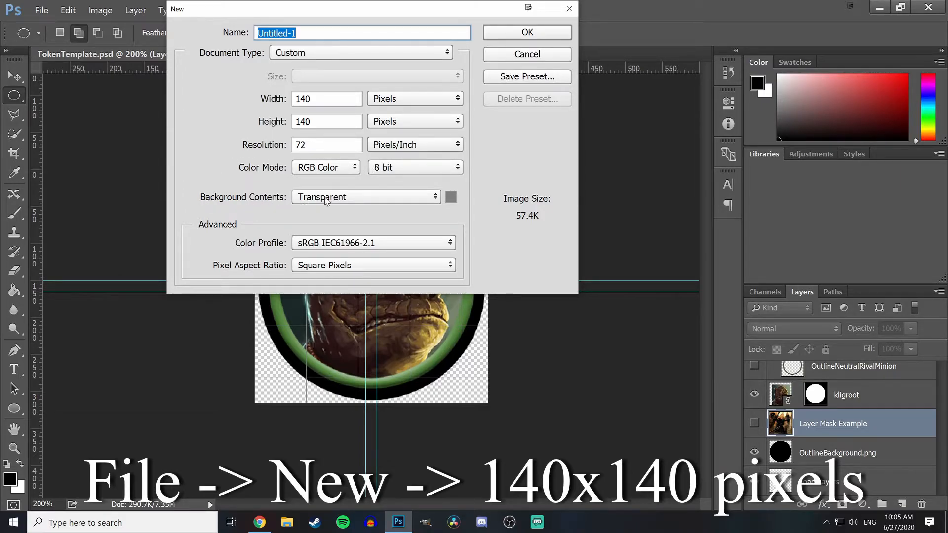
pyautogui.click(402, 197)
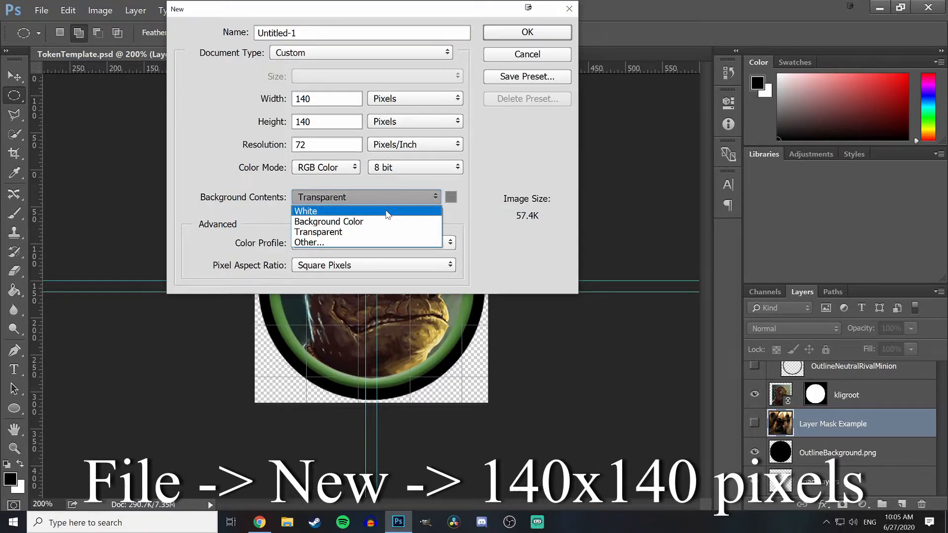
pyautogui.click(384, 197)
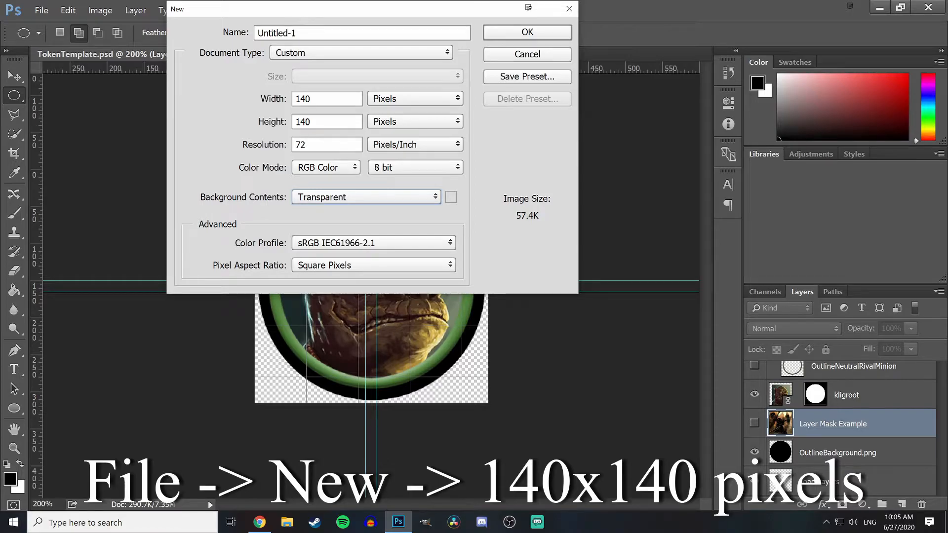
pyautogui.click(513, 33)
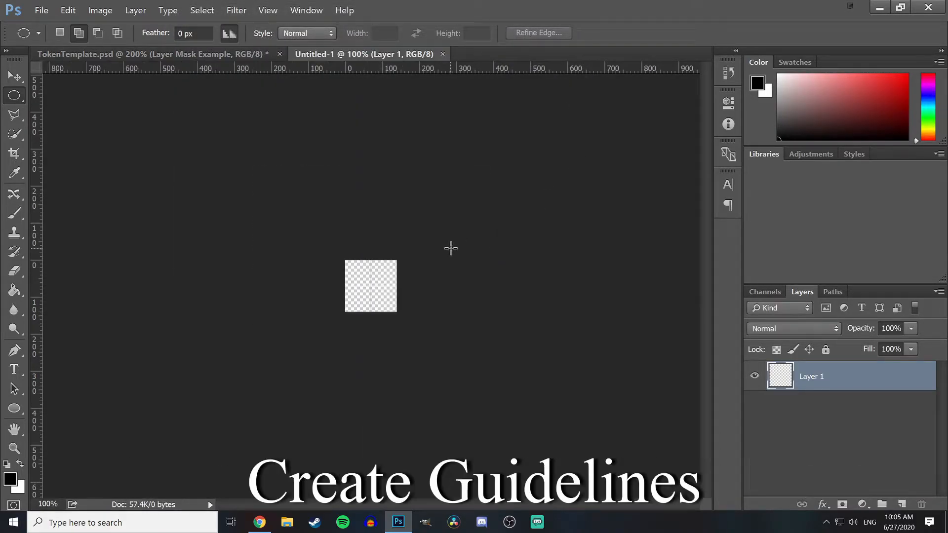
# Step: Check the grid color and line style options in the Guides, Grid & Slices preferences
pyautogui.hotkey('shift', '+')
pyautogui.hotkey('ctrl', '+')
pyautogui.hotkey('ctrl', '+')
pyautogui.hotkey('ctrl', '+')
pyautogui.hotkey('ctrl', '+')
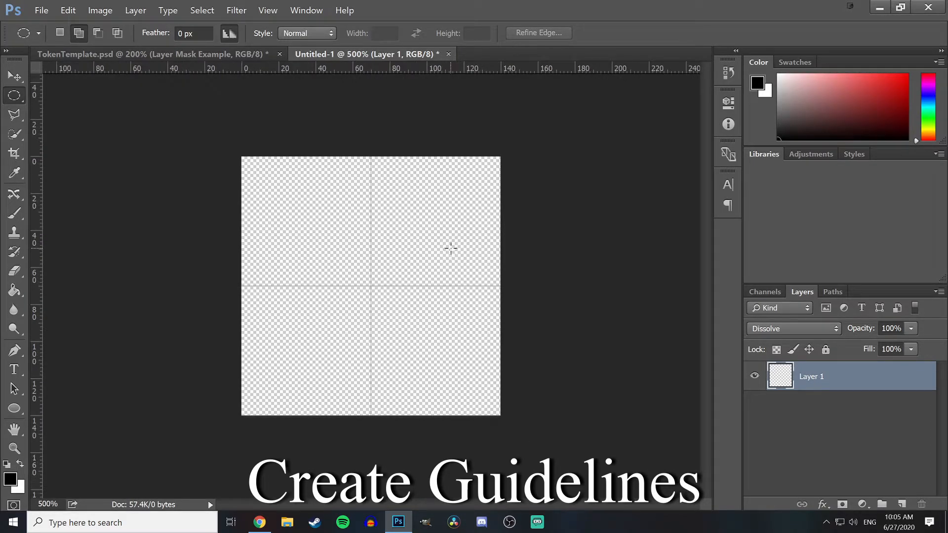
pyautogui.hotkey('ctrl', '+')
pyautogui.hotkey('ctrl', '+')
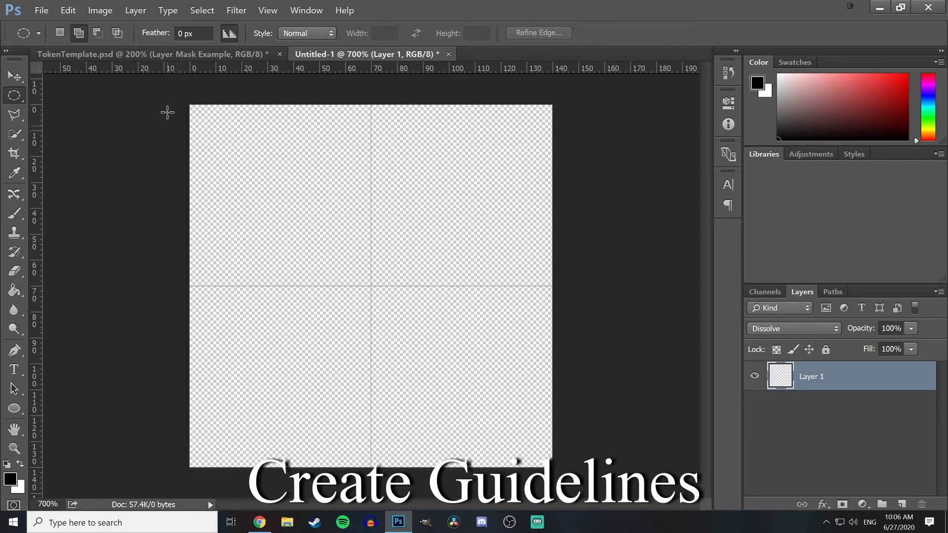
pyautogui.click(68, 10)
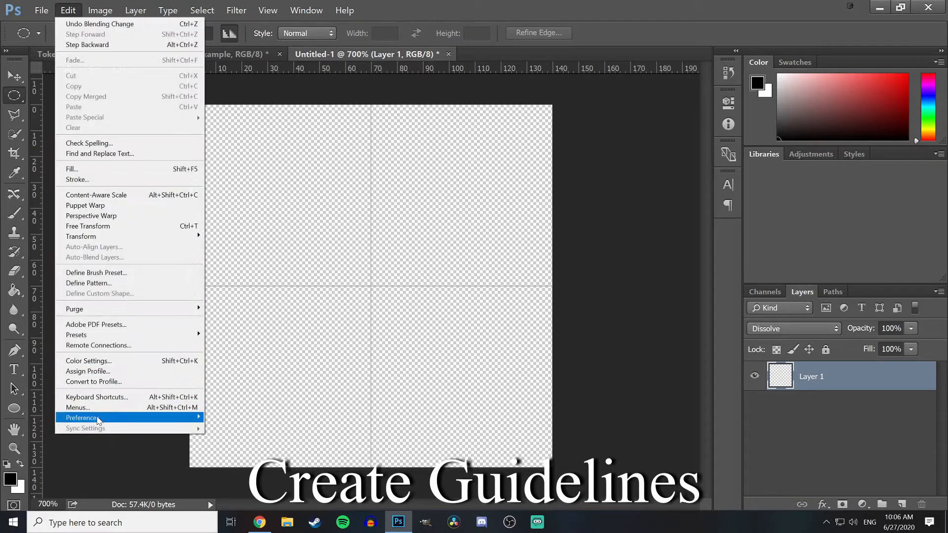
pyautogui.moveTo(99, 419)
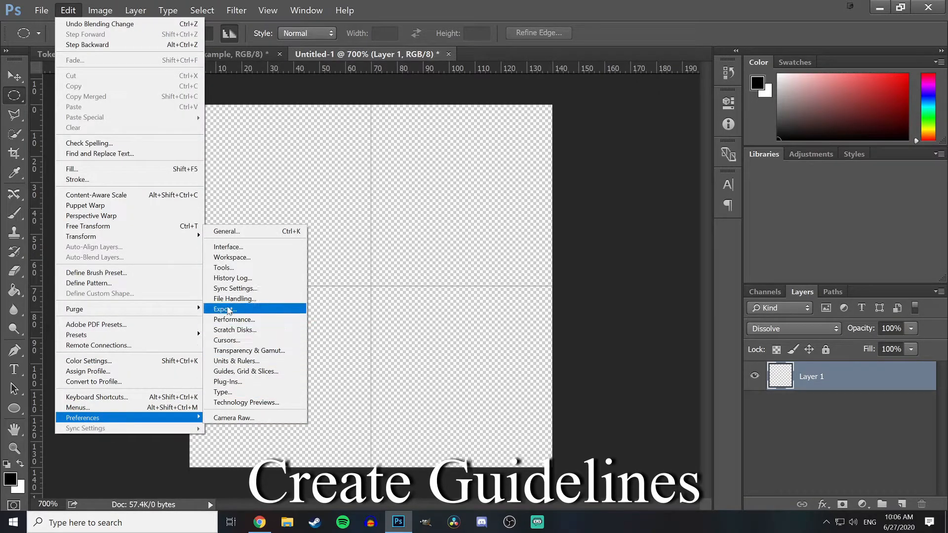
pyautogui.click(234, 371)
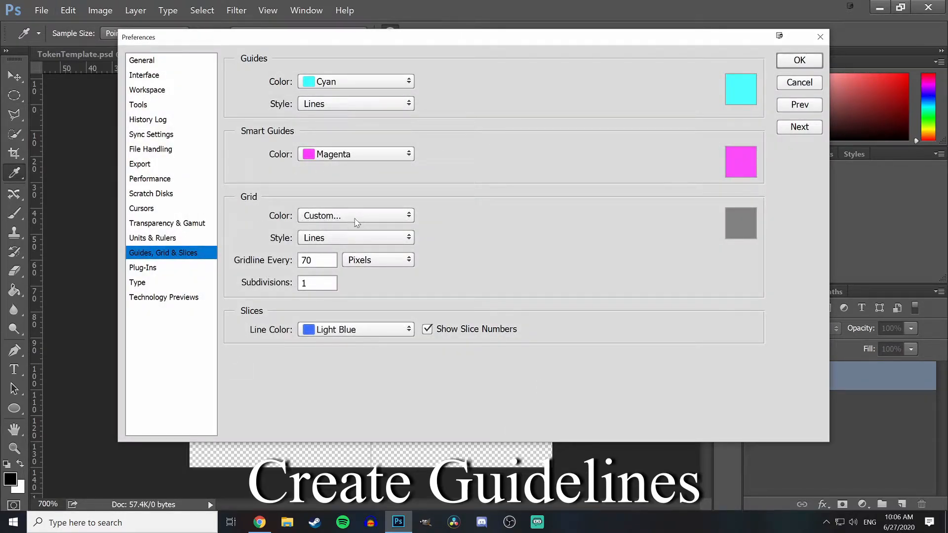
pyautogui.click(324, 214)
pyautogui.click(326, 216)
pyautogui.click(332, 239)
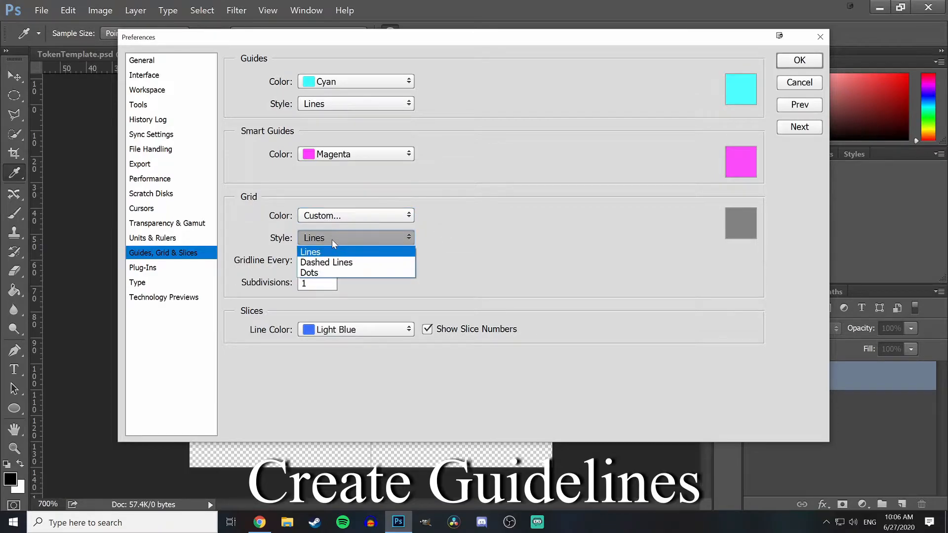
pyautogui.click(332, 239)
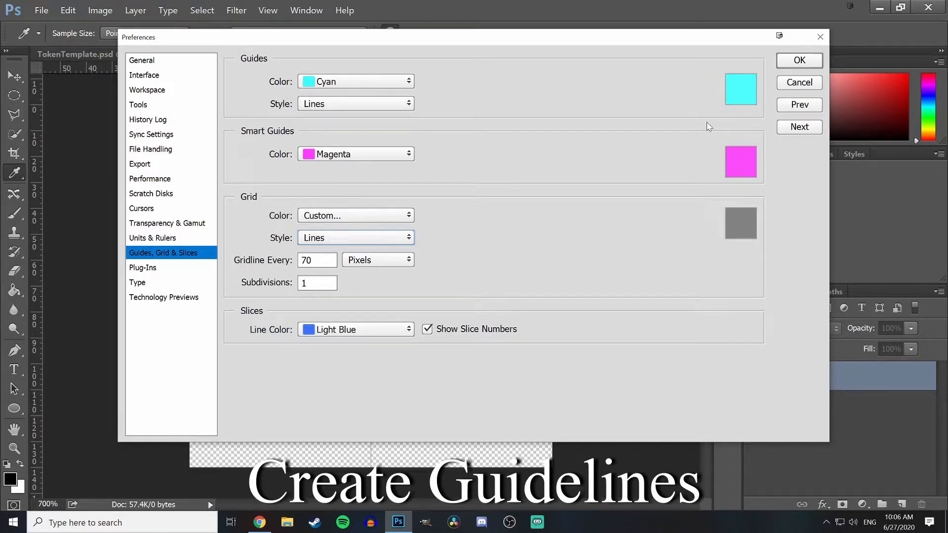
pyautogui.click(795, 60)
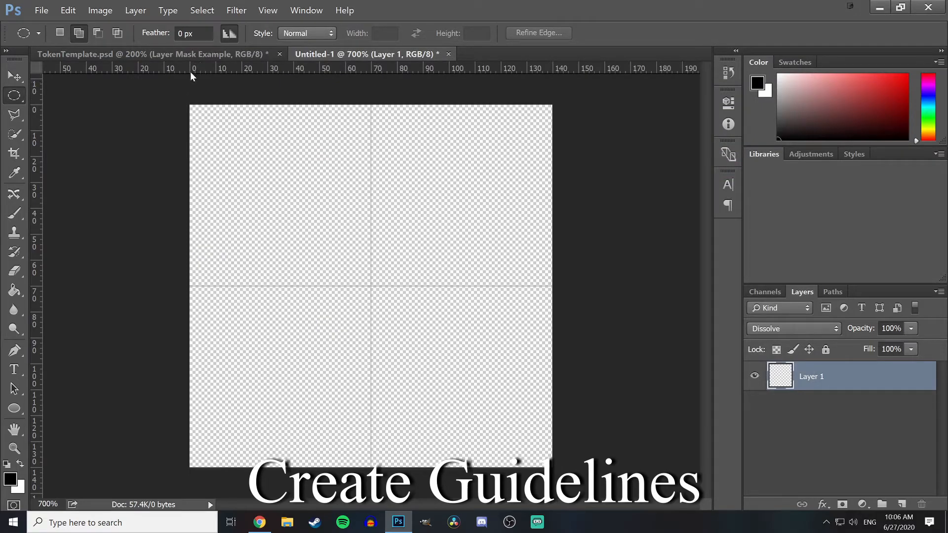
pyautogui.hotkey('ctrl', '-')
pyautogui.hotkey('ctrl', '-')
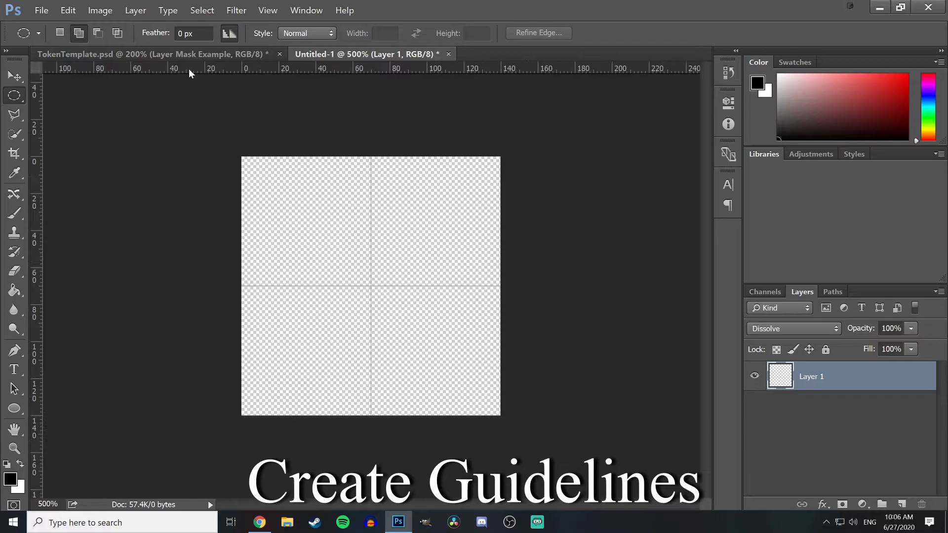
pyautogui.hotkey('ctrl', '+')
pyautogui.hotkey('ctrl', '+')
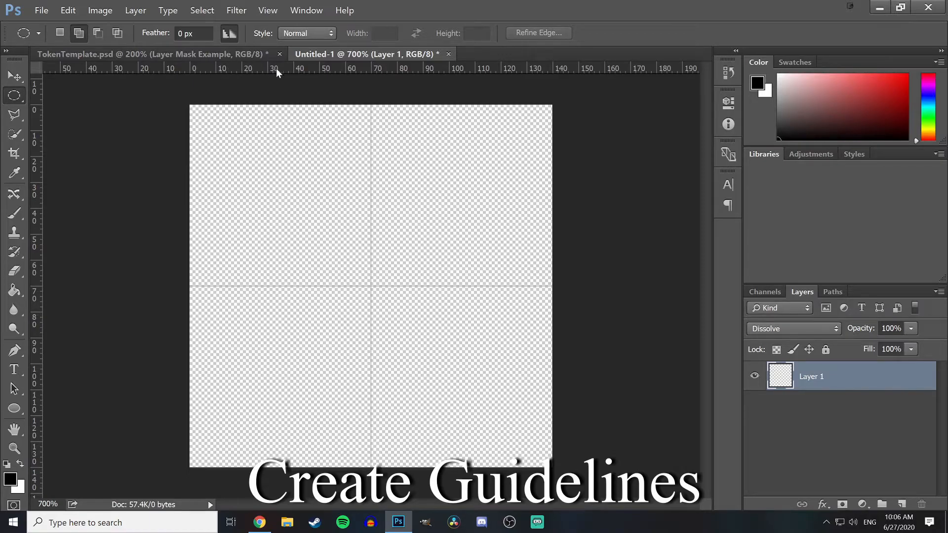
# Step: Draw a yellow-filled 140 x 140 px circle with the Ellipse tool so that it spans the whole canvas
pyautogui.hotkey('ctrl', '+')
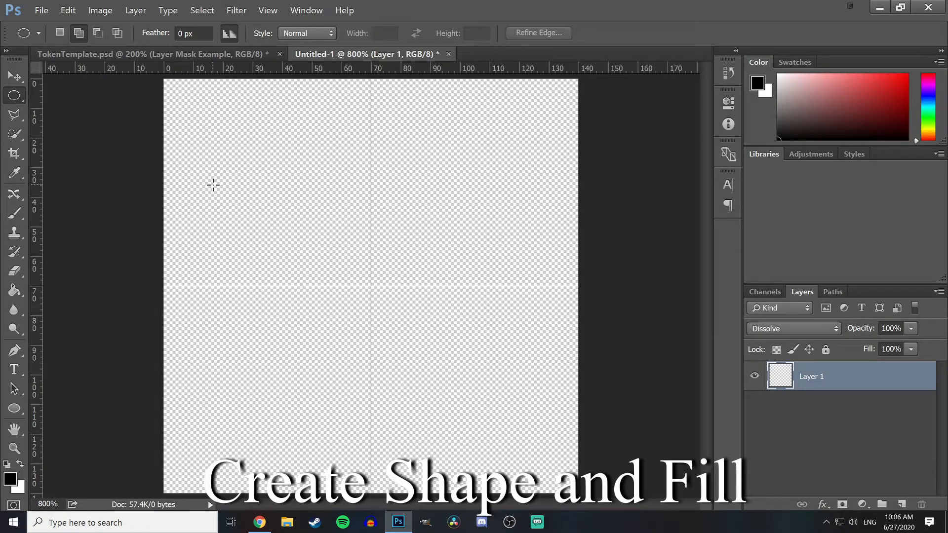
pyautogui.click(14, 390)
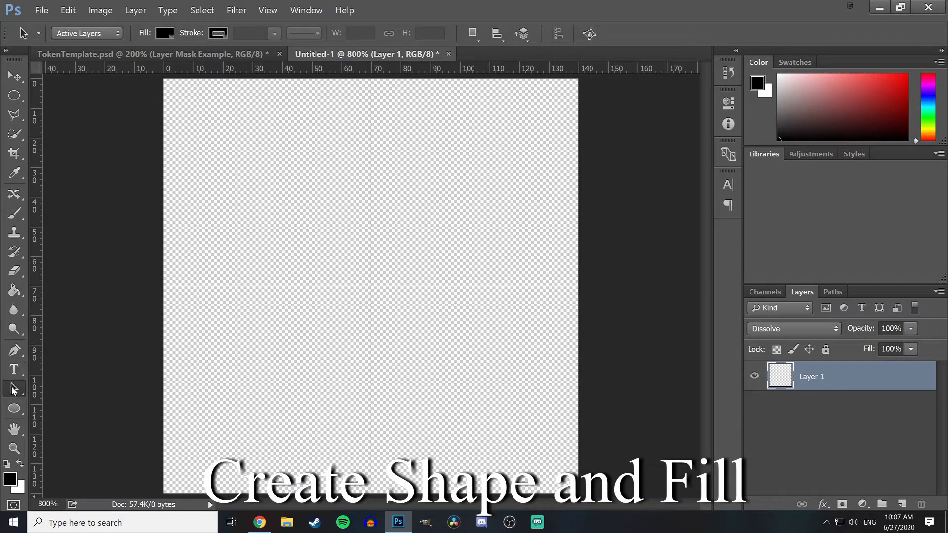
pyautogui.click(14, 408)
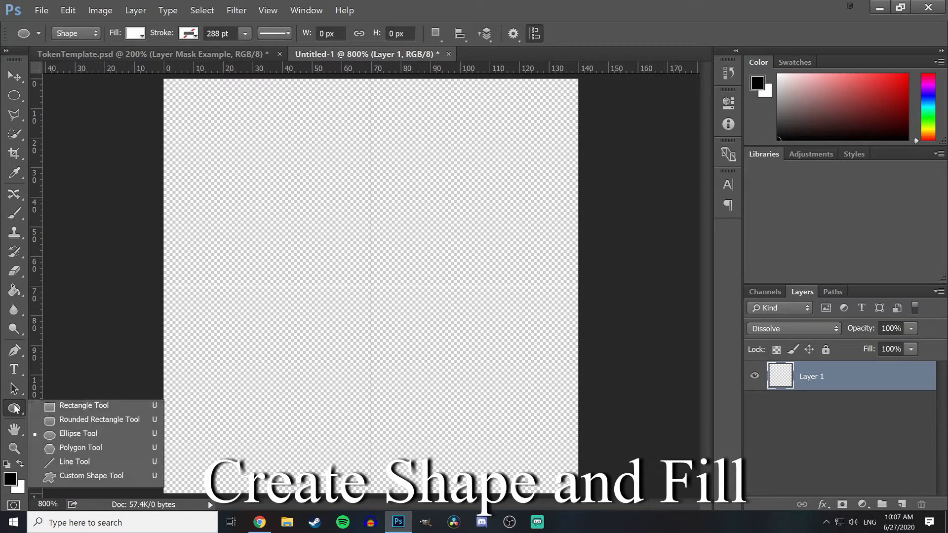
pyautogui.click(14, 408)
pyautogui.click(15, 408)
pyautogui.click(76, 436)
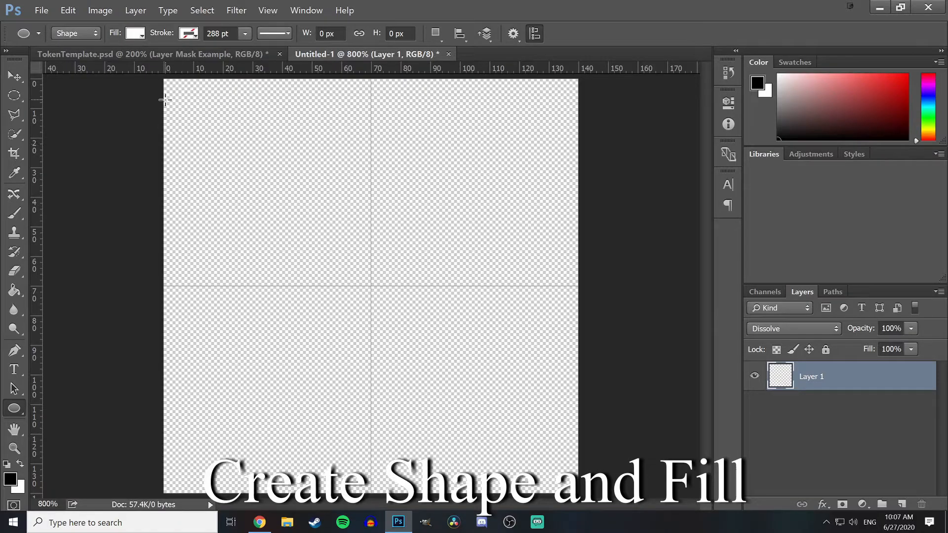
pyautogui.click(135, 33)
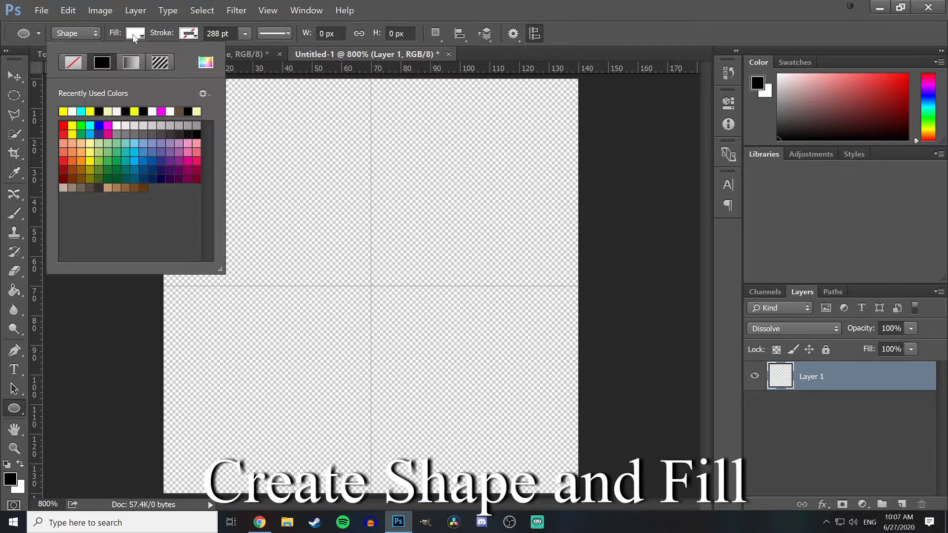
pyautogui.click(64, 111)
pyautogui.click(136, 34)
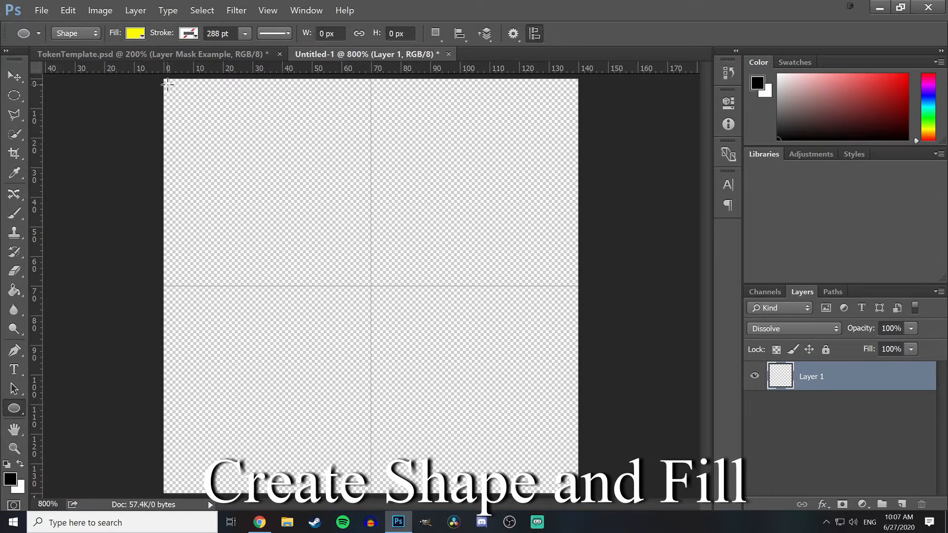
pyautogui.moveTo(164, 79); pyautogui.dragTo(576, 529)
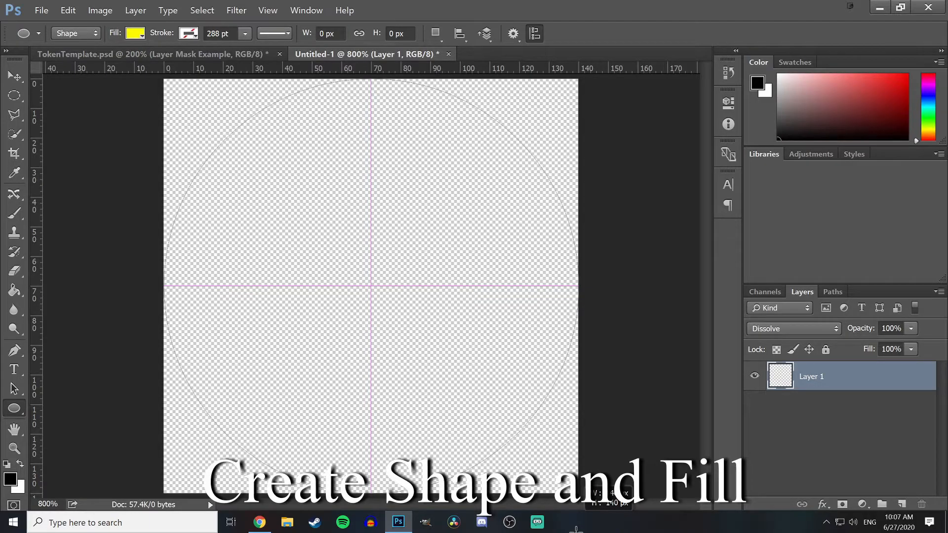
pyautogui.moveTo(576, 529); pyautogui.dragTo(576, 529)
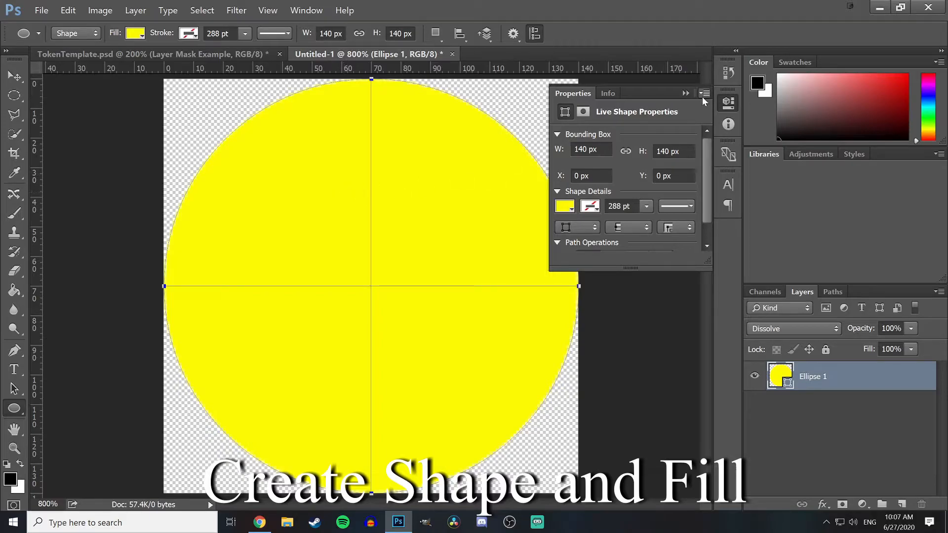
pyautogui.click(728, 103)
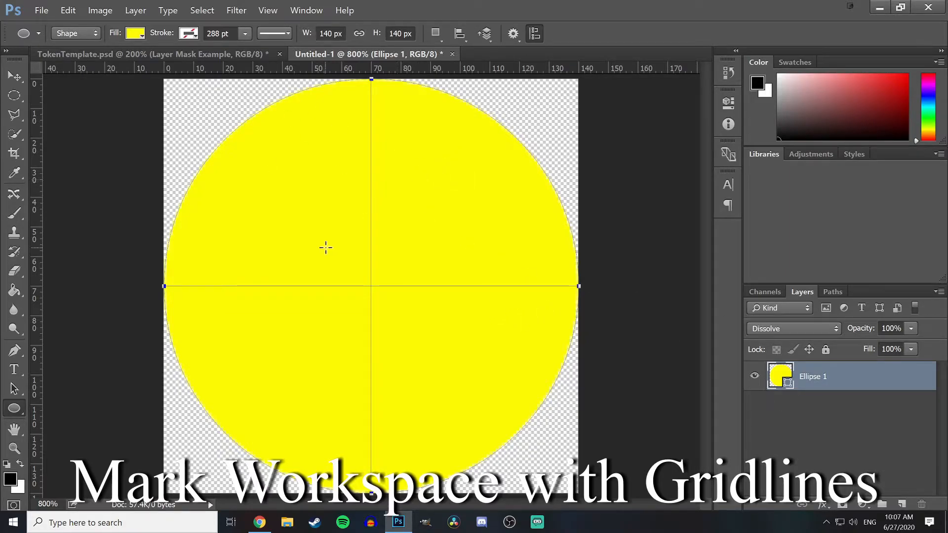
# Step: Place horizontal guides at 15 and 125 px and vertical guides at 15 and 125 px to frame the inner area
pyautogui.moveTo(235, 74); pyautogui.dragTo(240, 123)
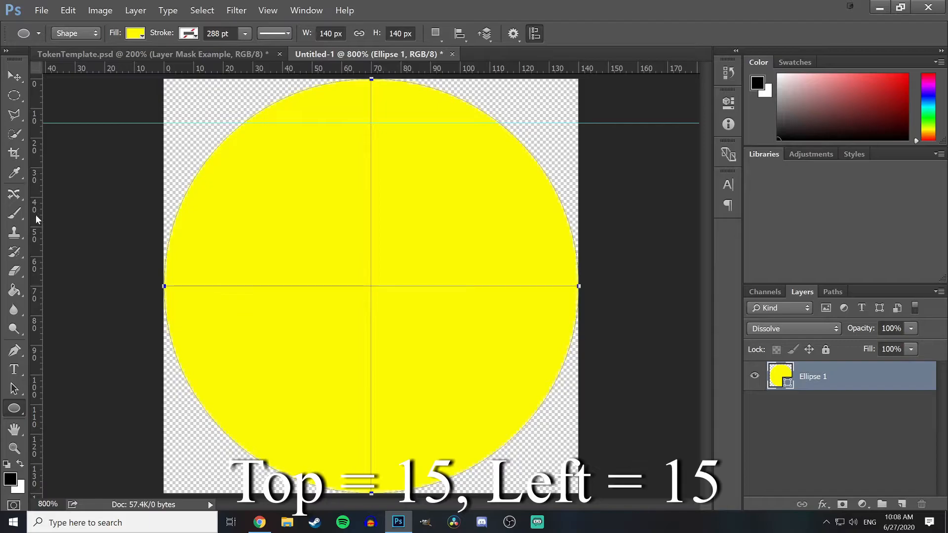
pyautogui.moveTo(37, 214); pyautogui.dragTo(208, 211)
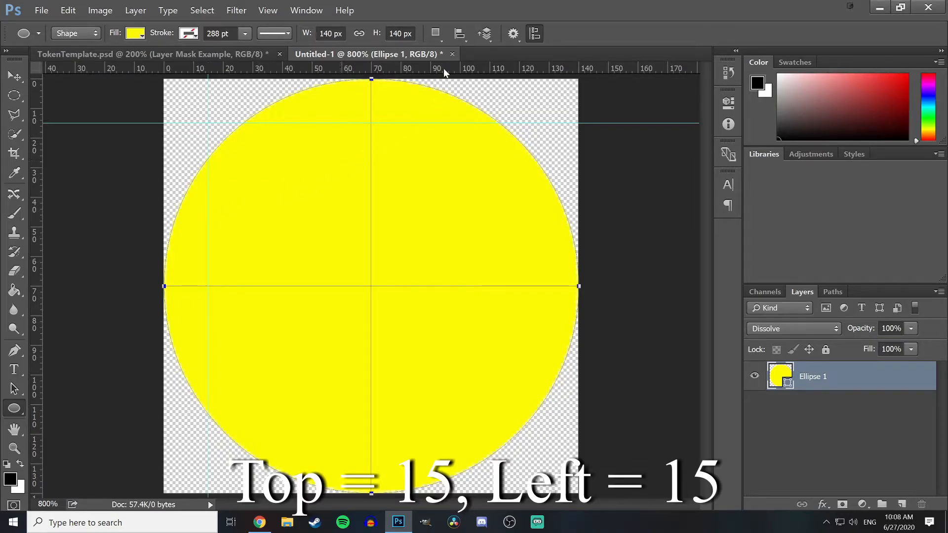
pyautogui.moveTo(438, 69); pyautogui.dragTo(398, 449)
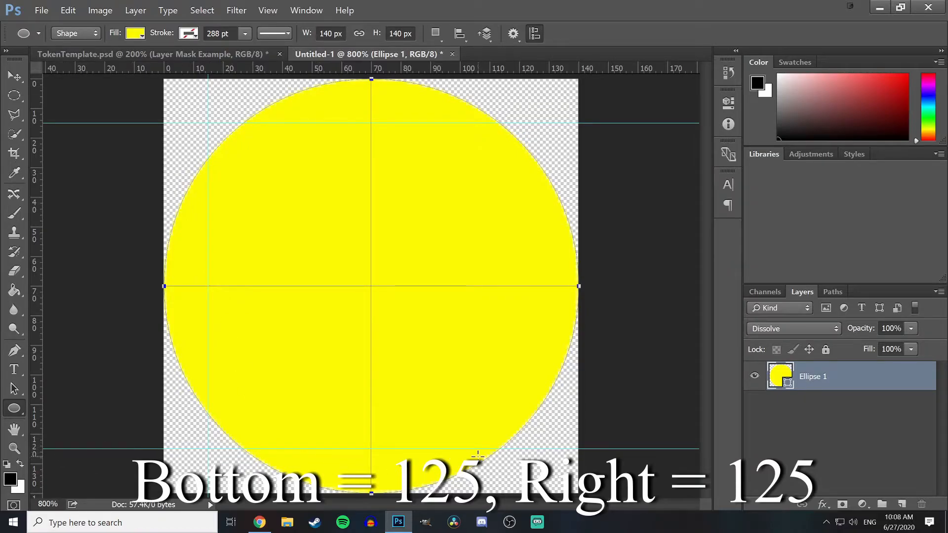
pyautogui.moveTo(36, 211); pyautogui.dragTo(534, 197)
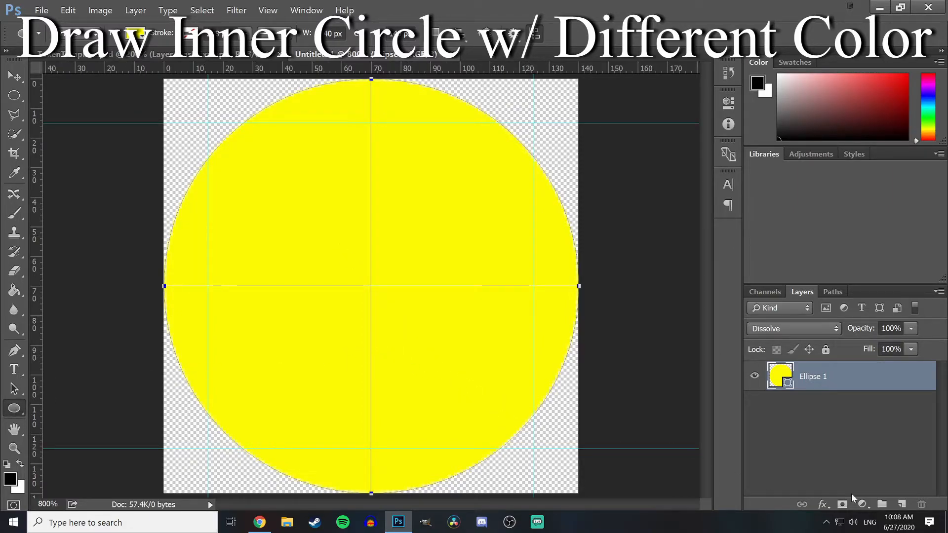
# Step: Add a new empty layer above the yellow circle and rename the circle's layer Outter Border
pyautogui.click(901, 505)
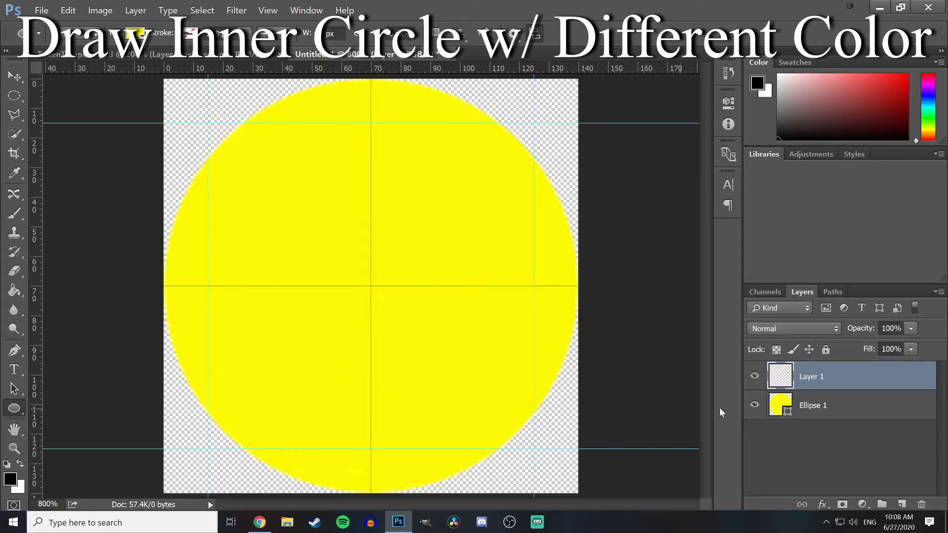
pyautogui.doubleClick(820, 406)
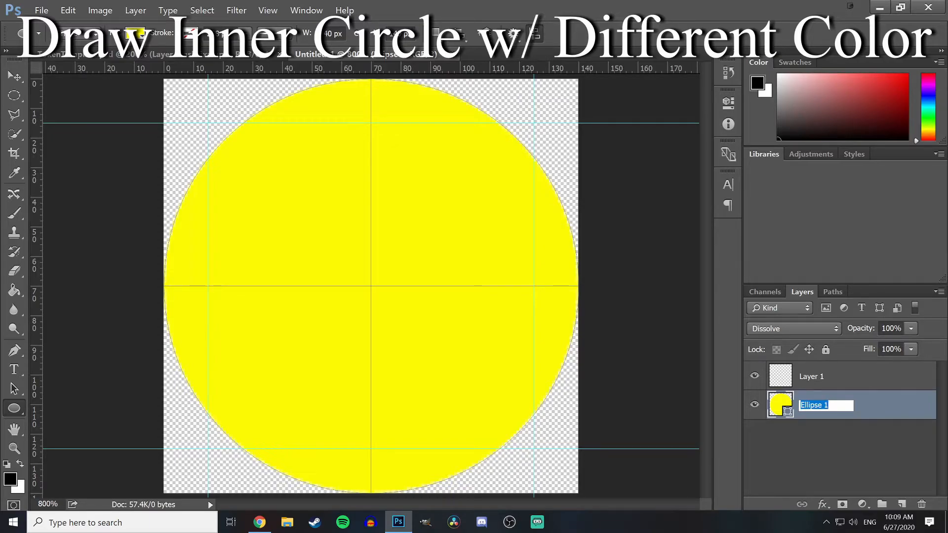
pyautogui.write('Bo')
pyautogui.click(830, 433)
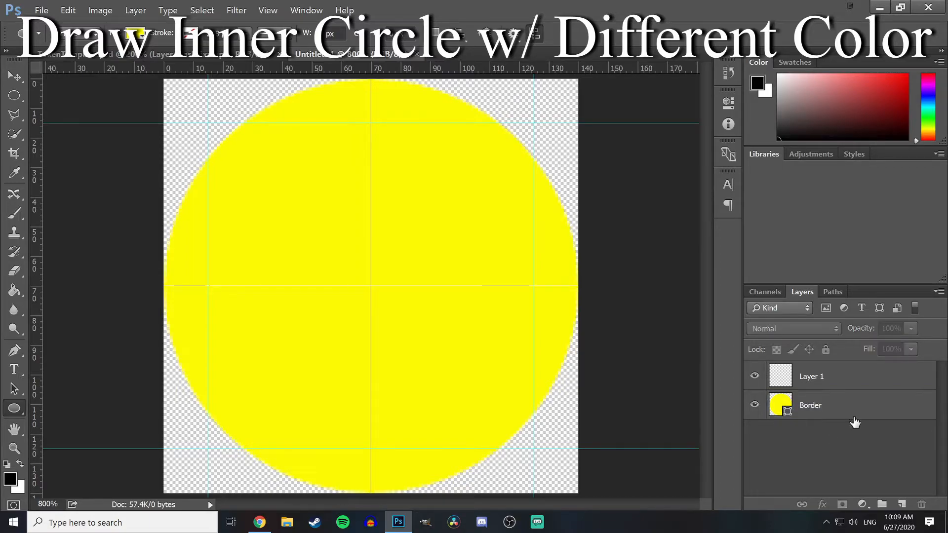
pyautogui.doubleClick(807, 409)
pyautogui.click(823, 405)
pyautogui.write('Outter')
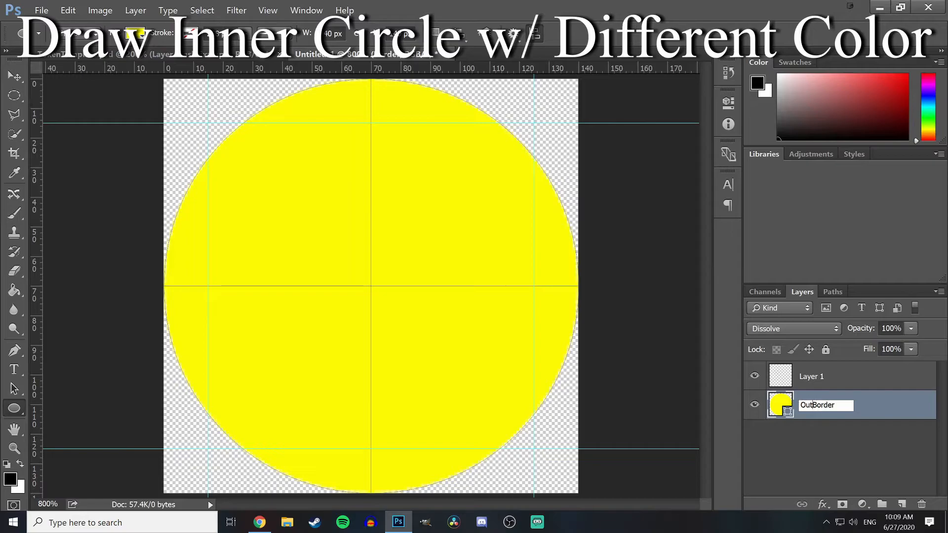
pyautogui.press('Return')
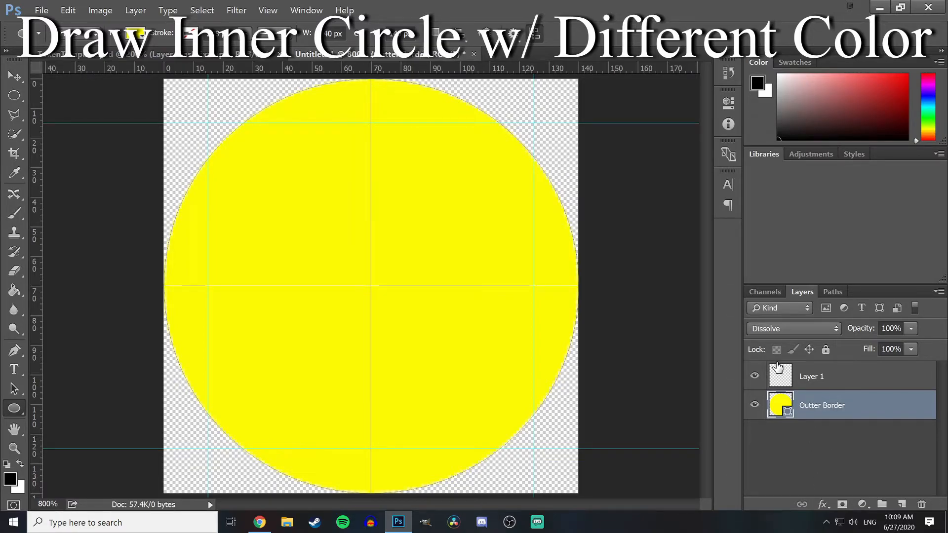
# Step: Rename the new empty layer above Outter Border as Inner
pyautogui.doubleClick(811, 376)
pyautogui.write('Inn')
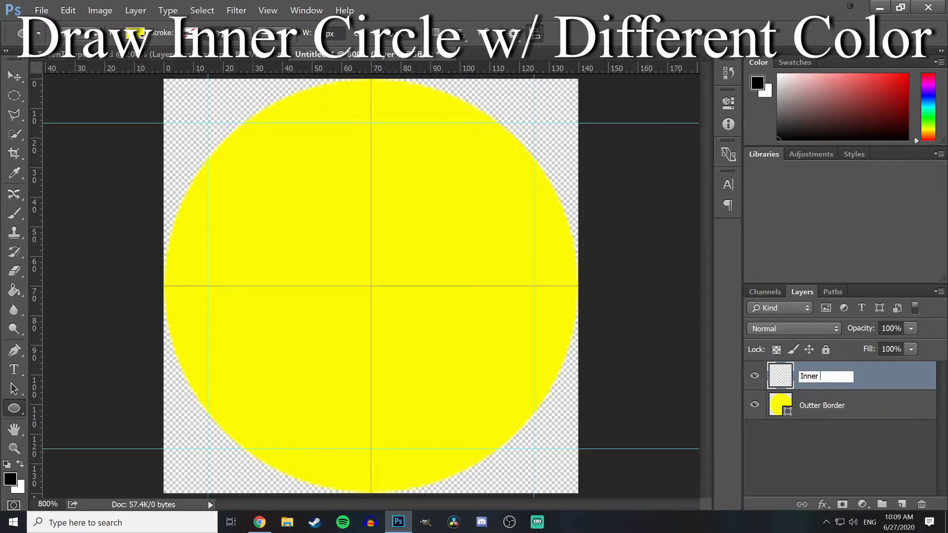
pyautogui.write('er')
pyautogui.press('Return')
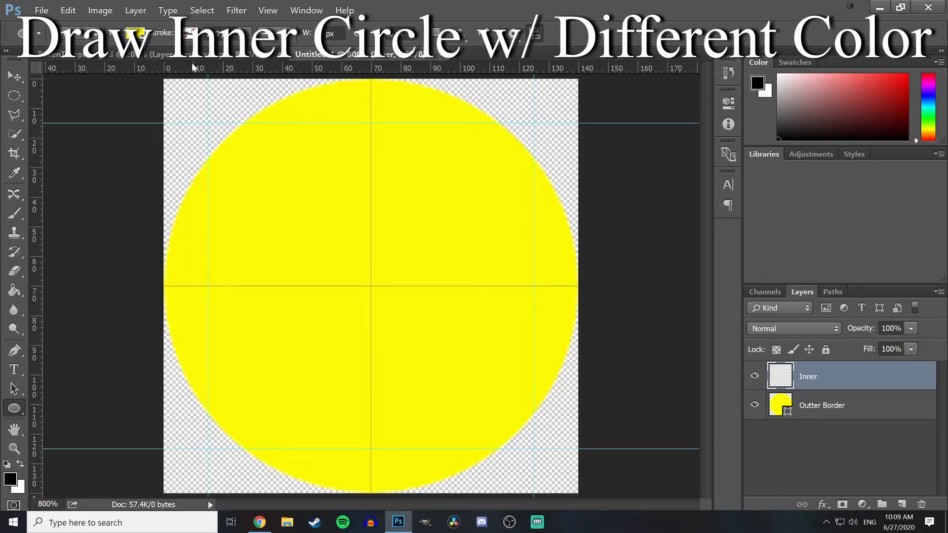
# Step: Draw a white-filled 110 x 110 px circle on the Inner layer, fitted inside the four guides
pyautogui.click(134, 33)
pyautogui.click(63, 111)
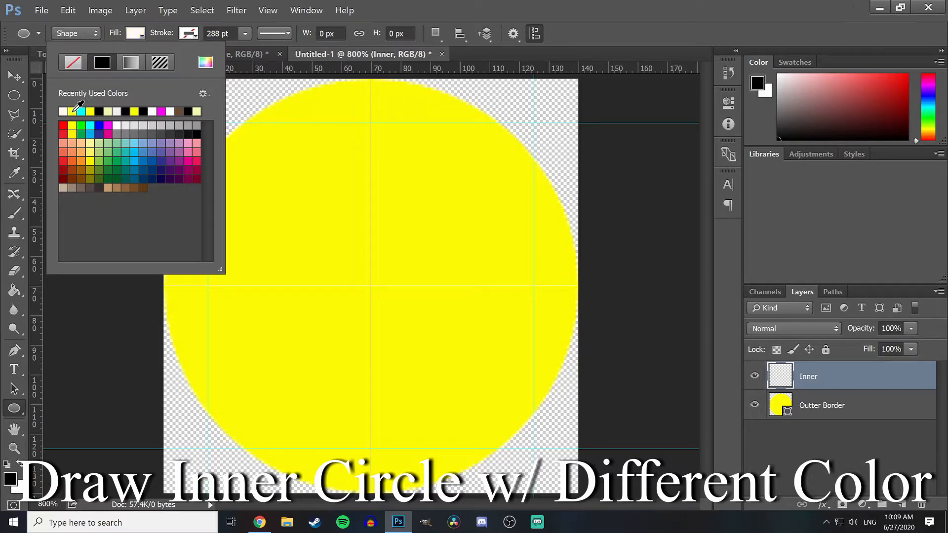
pyautogui.click(132, 36)
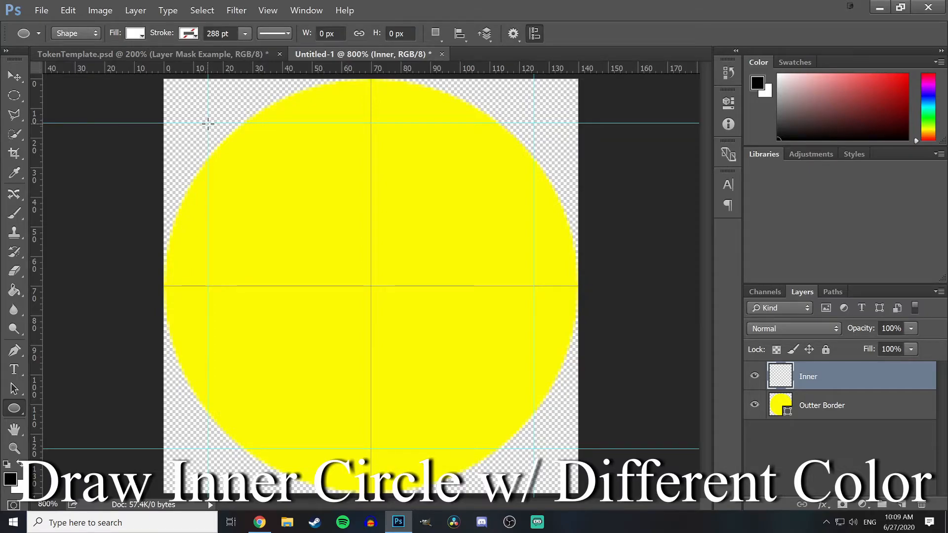
pyautogui.moveTo(208, 123); pyautogui.dragTo(528, 451)
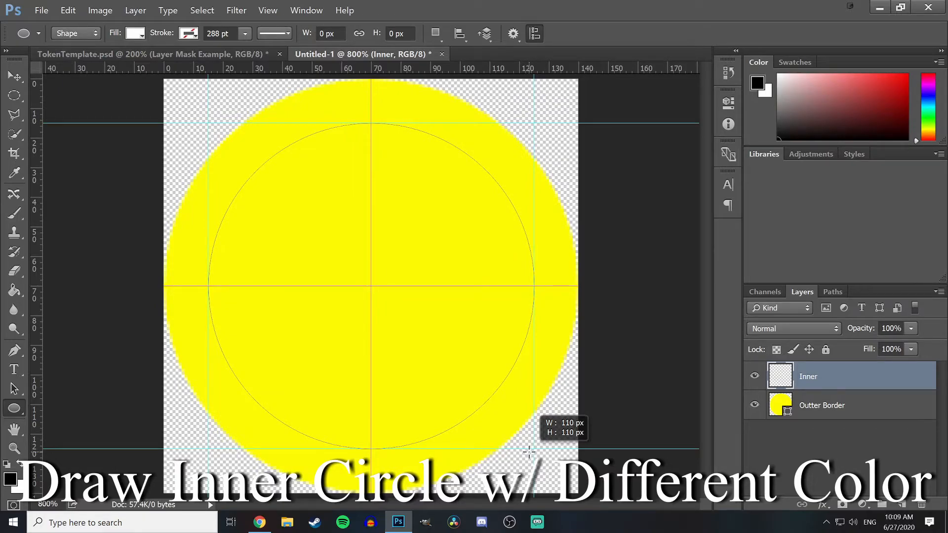
pyautogui.moveTo(529, 451); pyautogui.dragTo(529, 451)
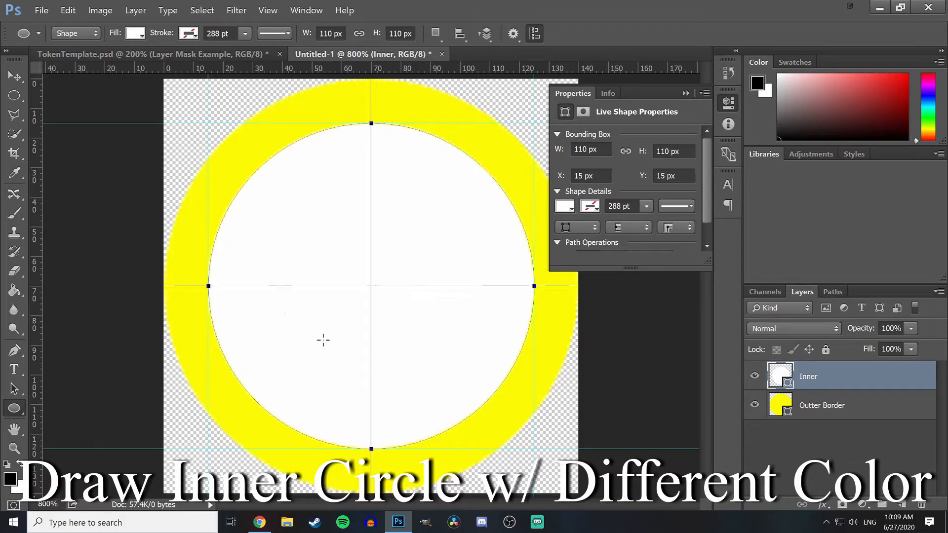
pyautogui.click(727, 103)
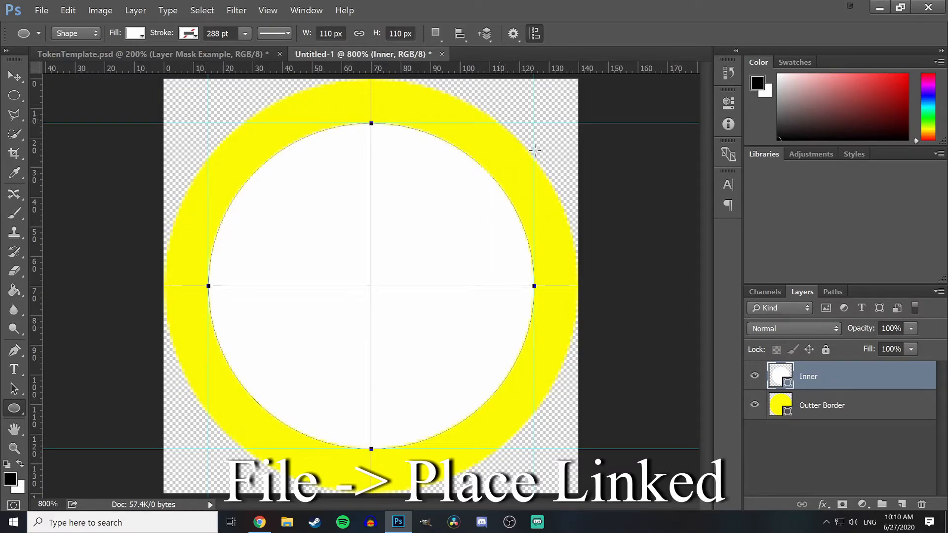
# Step: Place the kligroot picture as a linked image above the Inner layer
pyautogui.click(41, 11)
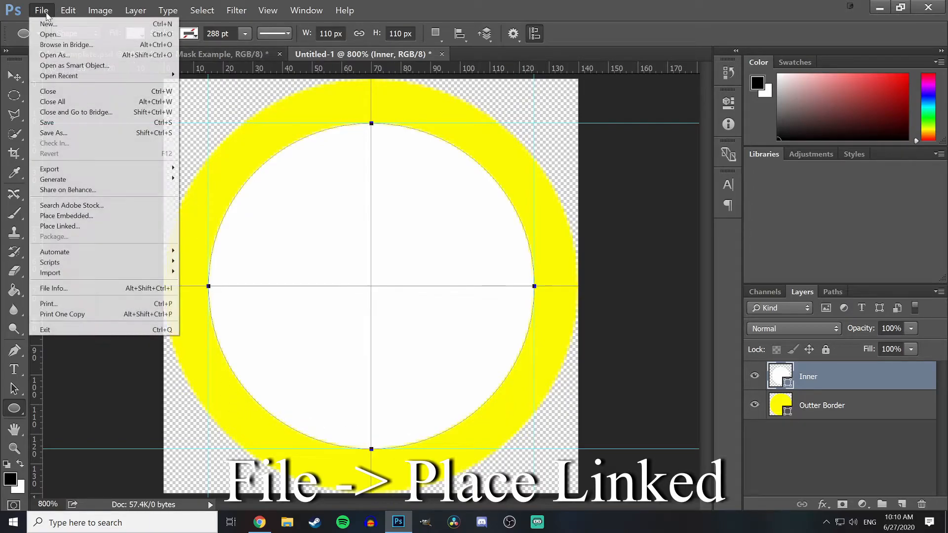
pyautogui.click(62, 226)
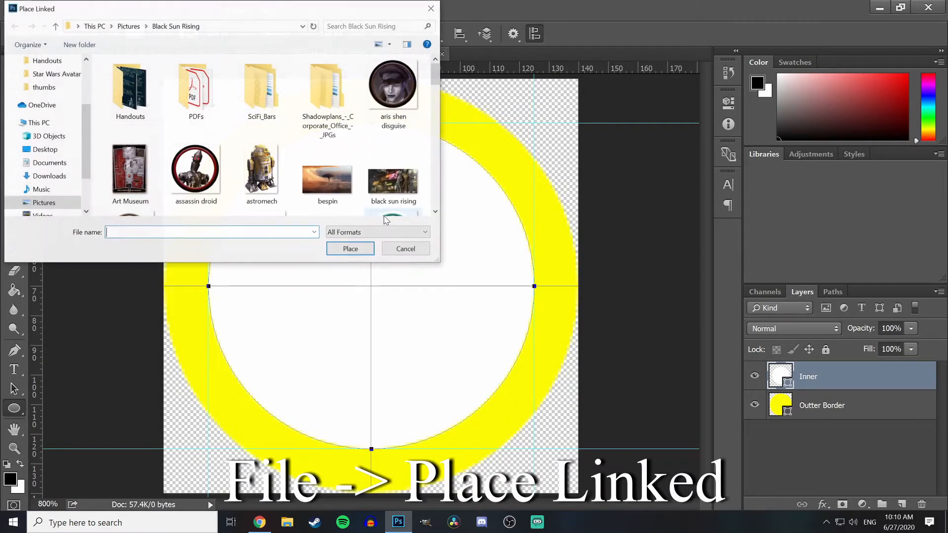
pyautogui.scroll(-3, 304, 170)
pyautogui.scroll(-2, 304, 171)
pyautogui.doubleClick(393, 104)
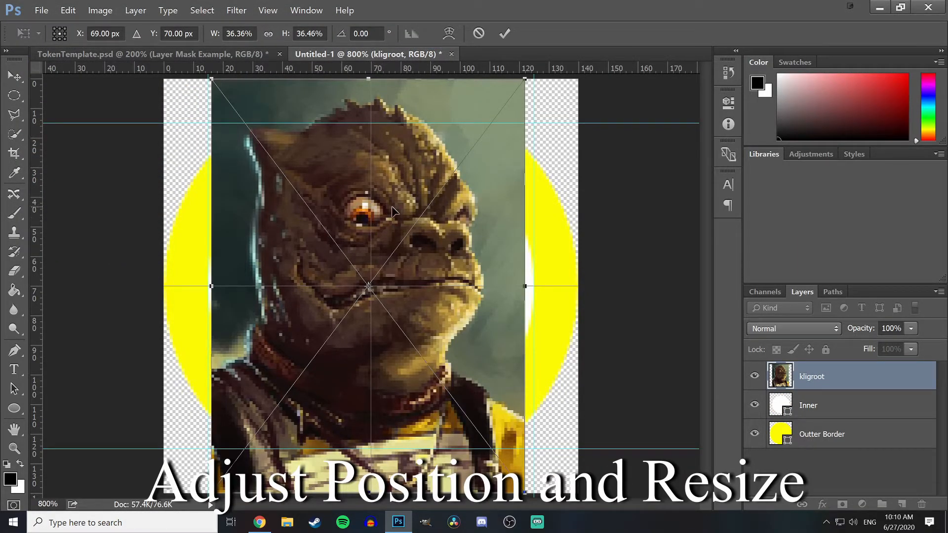
# Step: Move the placed kligroot picture down into the guides and enlarge it to about 40% so it covers the inner circle
pyautogui.moveTo(431, 174); pyautogui.dragTo(427, 199)
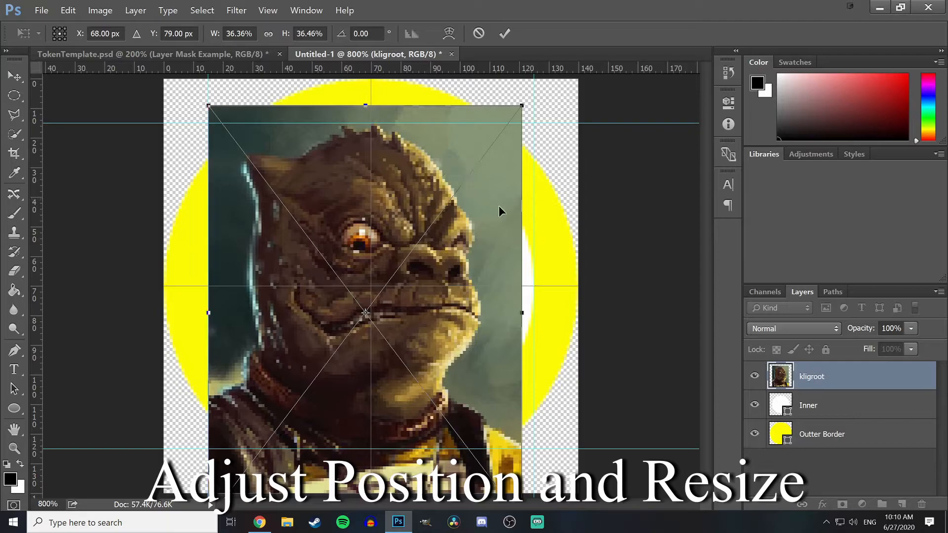
pyautogui.moveTo(400, 242); pyautogui.dragTo(376, 238)
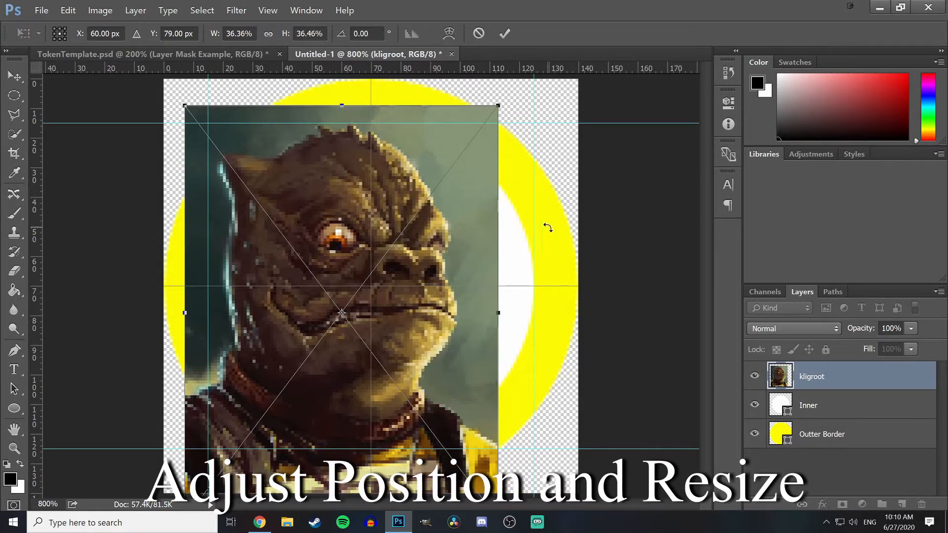
pyautogui.moveTo(457, 254); pyautogui.dragTo(480, 253)
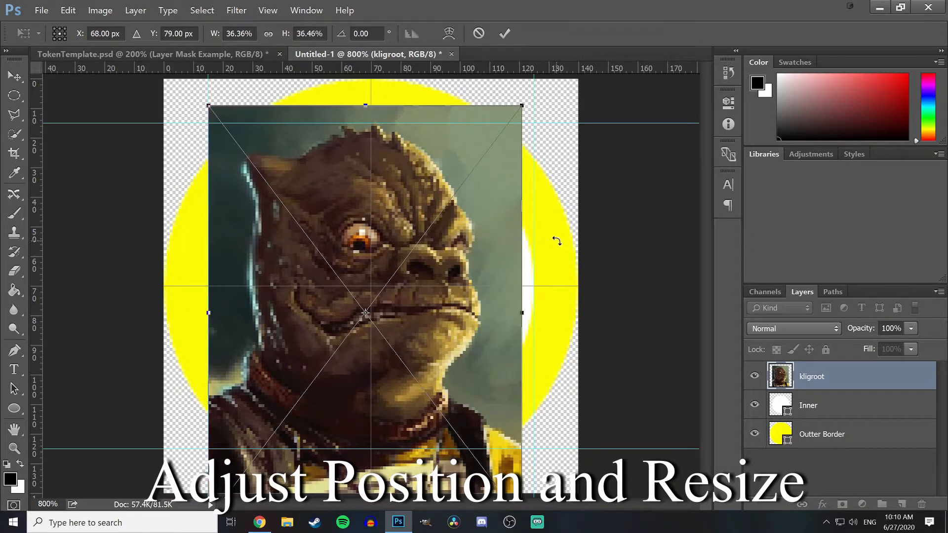
pyautogui.hotkey('ctrl', '-')
pyautogui.hotkey('ctrl', '-')
pyautogui.hotkey('ctrl', '-')
pyautogui.hotkey('ctrl', '-')
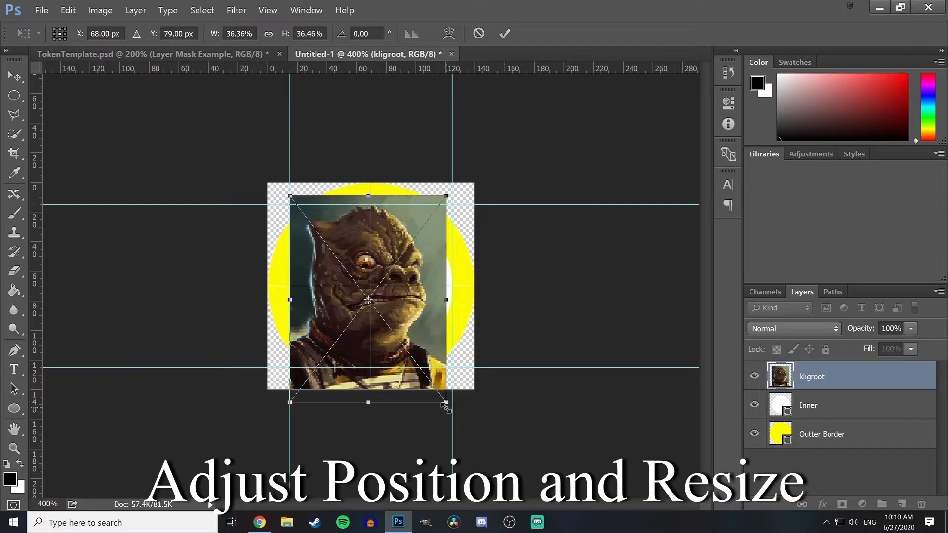
pyautogui.moveTo(450, 404); pyautogui.dragTo(463, 421)
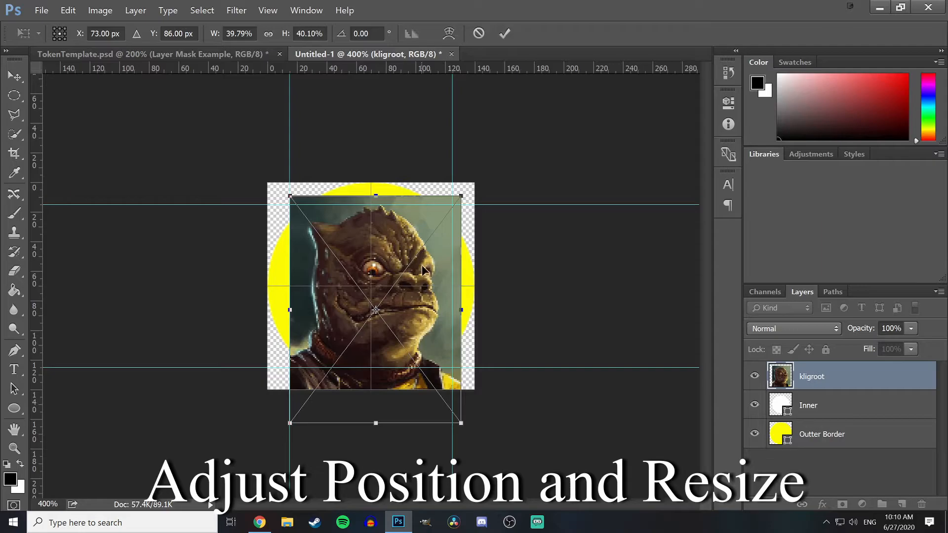
# Step: Lower the kligroot layer's opacity to 32%, shift the picture down 6 px to Y 92 px, and commit the placement
pyautogui.moveTo(436, 268)
pyautogui.mouseDown()
pyautogui.moveTo(426, 271)
pyautogui.moveTo(441, 265)
pyautogui.mouseUp()
pyautogui.click(909, 331)
pyautogui.moveTo(910, 344); pyautogui.dragTo(860, 346)
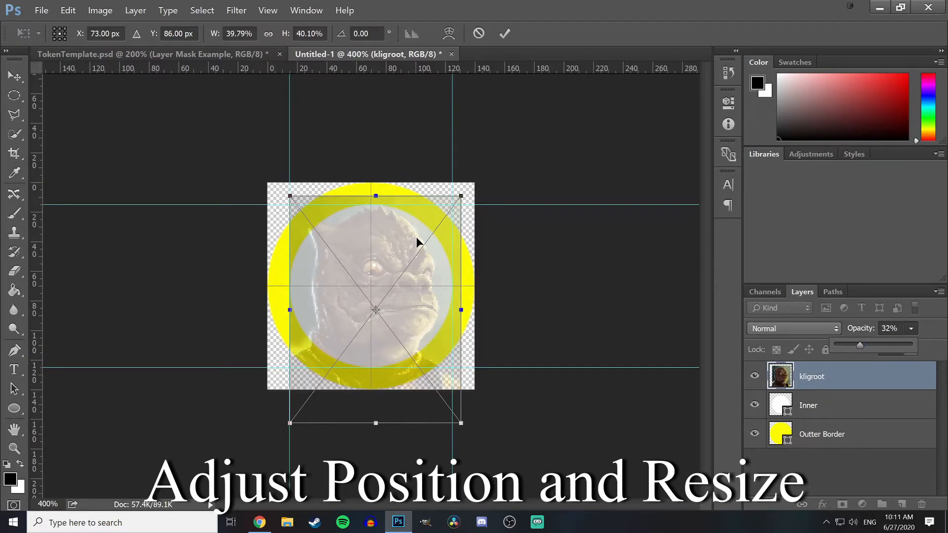
pyautogui.moveTo(408, 228); pyautogui.dragTo(408, 234)
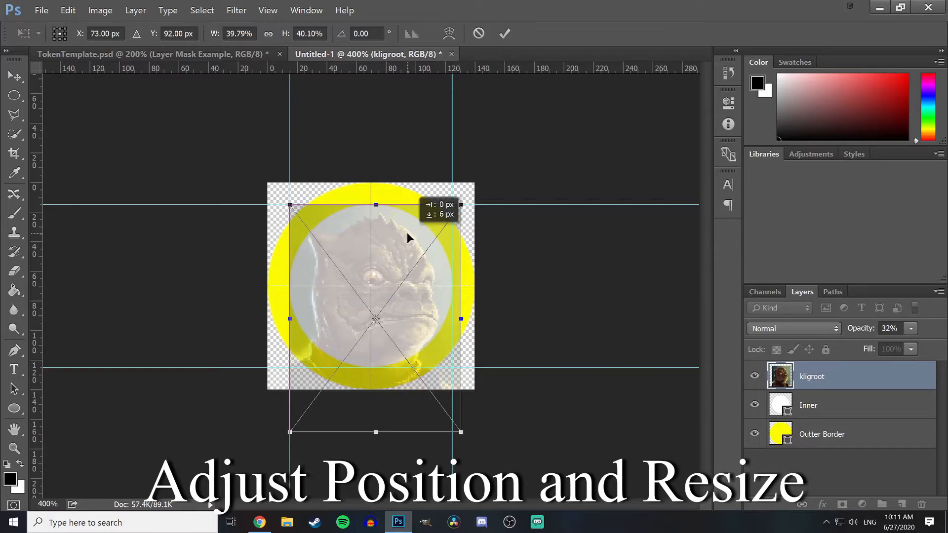
pyautogui.click(504, 33)
# Step: Restore the kligroot layer's opacity to 100%
pyautogui.click(910, 328)
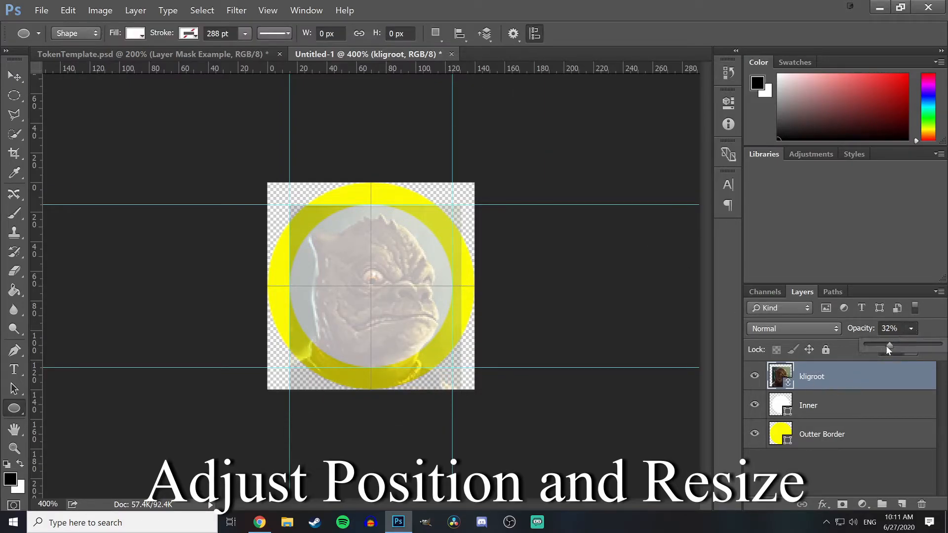
pyautogui.moveTo(888, 347); pyautogui.dragTo(942, 348)
pyautogui.click(534, 189)
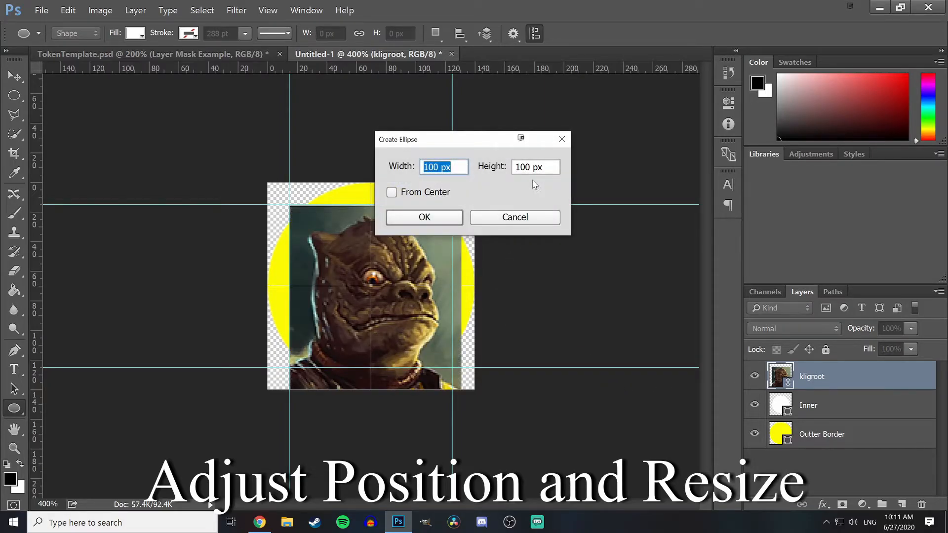
pyautogui.click(492, 216)
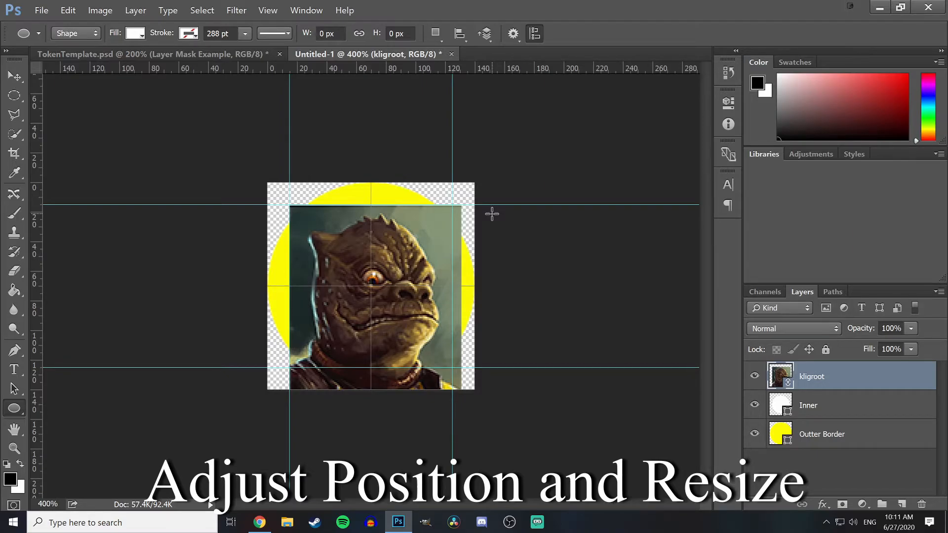
# Step: View the finished token in TokenTemplate.psd as a reference and return to the new token's layers
pyautogui.click(217, 55)
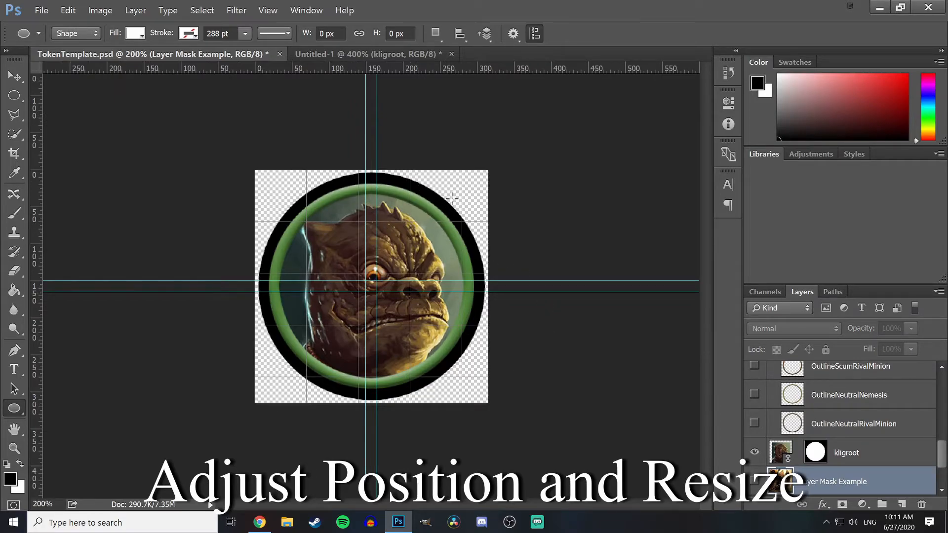
pyautogui.click(368, 54)
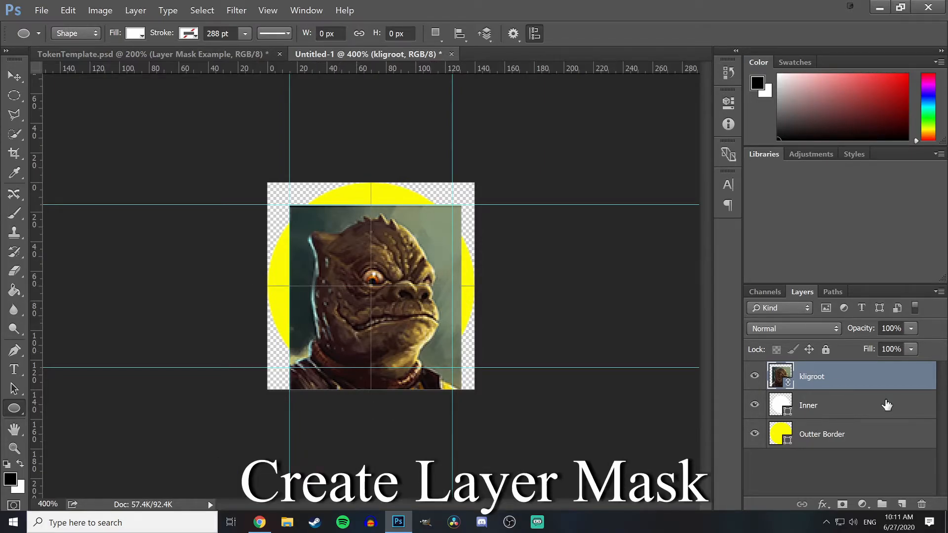
pyautogui.click(847, 405)
pyautogui.click(864, 441)
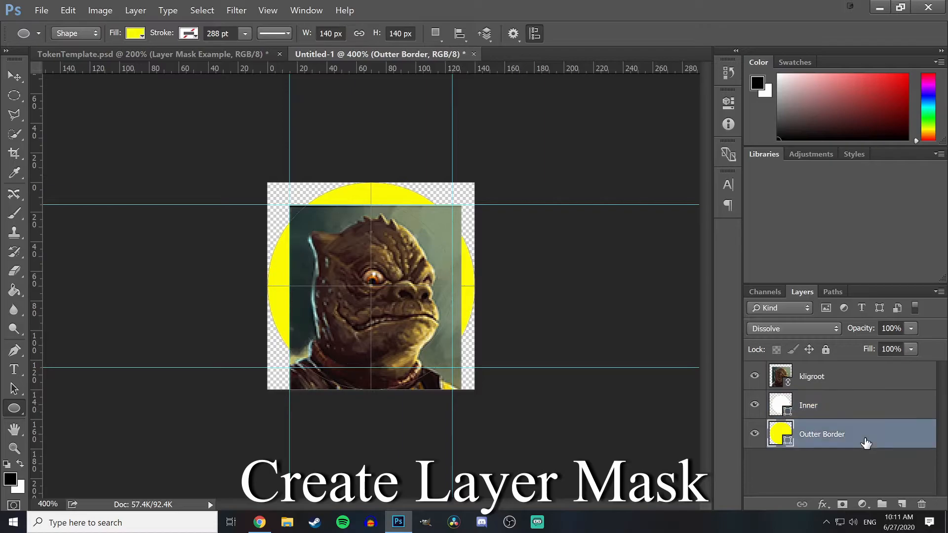
# Step: Load the Inner layer's circle as a selection and switch to the Move tool
pyautogui.click(872, 411)
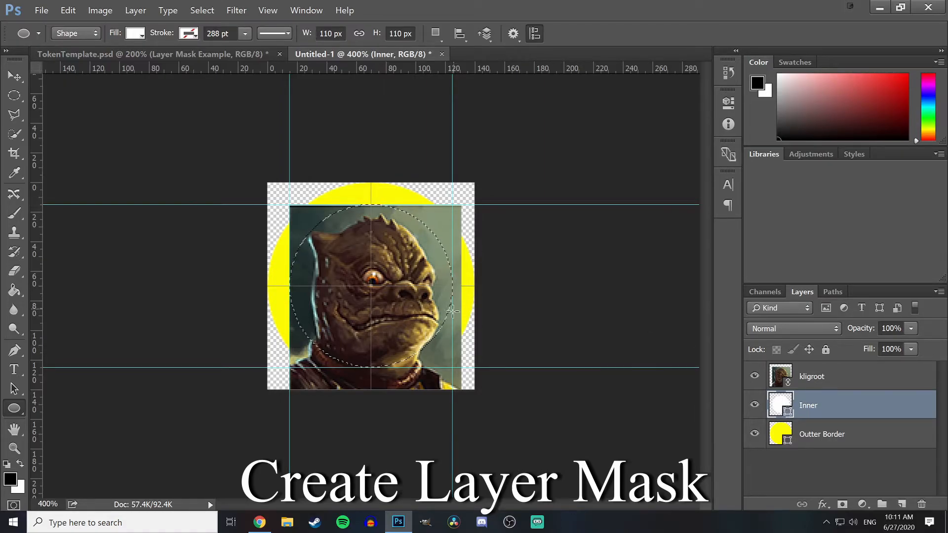
pyautogui.click(10, 95)
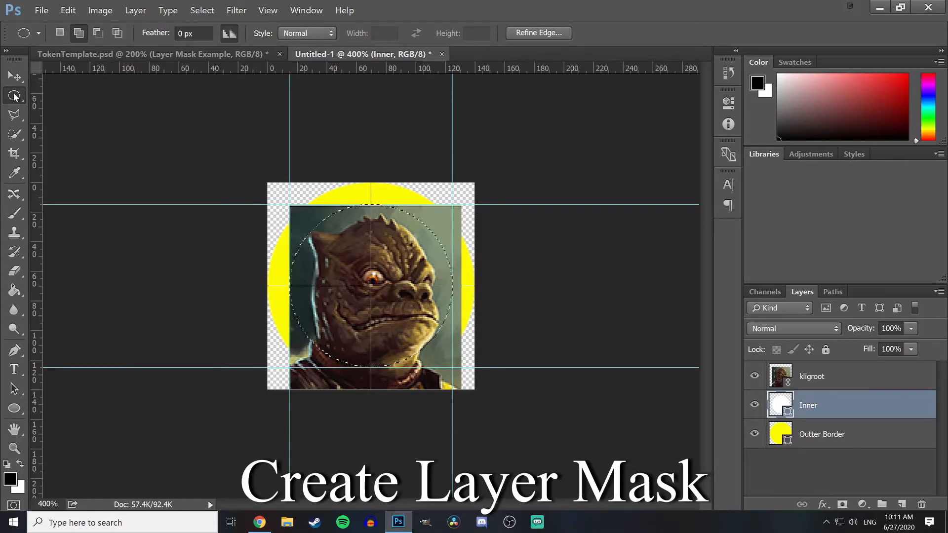
pyautogui.rightClick(15, 96)
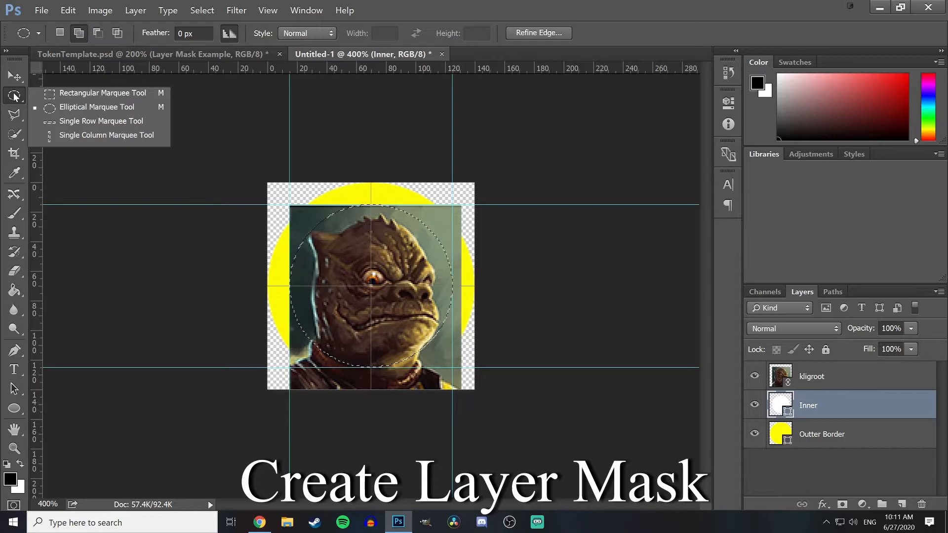
pyautogui.click(14, 97)
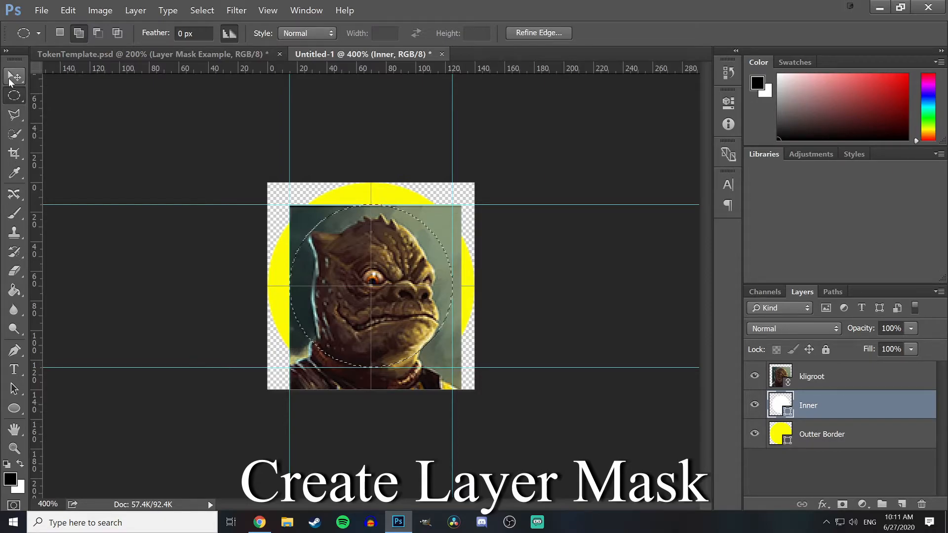
pyautogui.click(14, 408)
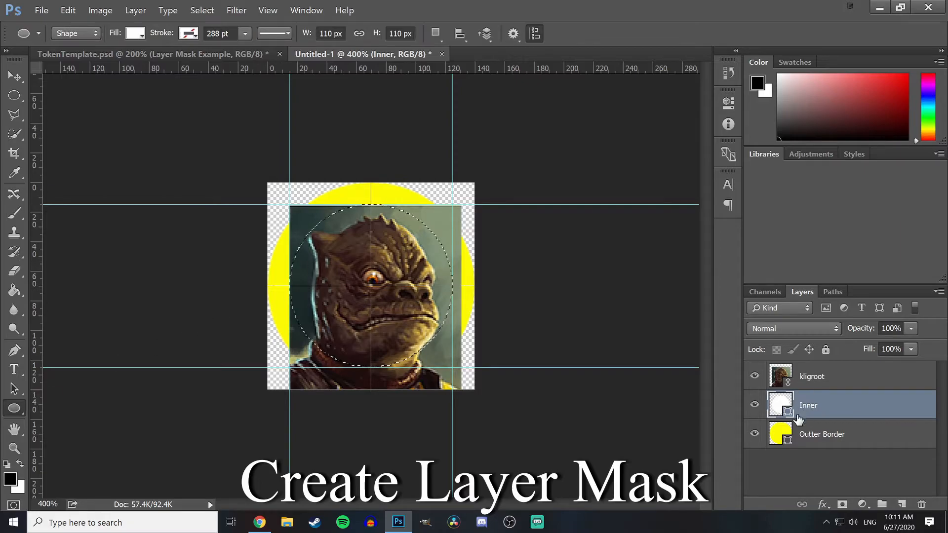
pyautogui.click(15, 78)
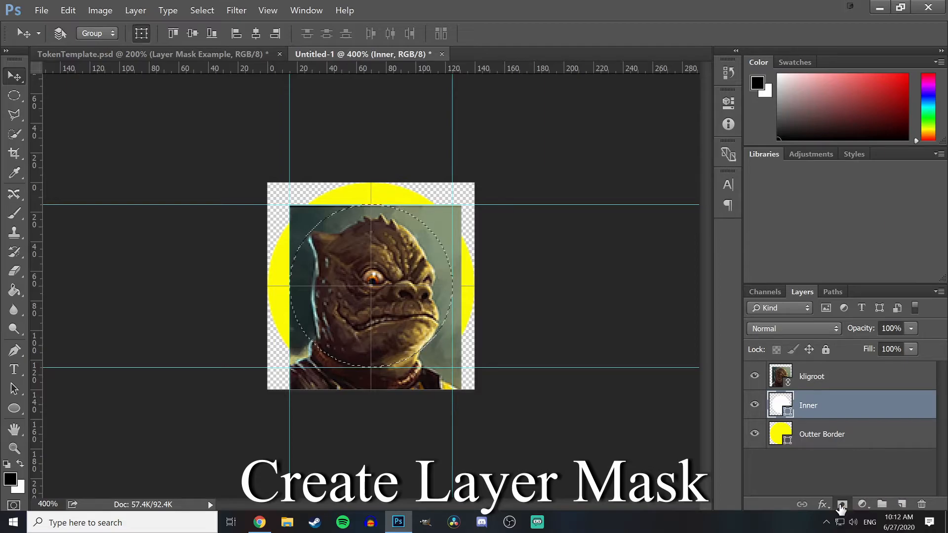
# Step: Add a layer mask to Inner from the circular selection and transfer that mask to the kligroot layer
pyautogui.click(840, 504)
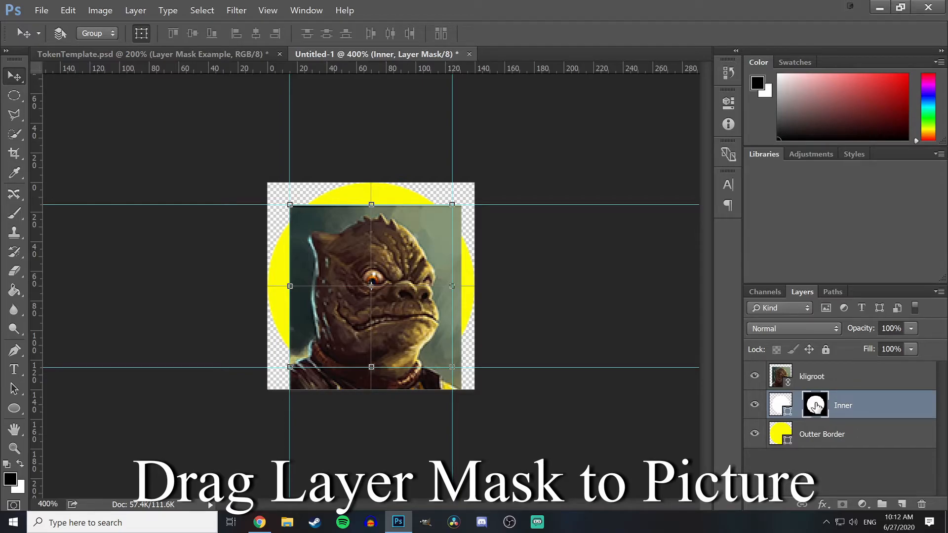
pyautogui.moveTo(814, 404); pyautogui.dragTo(815, 374)
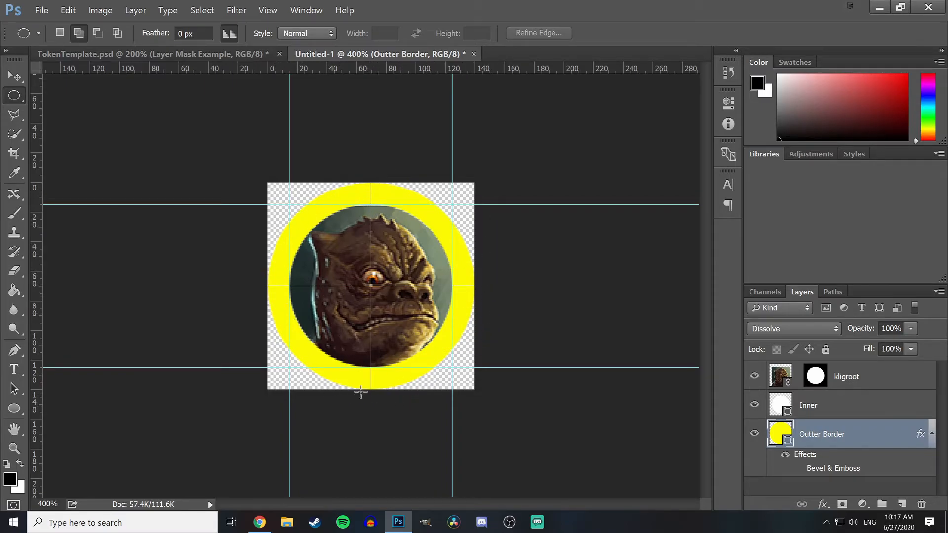
# Step: Compare the new masked token with the finished token in TokenTemplate.psd
pyautogui.click(230, 52)
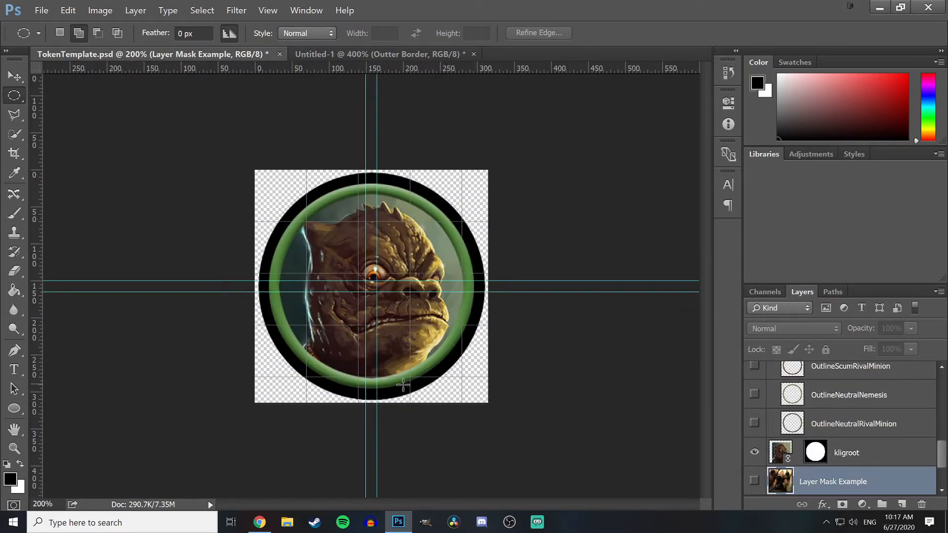
pyautogui.click(355, 55)
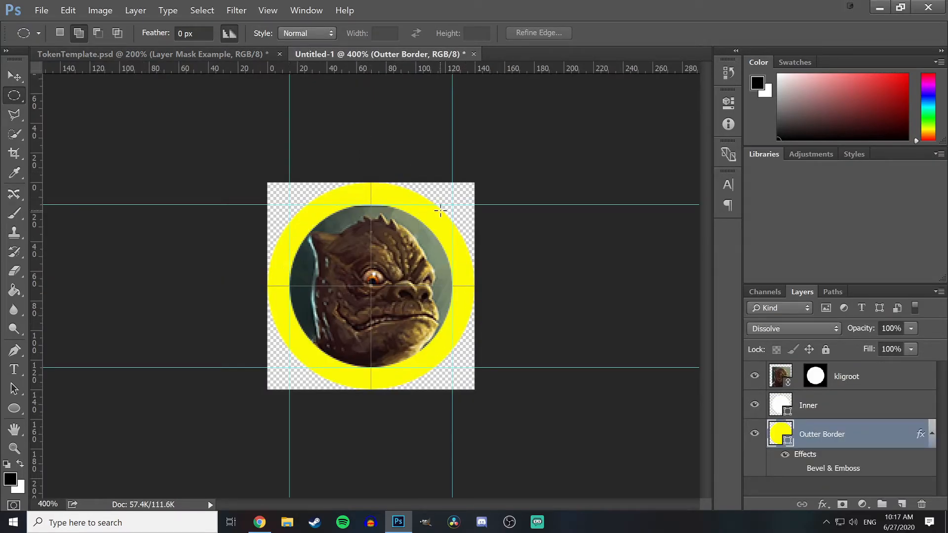
pyautogui.click(213, 53)
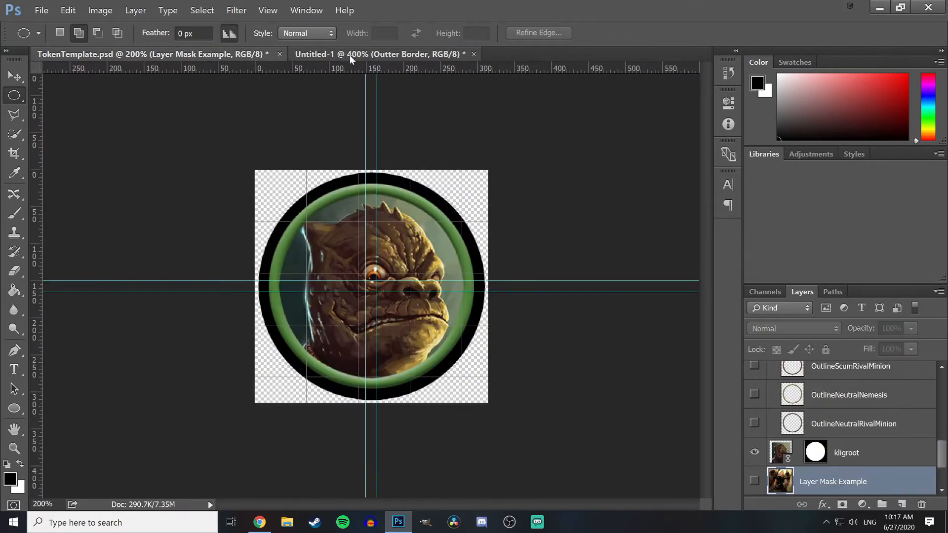
pyautogui.click(349, 55)
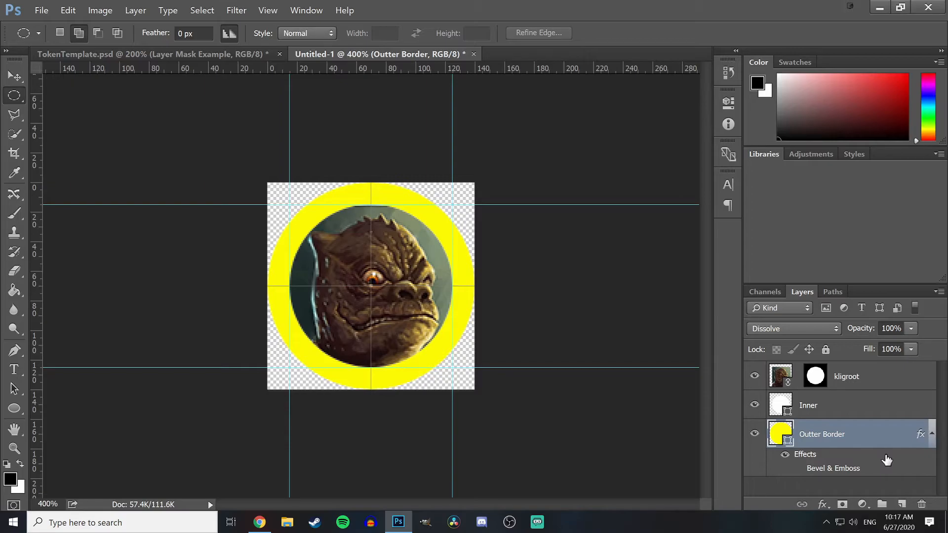
# Step: Review the Outter Border layer's blending options and the commands available for its effects
pyautogui.press('h')
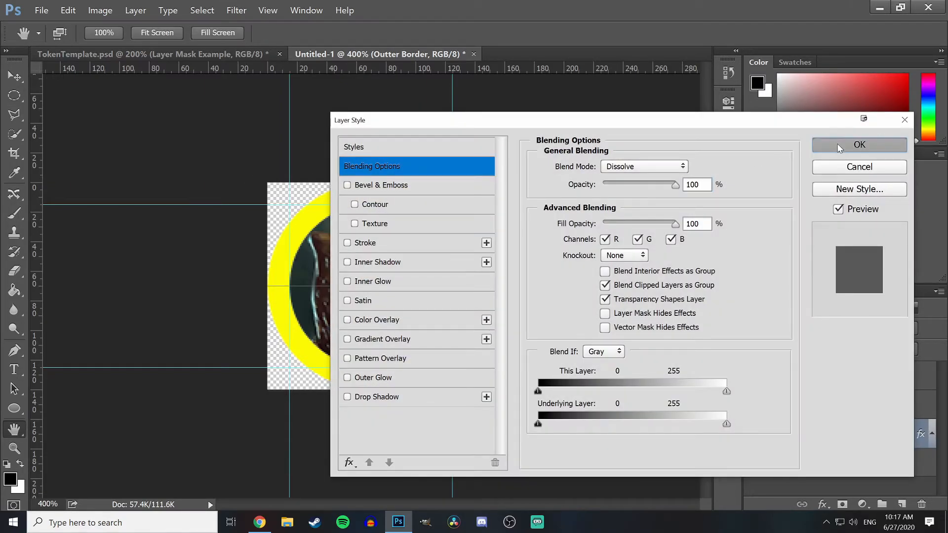
pyautogui.click(859, 145)
pyautogui.rightClick(807, 453)
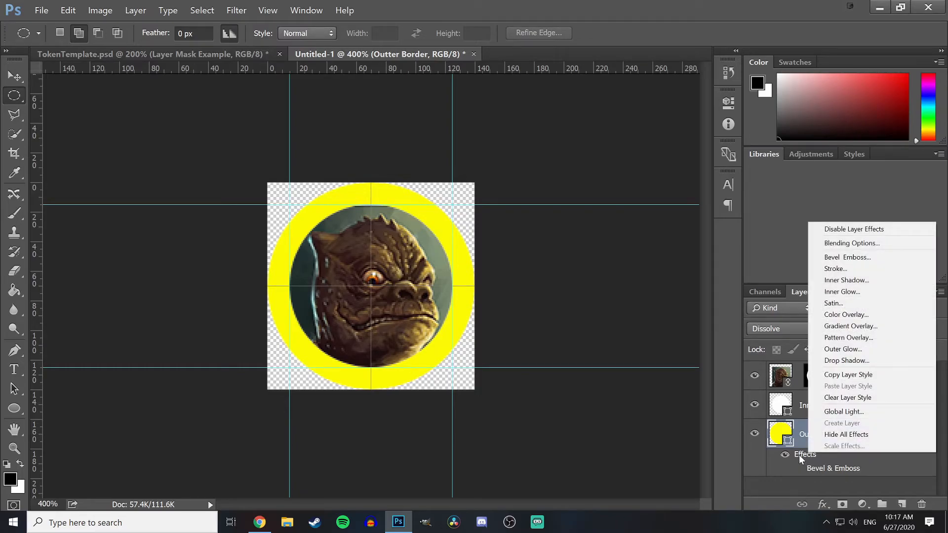
pyautogui.click(798, 455)
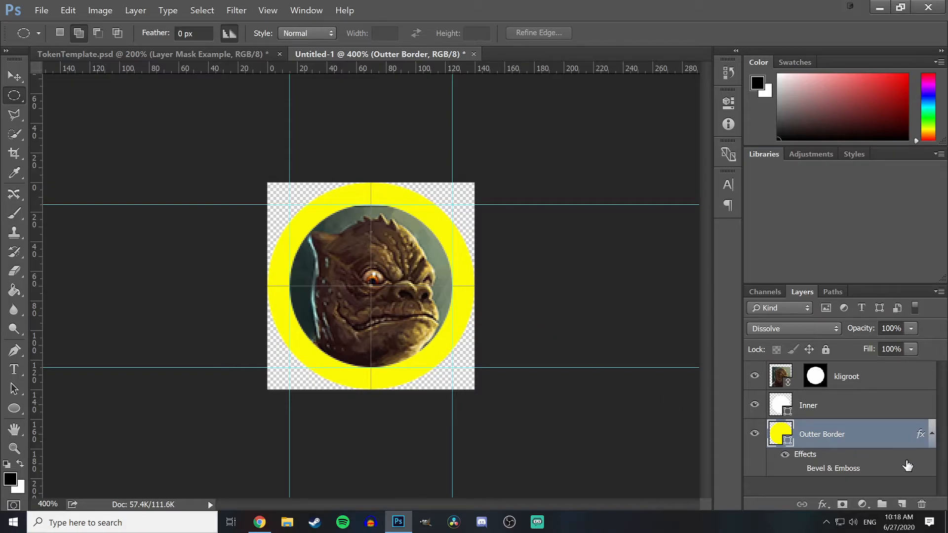
# Step: Load the Inner layer's circle as a selection and invert it with the Elliptical Marquee tool
pyautogui.click(779, 406)
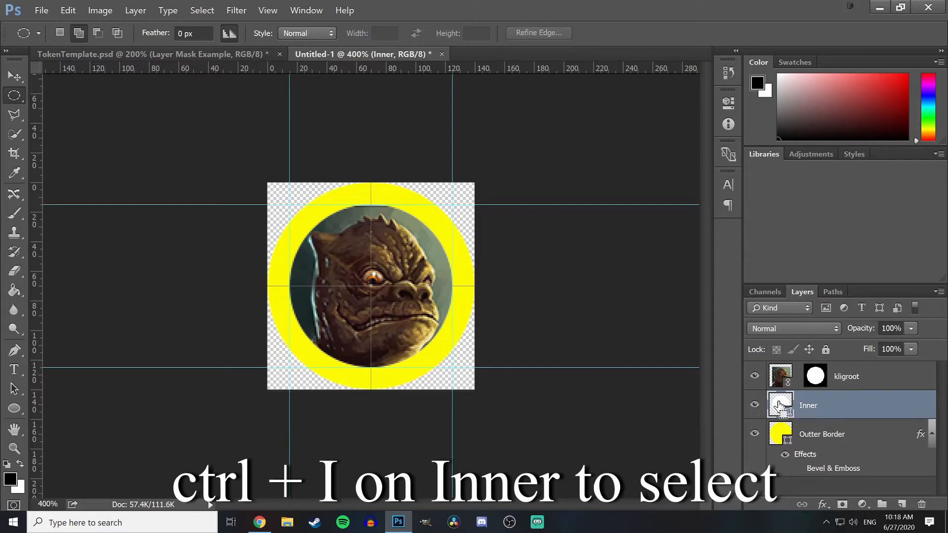
pyautogui.keyDown('ctrl'); pyautogui.click(778, 406); pyautogui.keyUp('ctrl')
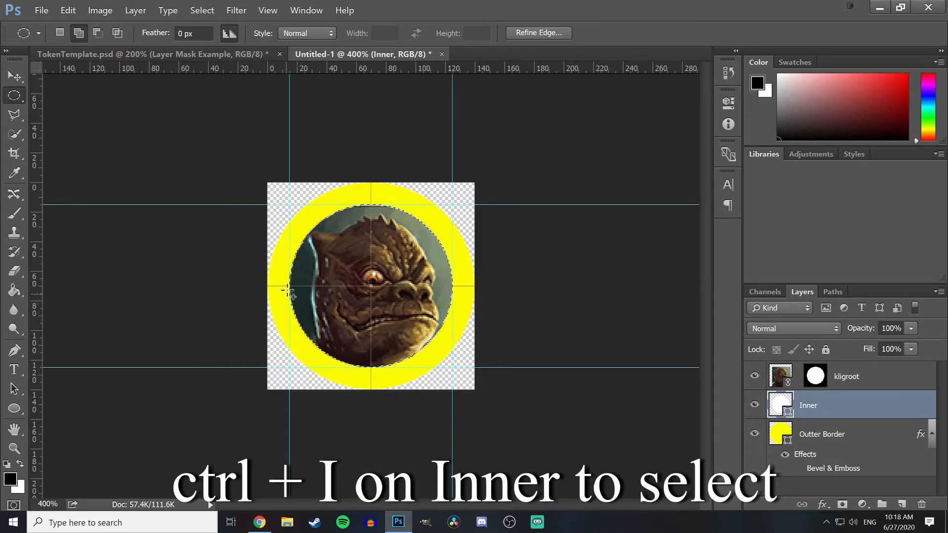
pyautogui.rightClick(15, 100)
pyautogui.click(15, 101)
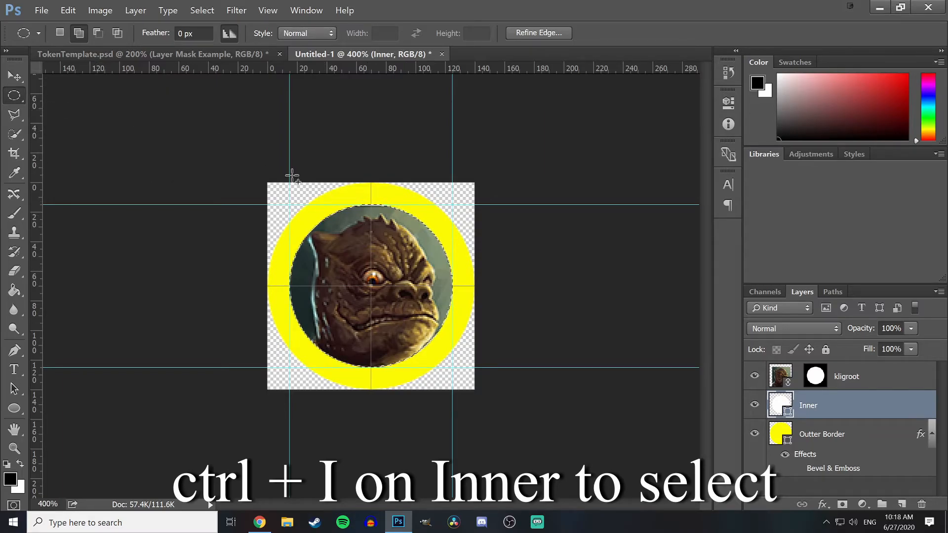
pyautogui.rightClick(347, 250)
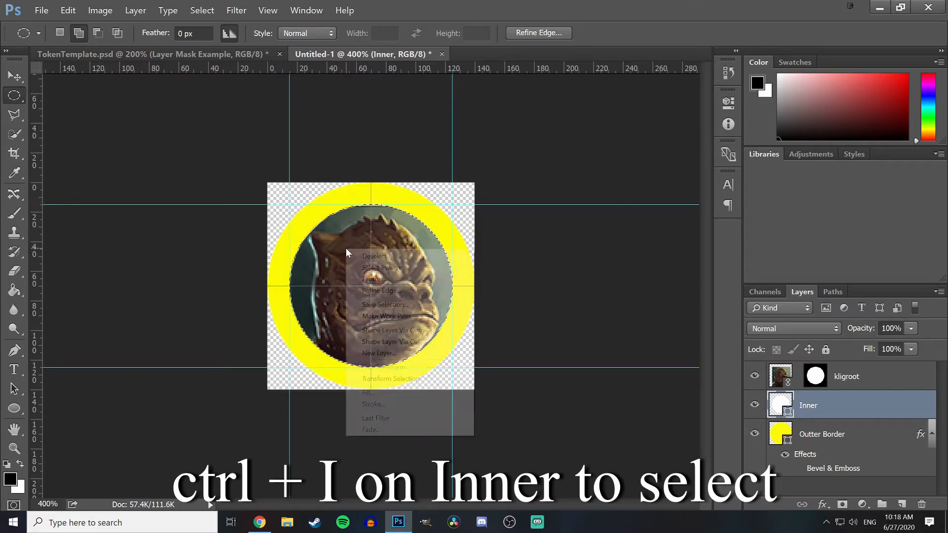
pyautogui.click(401, 269)
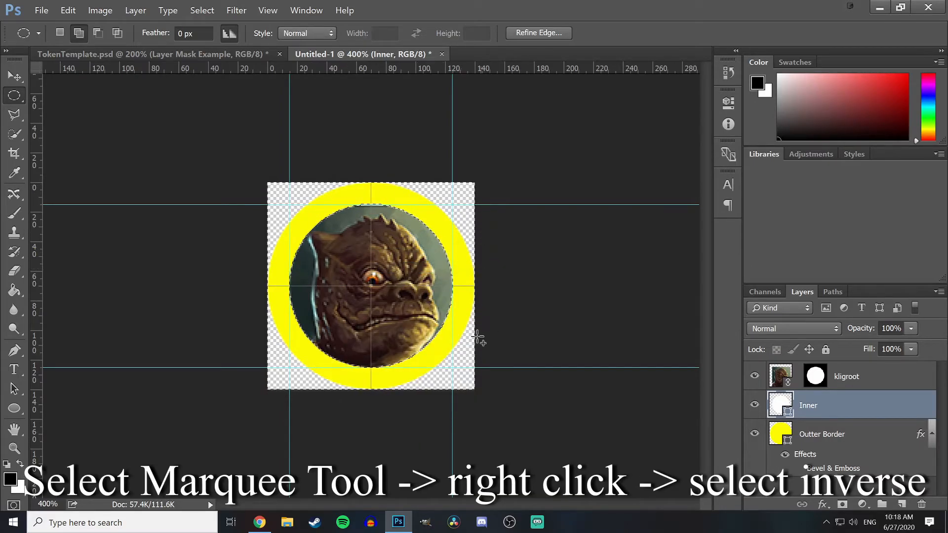
# Step: Add a layer mask to Outter Border from the inverted selection and enable its Bevel & Emboss effect
pyautogui.click(888, 437)
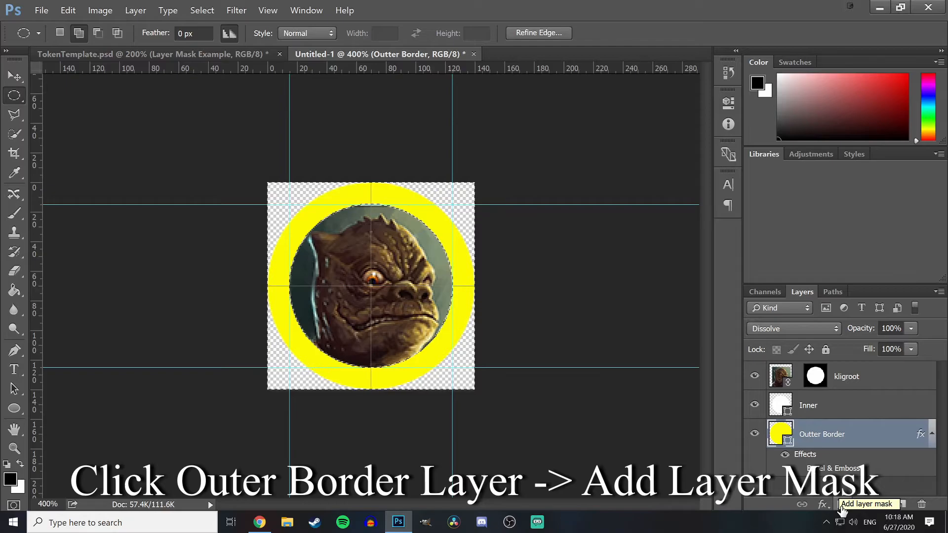
pyautogui.click(841, 504)
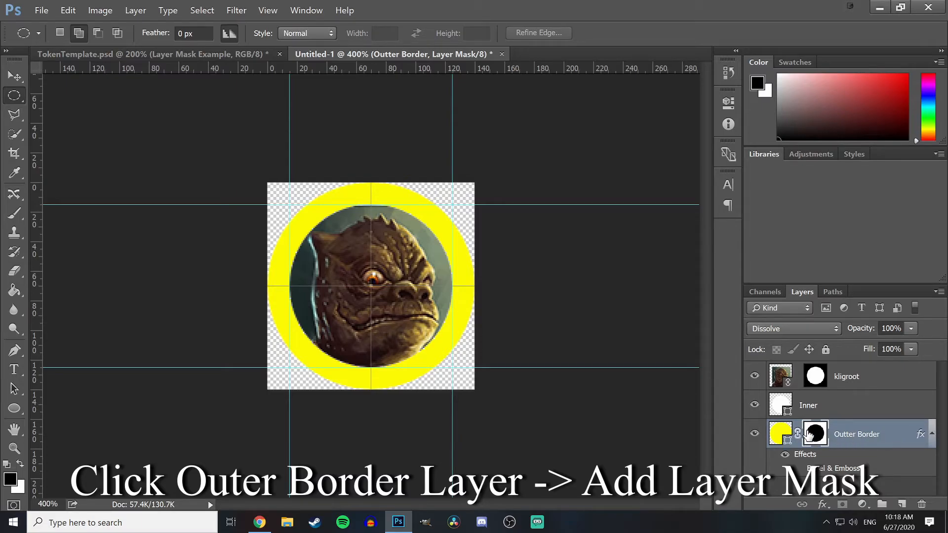
pyautogui.doubleClick(899, 435)
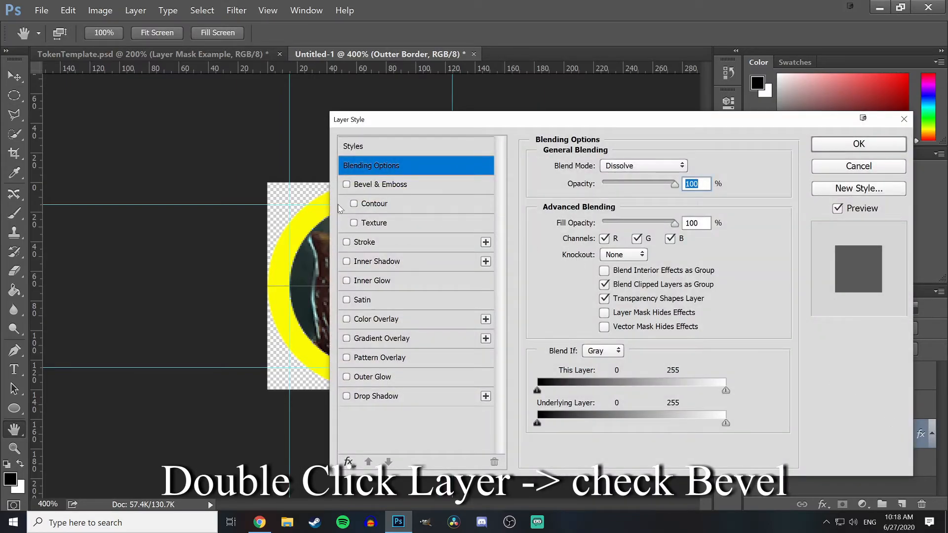
pyautogui.click(346, 184)
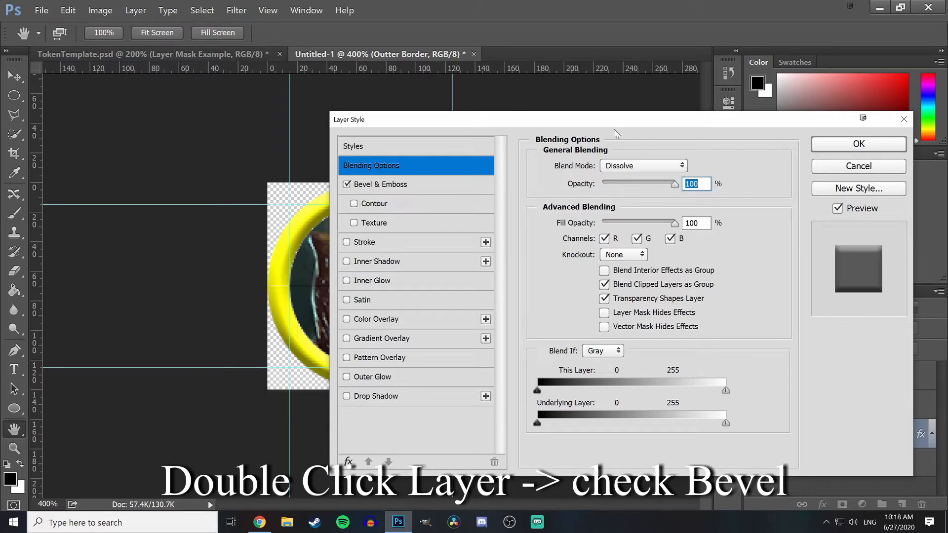
pyautogui.click(419, 184)
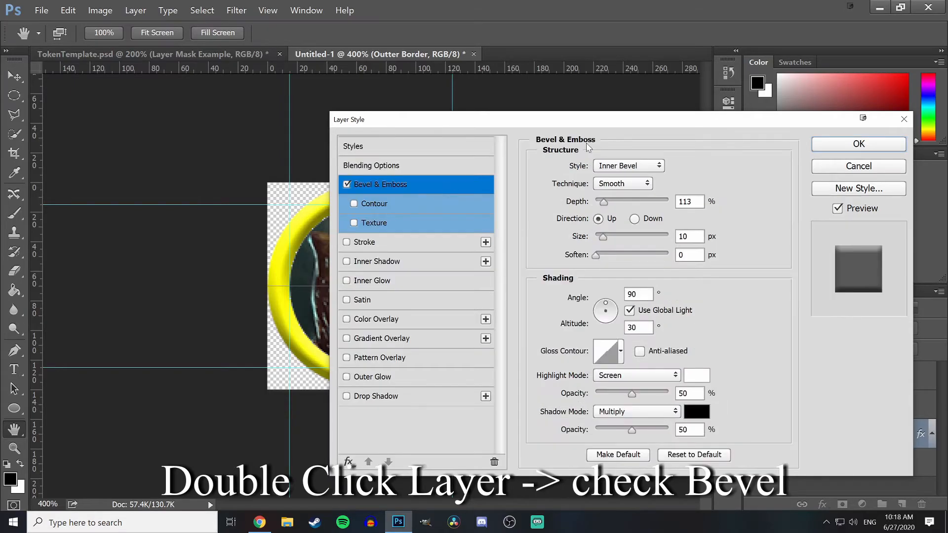
# Step: Try the Chisel Hard and Chisel Soft bevel techniques on the yellow border
pyautogui.moveTo(628, 138); pyautogui.dragTo(781, 104)
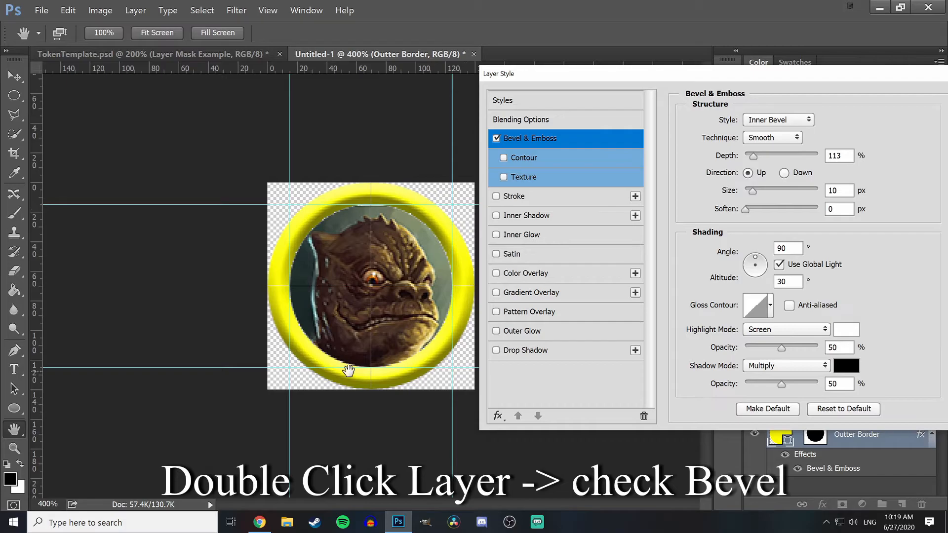
pyautogui.moveTo(754, 81); pyautogui.dragTo(679, 86)
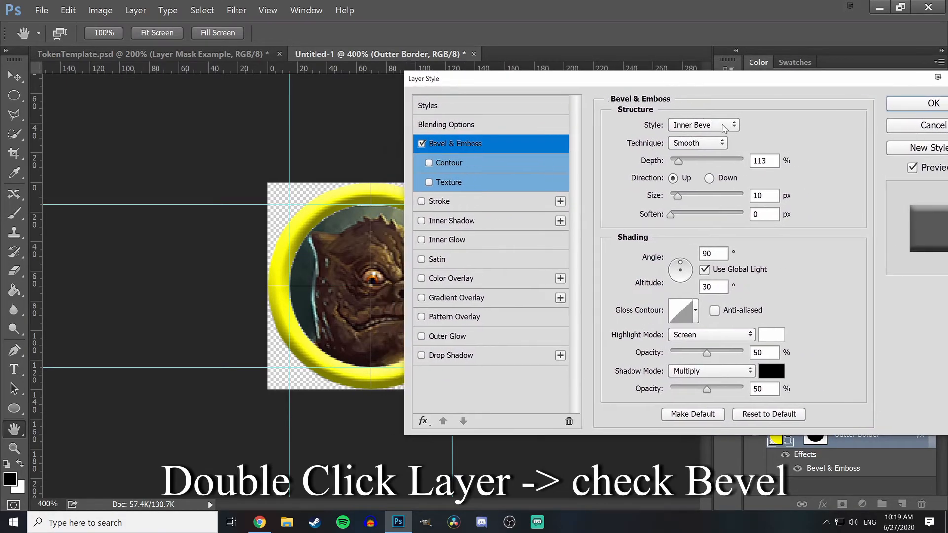
pyautogui.click(722, 126)
pyautogui.click(720, 124)
pyautogui.click(713, 125)
pyautogui.click(700, 144)
pyautogui.click(717, 122)
pyautogui.click(706, 147)
pyautogui.click(703, 143)
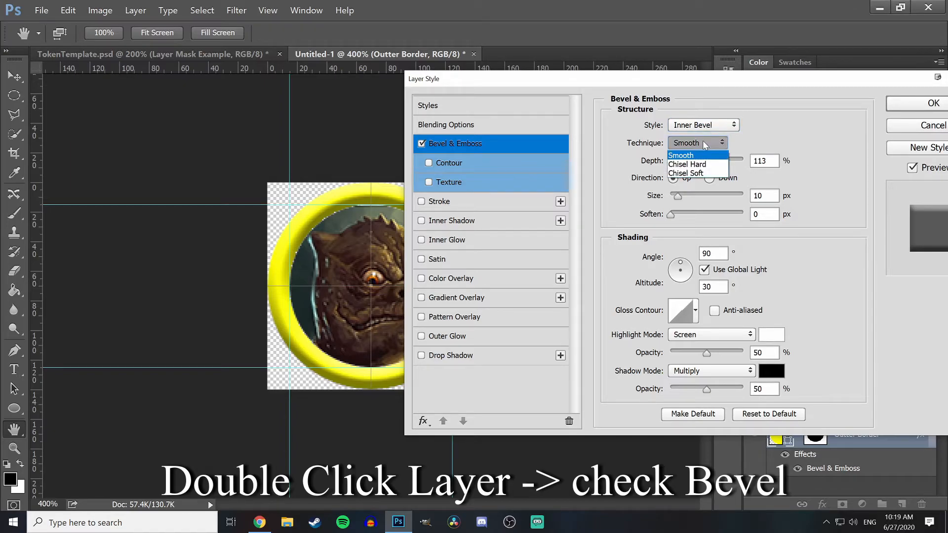
pyautogui.click(699, 165)
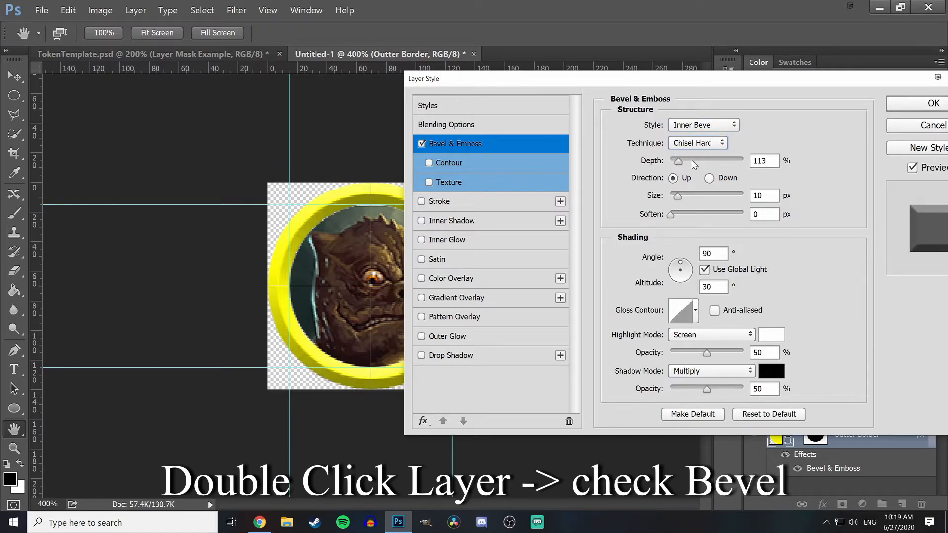
pyautogui.click(692, 143)
pyautogui.click(690, 173)
pyautogui.click(690, 146)
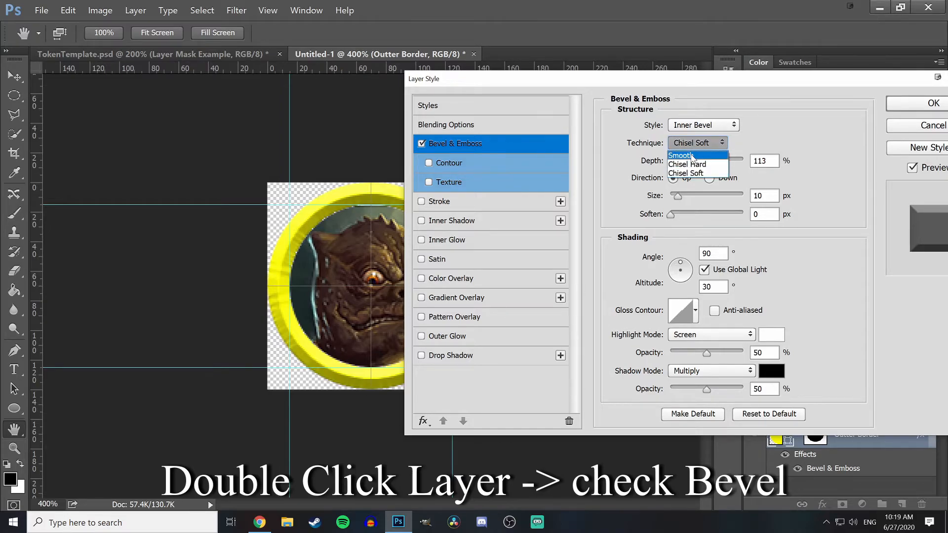
# Step: Set the border's bevel technique to Smooth and apply the layer style
pyautogui.click(693, 156)
pyautogui.moveTo(660, 75); pyautogui.dragTo(521, 68)
pyautogui.click(796, 98)
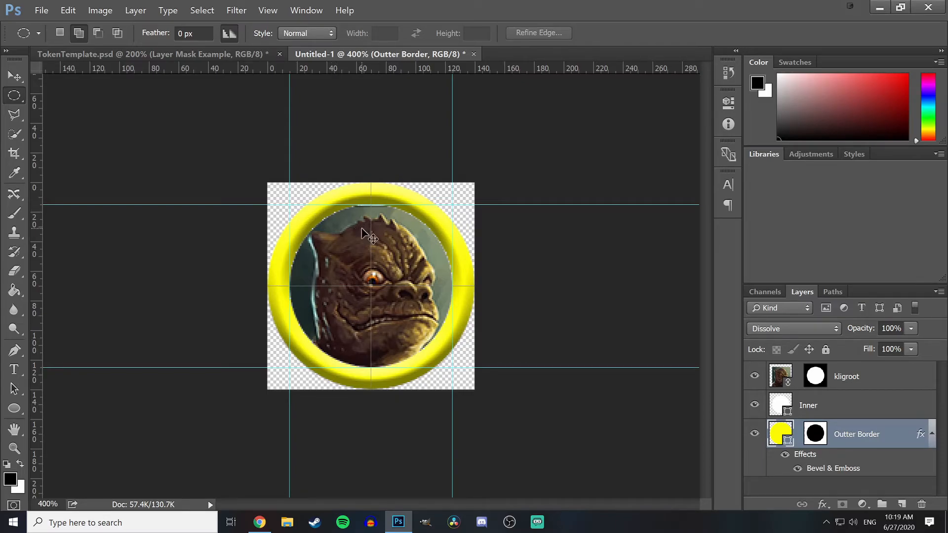
# Step: Load the Inner layer's circle as a selection again to rework the picture's mask
pyautogui.hotkey('ctrl', '+')
pyautogui.hotkey('ctrl', '+')
pyautogui.hotkey('ctrl', '+')
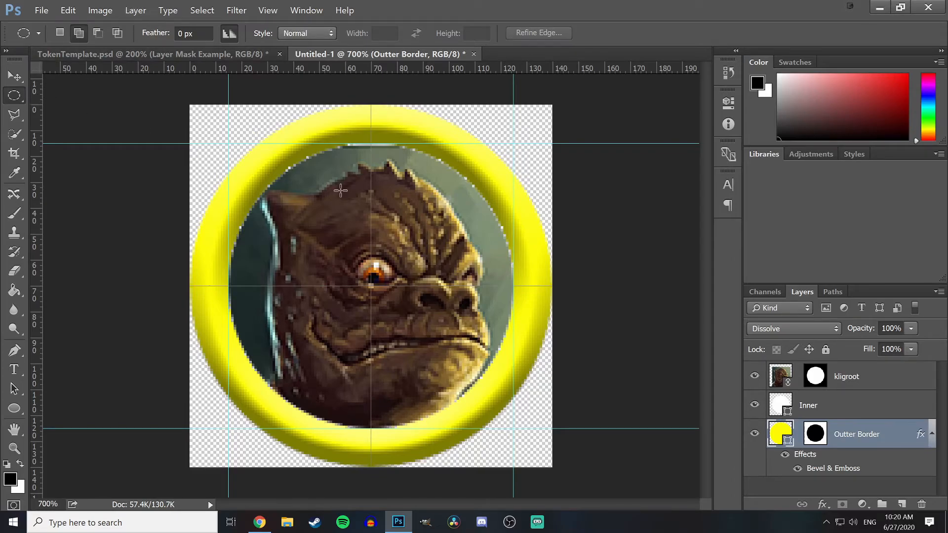
pyautogui.click(776, 410)
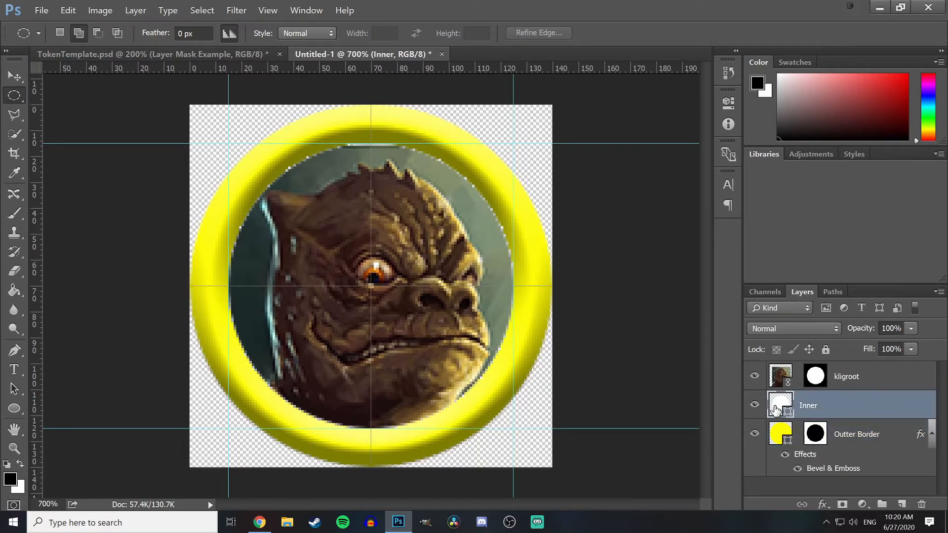
pyautogui.moveTo(776, 409); pyautogui.dragTo(776, 411)
pyautogui.keyDown('ctrl'); pyautogui.click(776, 410); pyautogui.keyUp('ctrl')
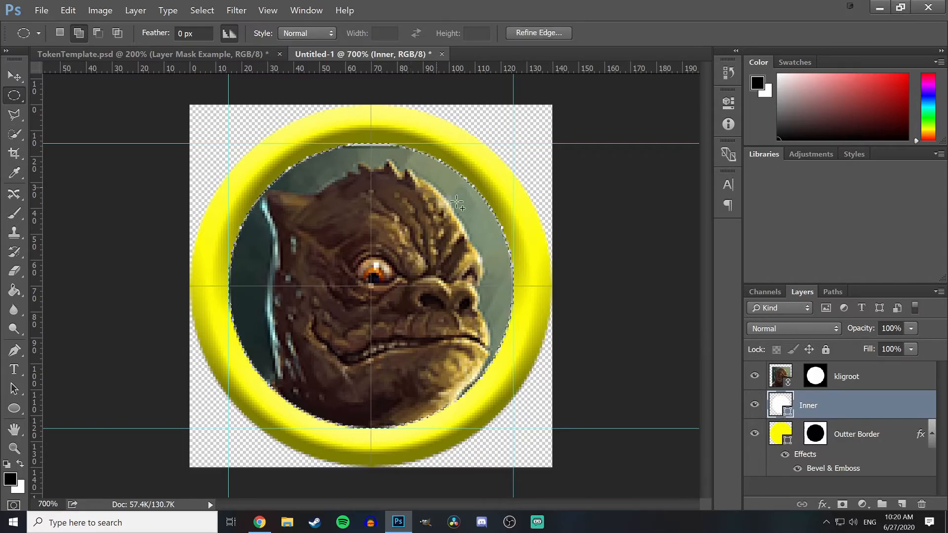
# Step: Make kligroot's layer mask active and expand the circular selection by 2 pixels
pyautogui.click(815, 380)
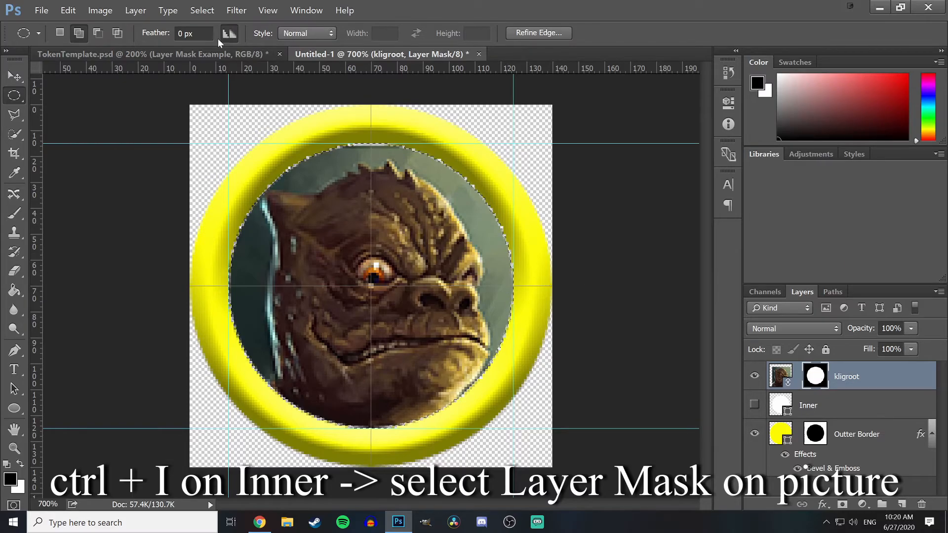
pyautogui.click(134, 12)
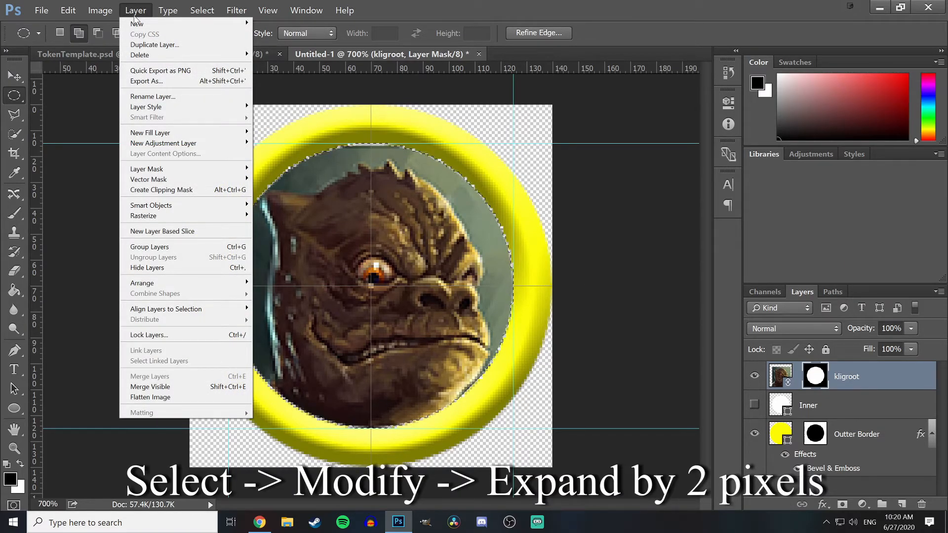
pyautogui.moveTo(214, 13)
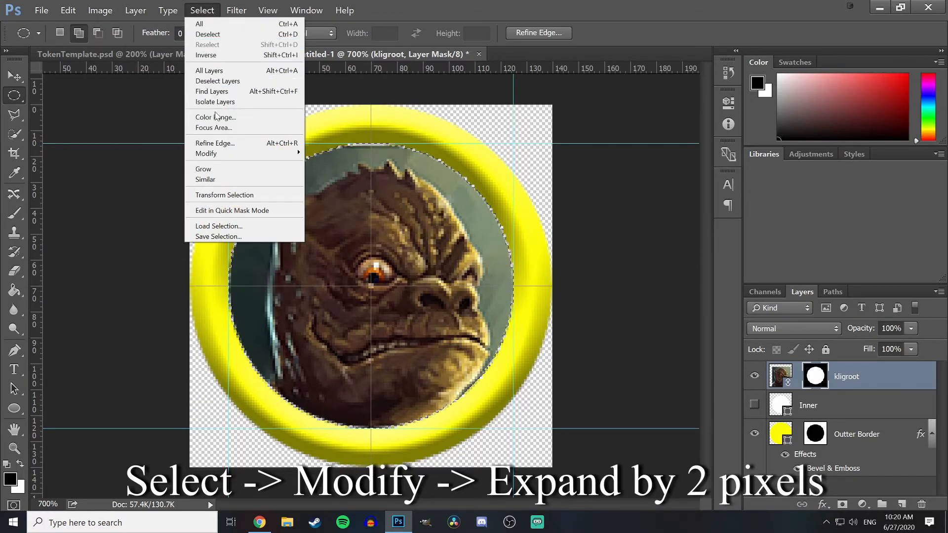
pyautogui.click(326, 174)
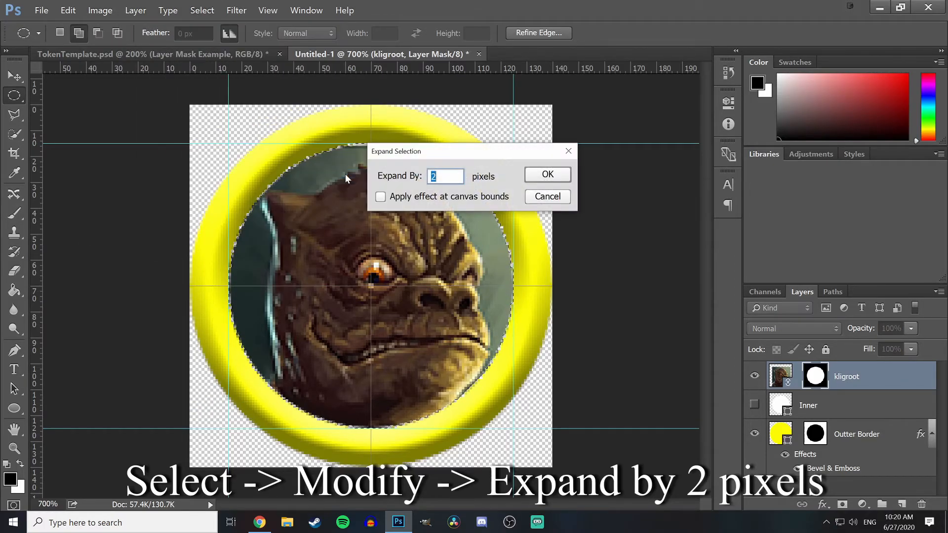
pyautogui.click(546, 175)
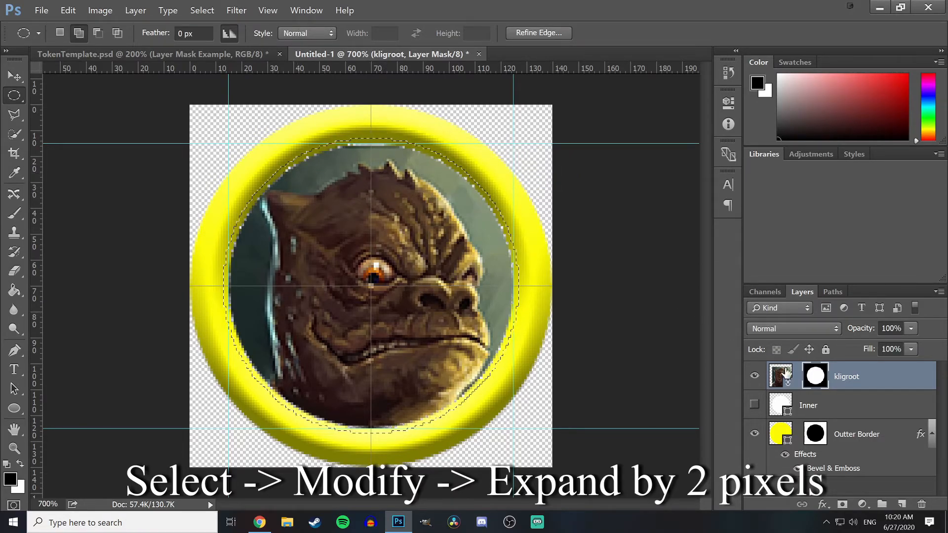
# Step: Delete the kligroot layer's mask and add a new one from the expanded circular selection
pyautogui.rightClick(821, 381)
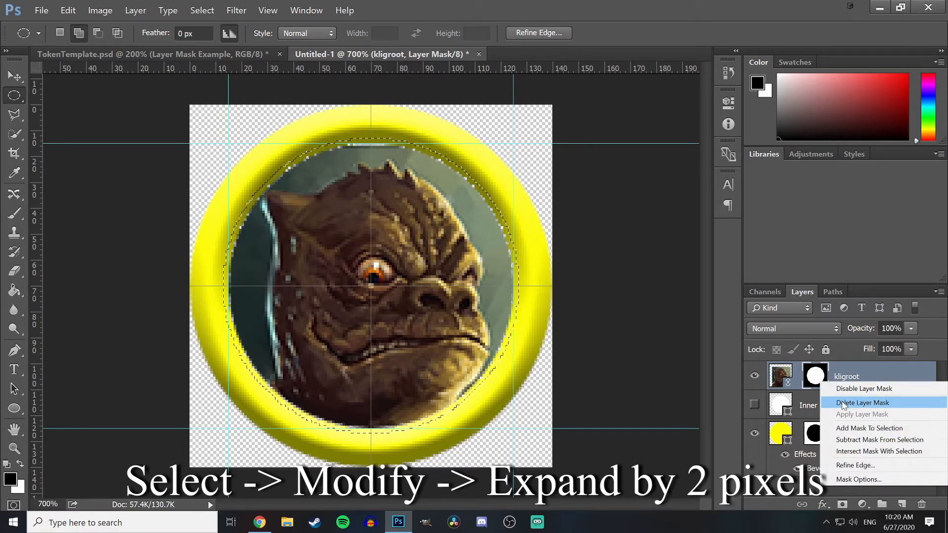
pyautogui.click(843, 404)
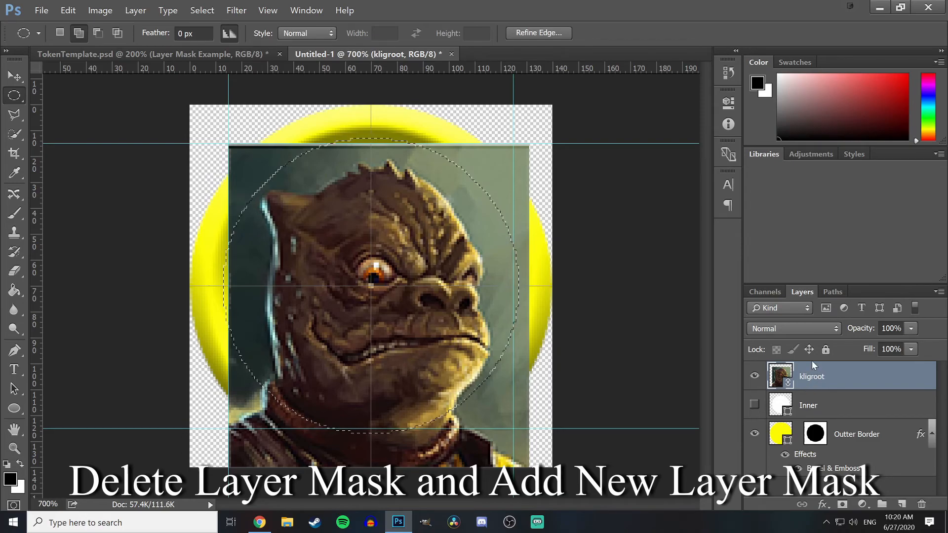
pyautogui.click(843, 506)
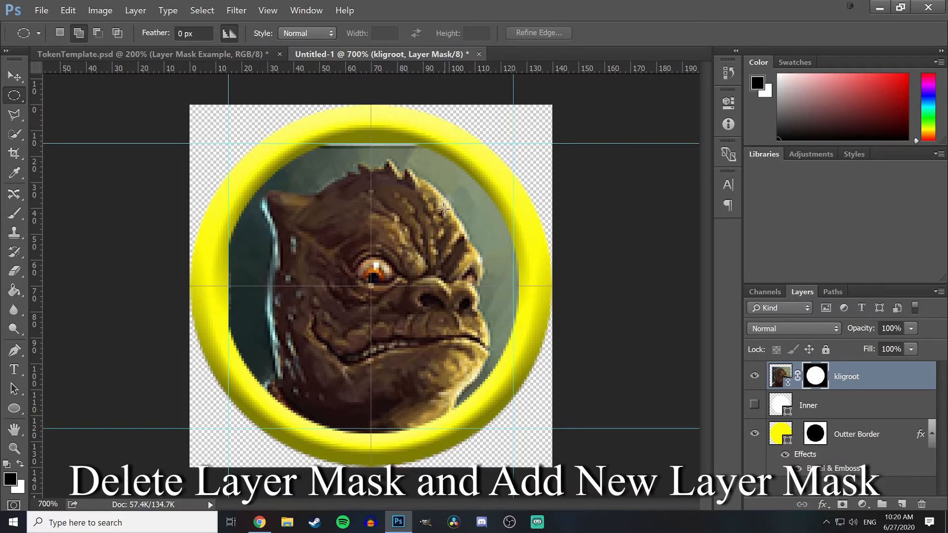
# Step: Unlink the new mask from the kligroot picture and move only the picture up about 4 pixels inside the border
pyautogui.click(19, 69)
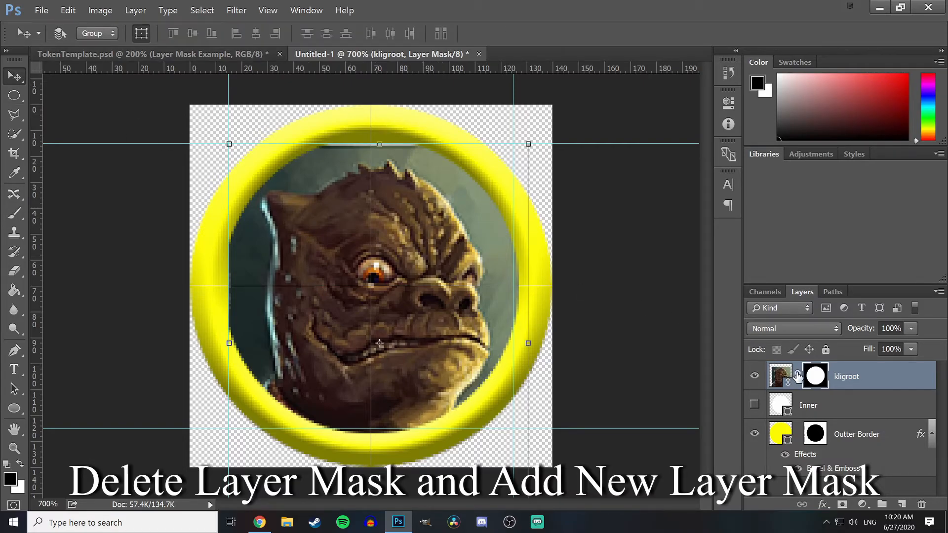
pyautogui.moveTo(452, 262)
pyautogui.mouseDown()
pyautogui.moveTo(464, 257)
pyautogui.moveTo(452, 274)
pyautogui.moveTo(456, 258)
pyautogui.mouseUp()
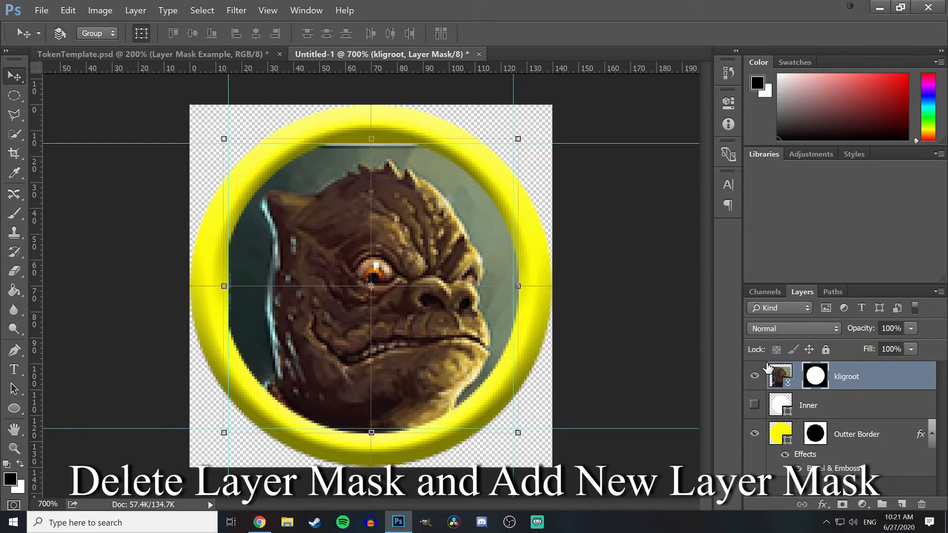
pyautogui.click(771, 370)
pyautogui.moveTo(437, 296); pyautogui.dragTo(447, 260)
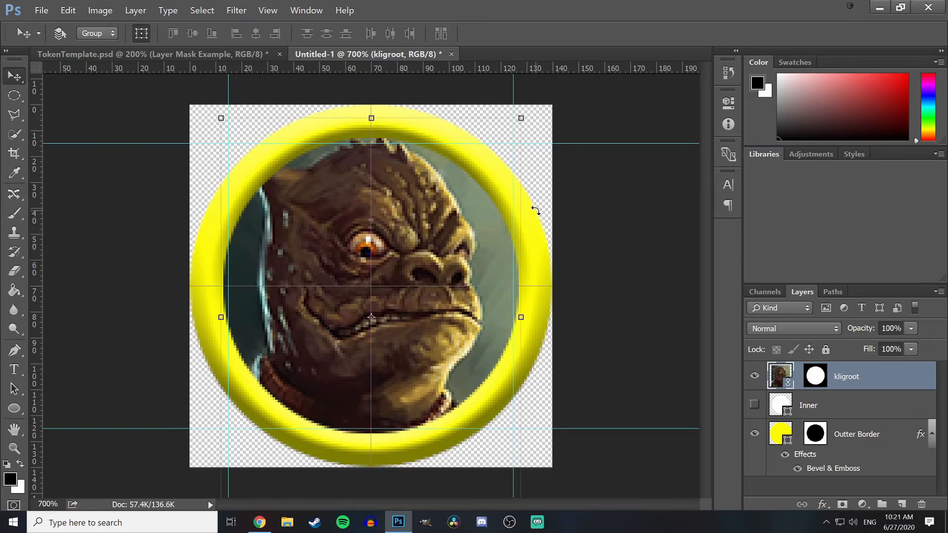
# Step: Enable the Inner Shadow effect on the kligroot layer and open its settings
pyautogui.hotkey('ctrl', '-')
pyautogui.hotkey('ctrl', '-')
pyautogui.hotkey('ctrl', '-')
pyautogui.hotkey('ctrl', '-')
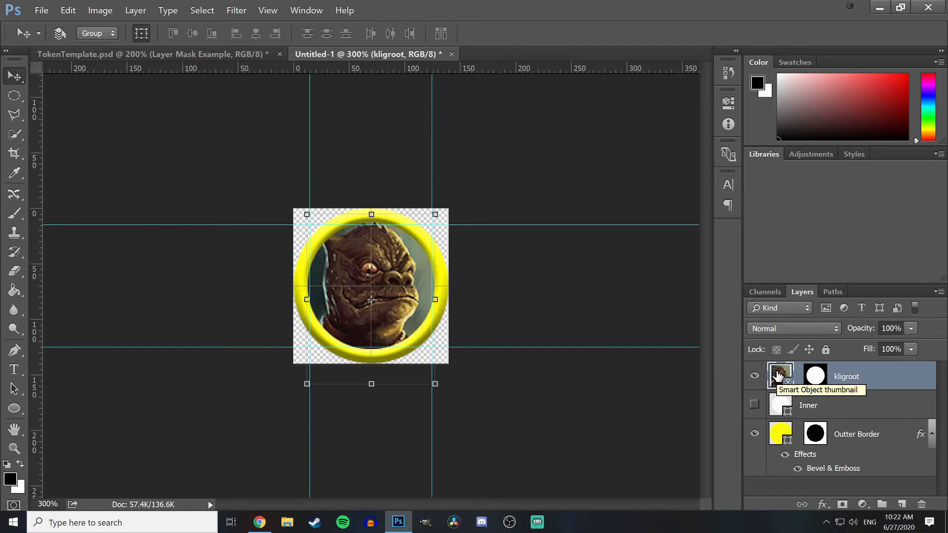
pyautogui.doubleClick(920, 383)
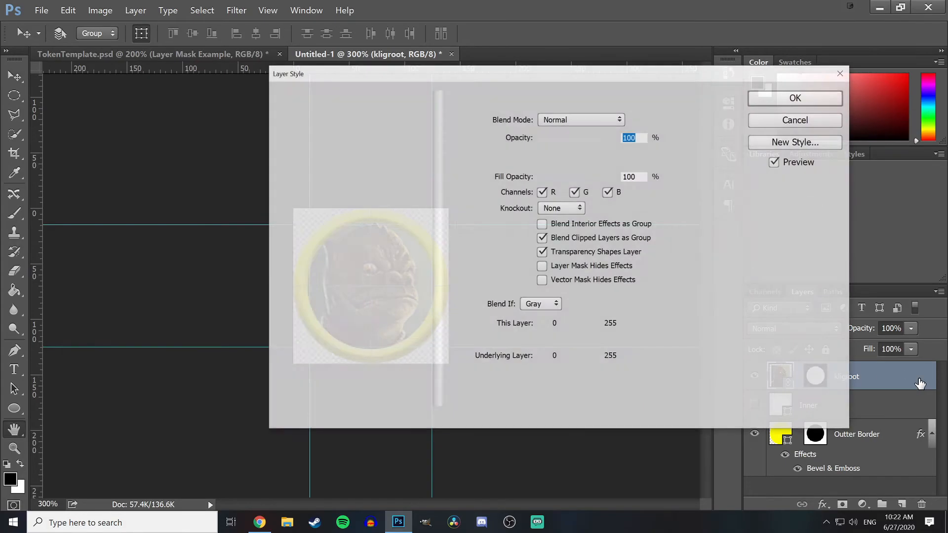
pyautogui.moveTo(654, 78); pyautogui.dragTo(835, 81)
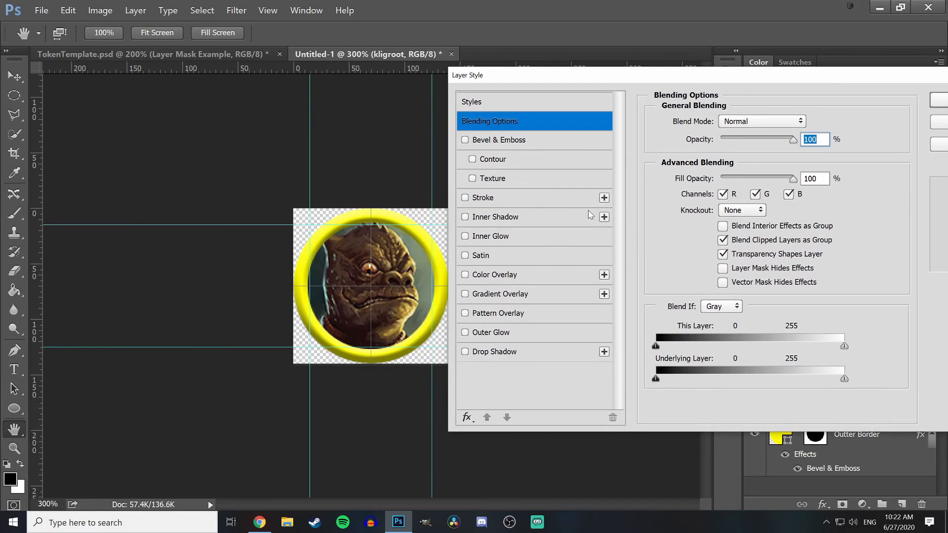
pyautogui.click(466, 217)
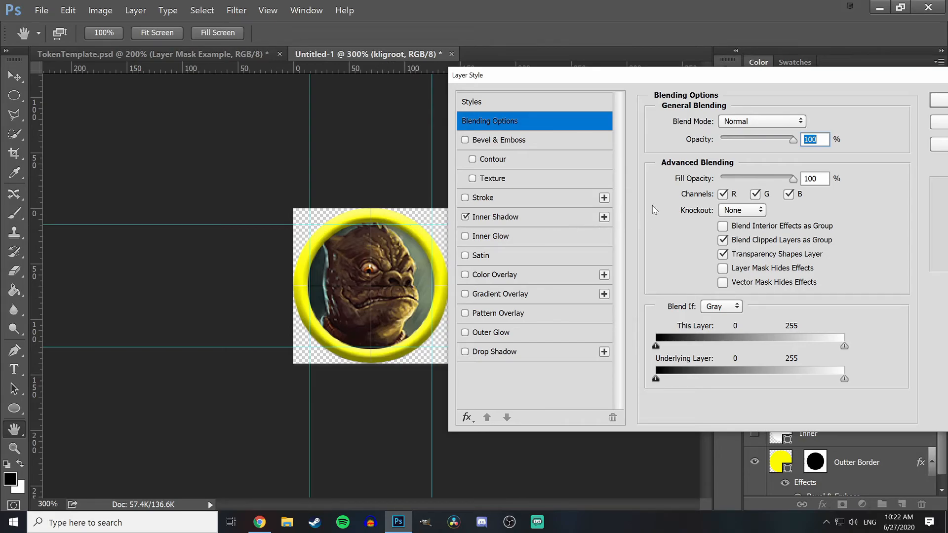
pyautogui.click(543, 221)
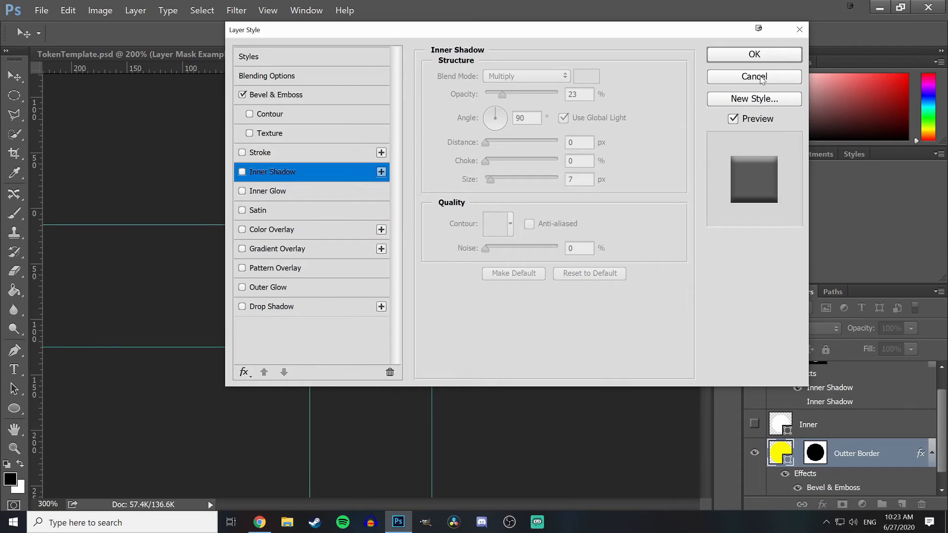
# Step: Leave the layer style settings and recolor the Outter Border shape to pink f275f1
pyautogui.click(753, 77)
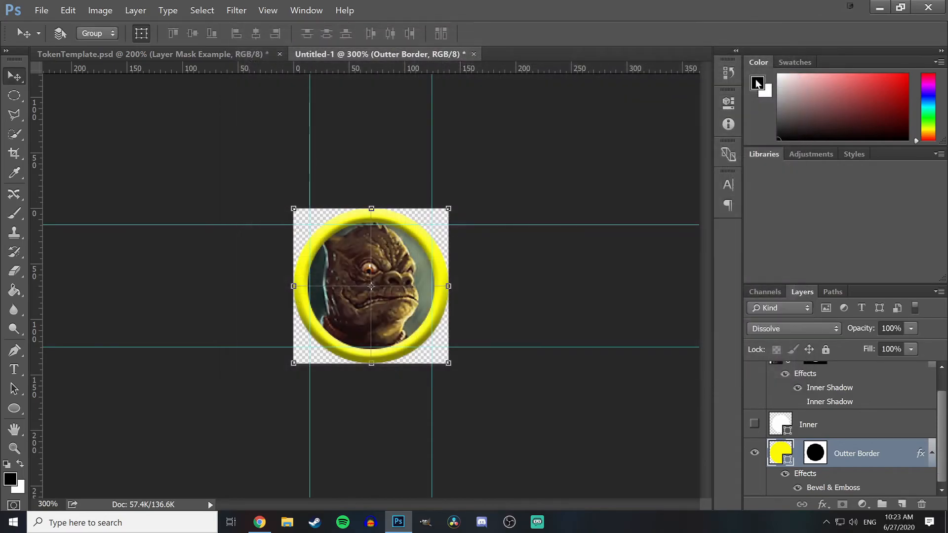
pyautogui.doubleClick(779, 454)
pyautogui.moveTo(594, 91)
pyautogui.mouseDown()
pyautogui.moveTo(720, 73)
pyautogui.moveTo(704, 191)
pyautogui.moveTo(670, 166)
pyautogui.moveTo(634, 115)
pyautogui.mouseUp()
pyautogui.click(748, 125)
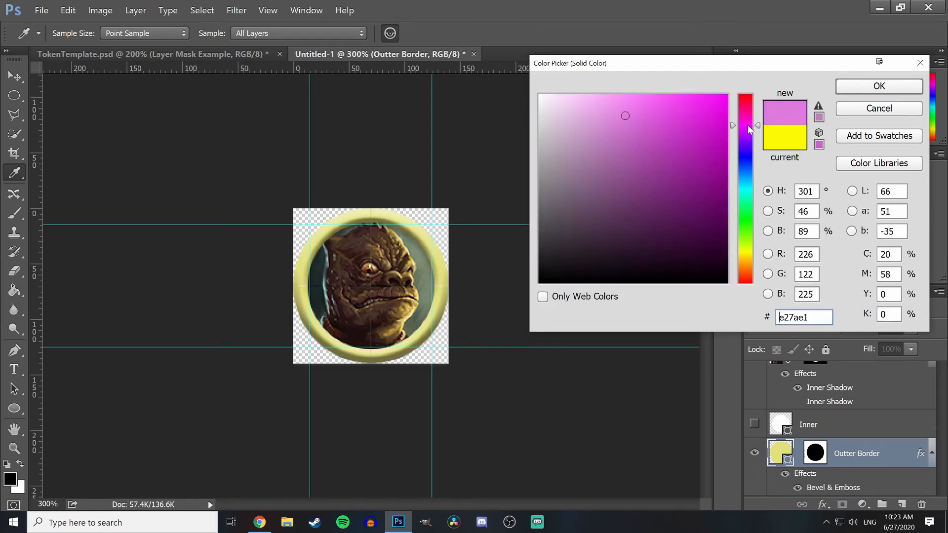
pyautogui.click(712, 98)
pyautogui.click(636, 104)
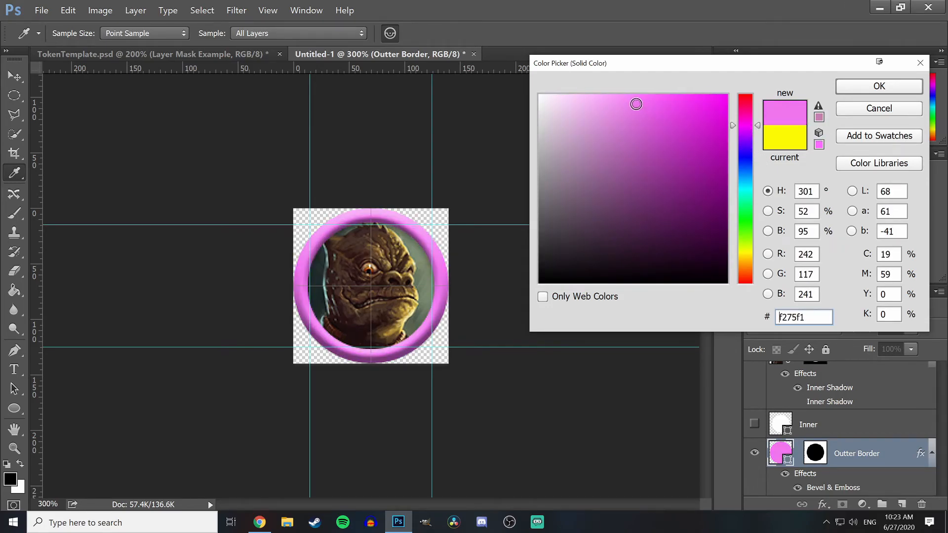
pyautogui.click(873, 89)
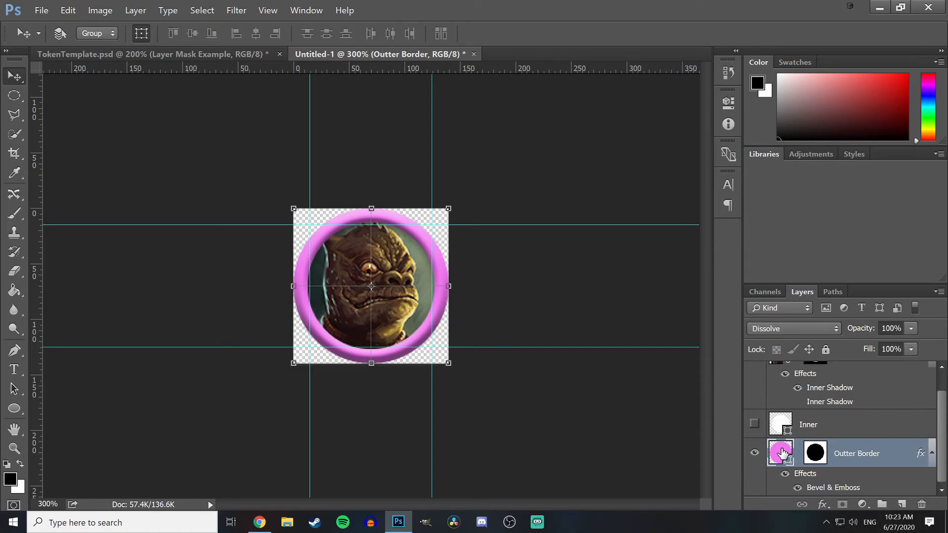
# Step: Fill the Outter Border shape with the linear Violet, Orange gradient preset at 90 degrees
pyautogui.click(14, 408)
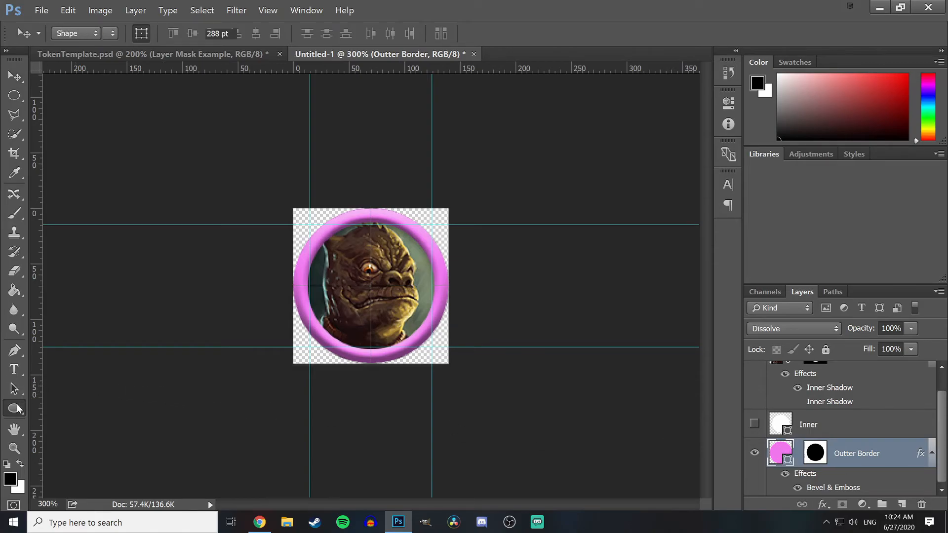
pyautogui.click(728, 103)
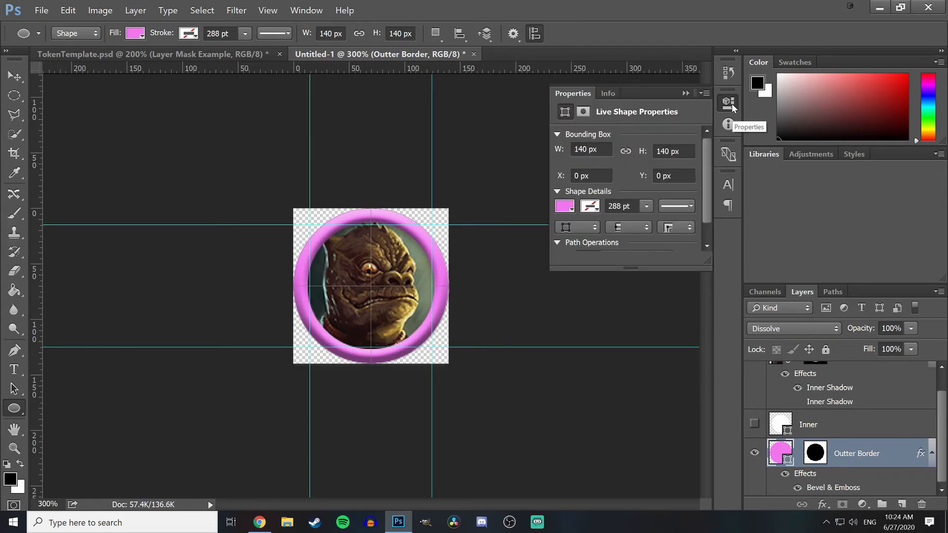
pyautogui.click(590, 207)
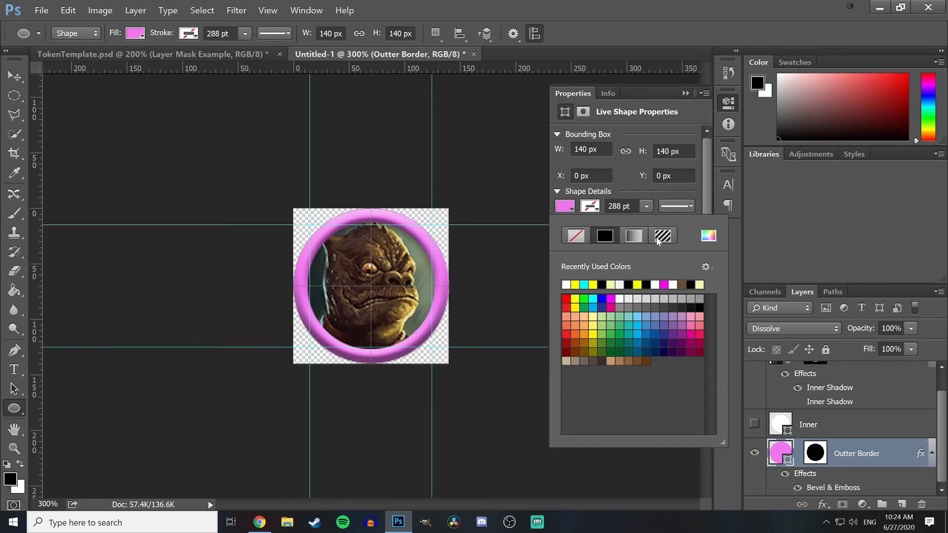
pyautogui.click(634, 235)
pyautogui.click(646, 292)
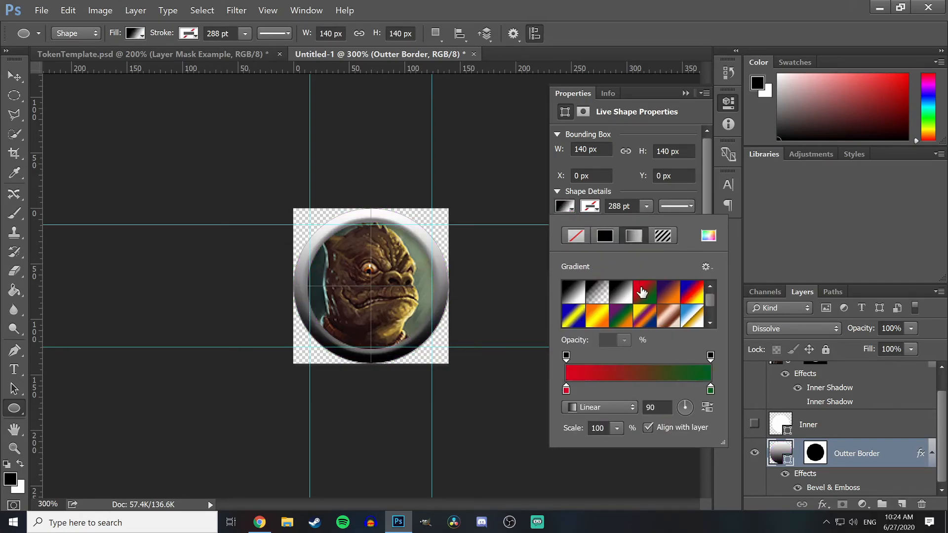
pyautogui.click(668, 296)
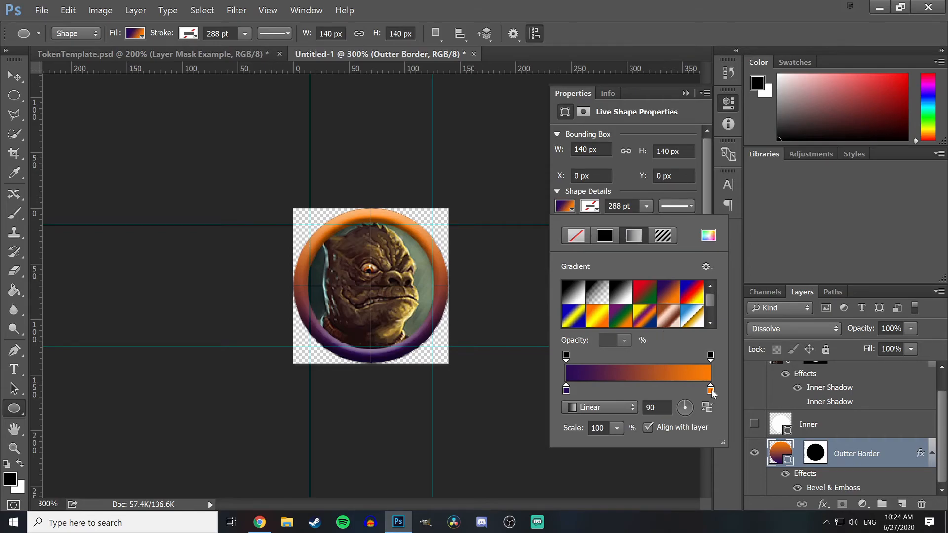
# Step: Try recoloring the border gradient's orange end stop to bright green and dark violet, then discard the gradient edit
pyautogui.click(699, 378)
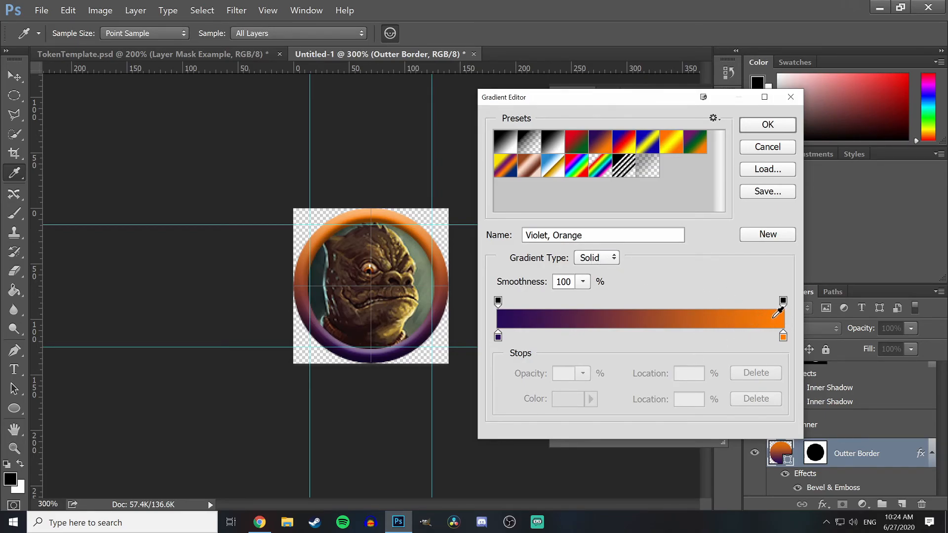
pyautogui.click(783, 337)
pyautogui.click(567, 399)
pyautogui.moveTo(746, 267)
pyautogui.mouseDown()
pyautogui.moveTo(745, 203)
pyautogui.moveTo(747, 225)
pyautogui.mouseUp()
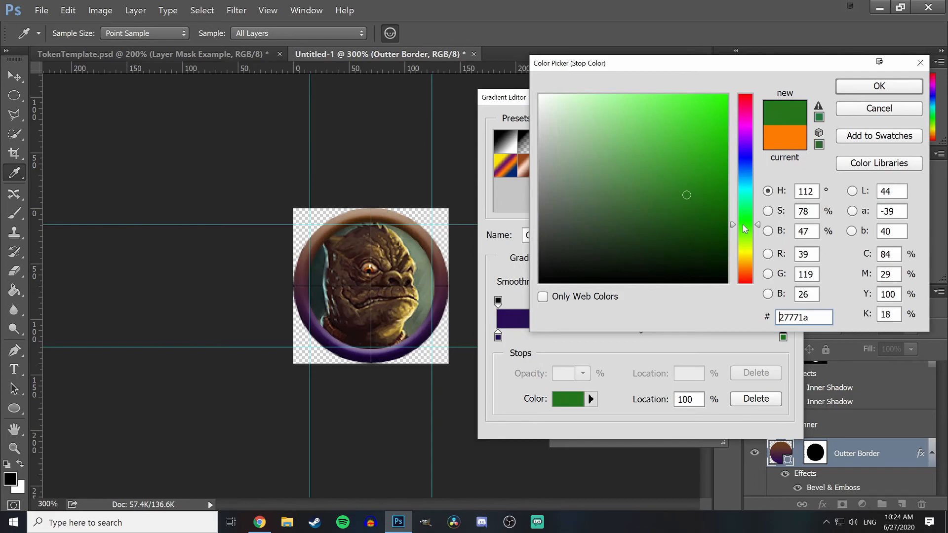
pyautogui.moveTo(718, 106); pyautogui.dragTo(740, 75)
pyautogui.click(893, 94)
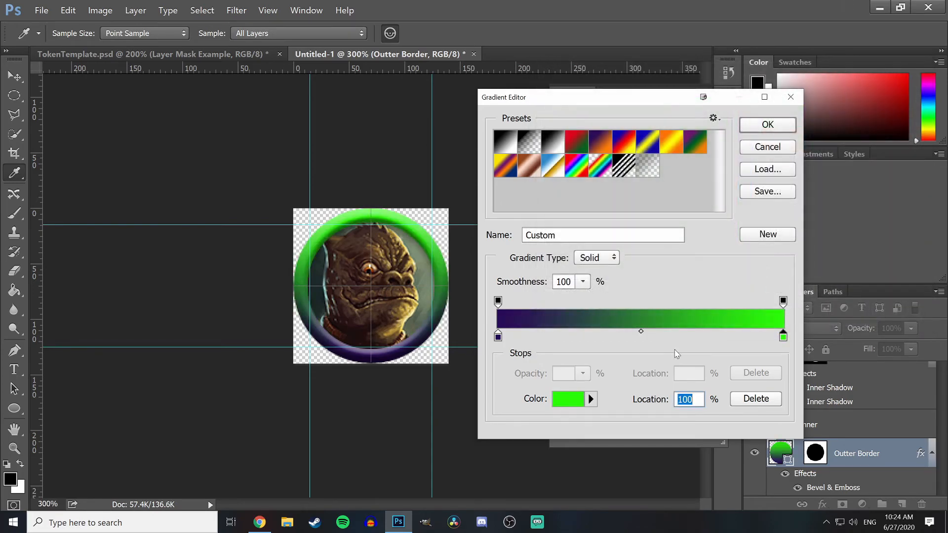
pyautogui.click(504, 315)
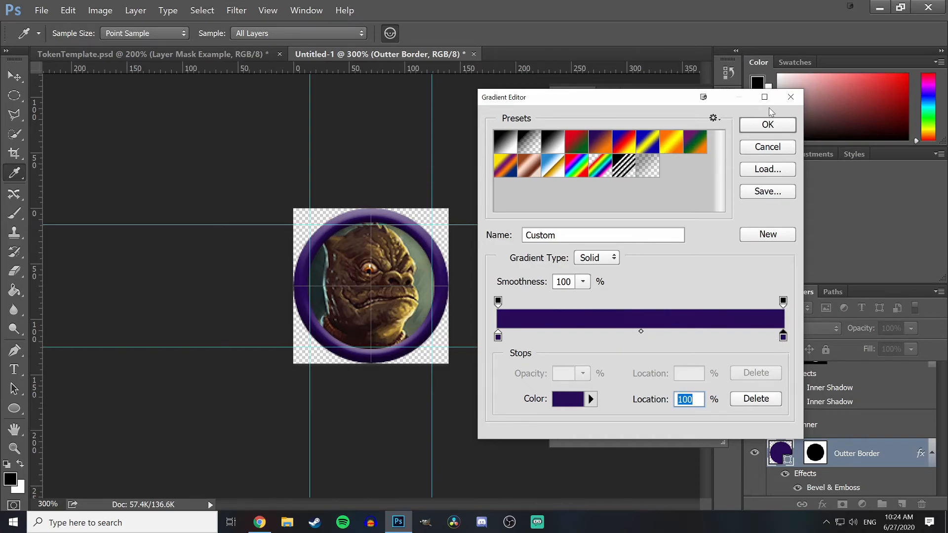
pyautogui.click(772, 148)
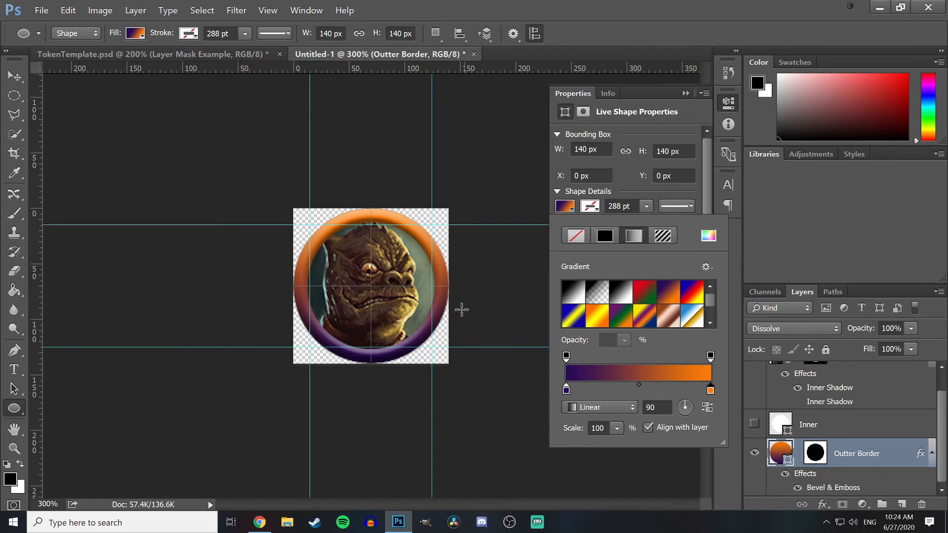
pyautogui.click(726, 102)
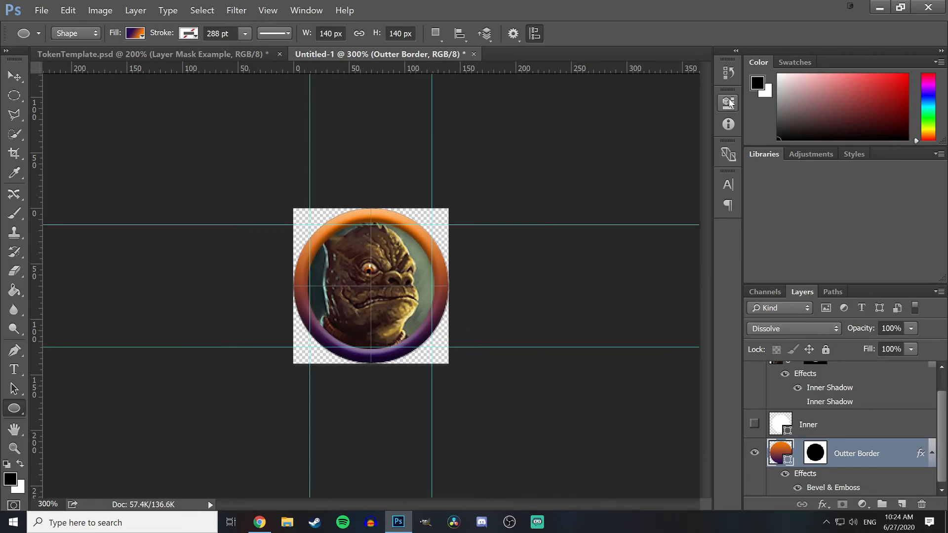
# Step: Try the kligroot layer beneath the Outter Border layer, then return it to the top of the layer stack
pyautogui.scroll(1, 863, 385)
pyautogui.scroll(-1, 888, 372)
pyautogui.scroll(1, 891, 376)
pyautogui.moveTo(893, 379); pyautogui.dragTo(890, 472)
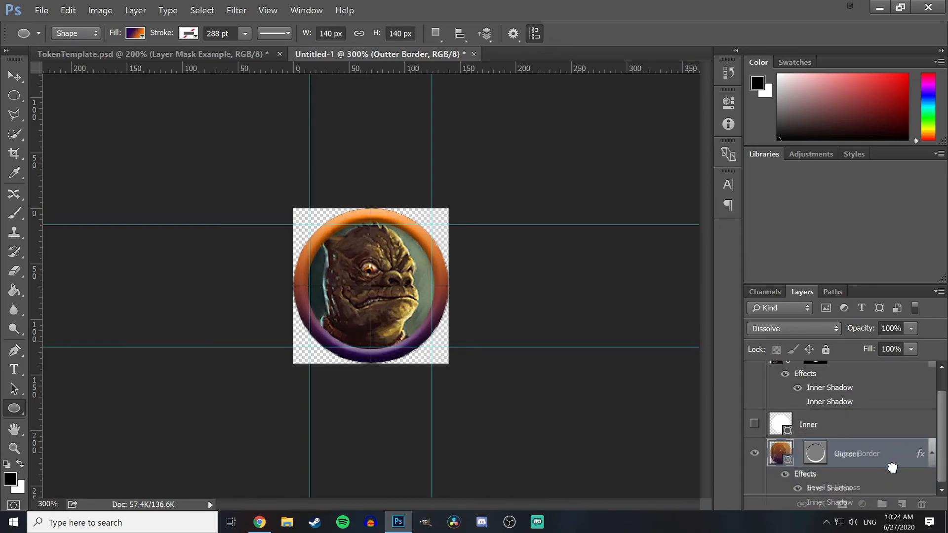
pyautogui.moveTo(880, 409); pyautogui.dragTo(858, 481)
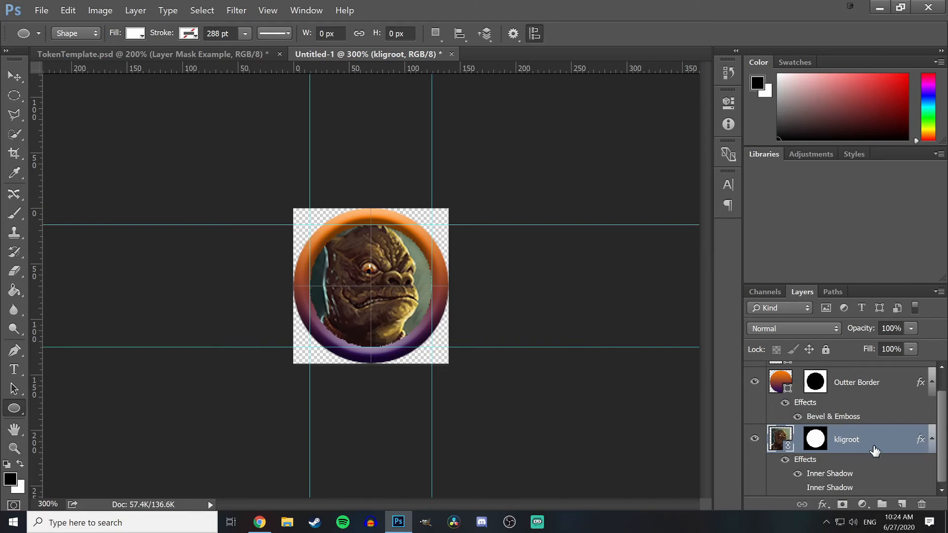
pyautogui.click(754, 439)
pyautogui.click(754, 439)
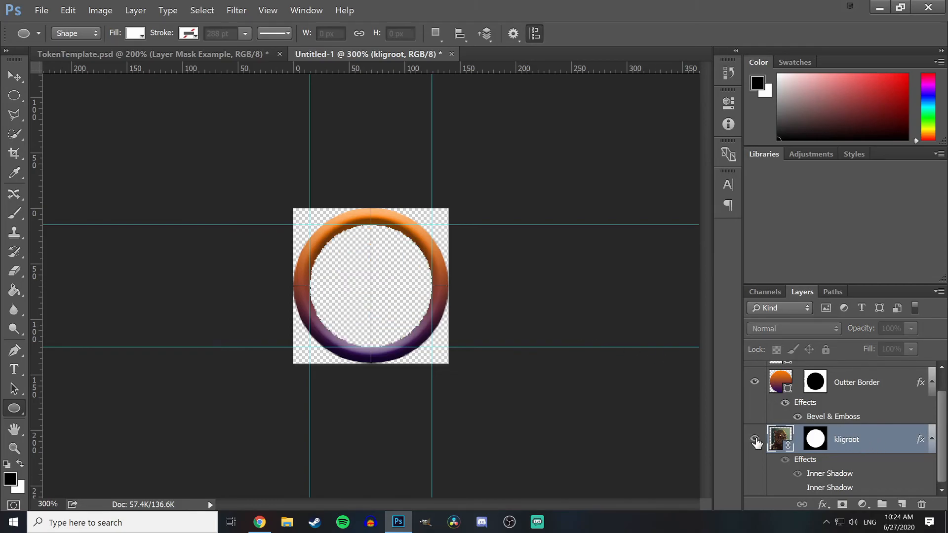
pyautogui.moveTo(904, 448); pyautogui.dragTo(890, 377)
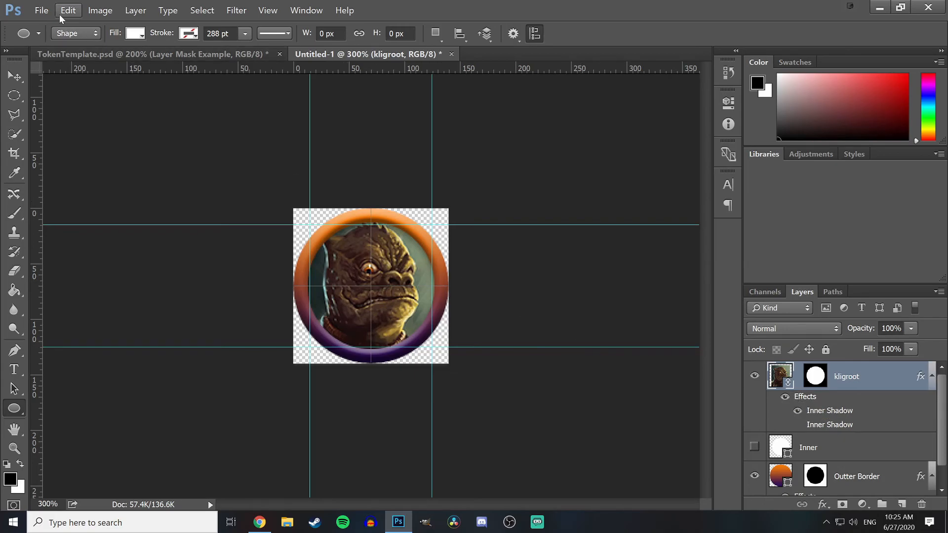
# Step: Place the astromech picture from the Black Sun Rising folder as a linked layer above kligroot
pyautogui.click(42, 10)
pyautogui.click(45, 226)
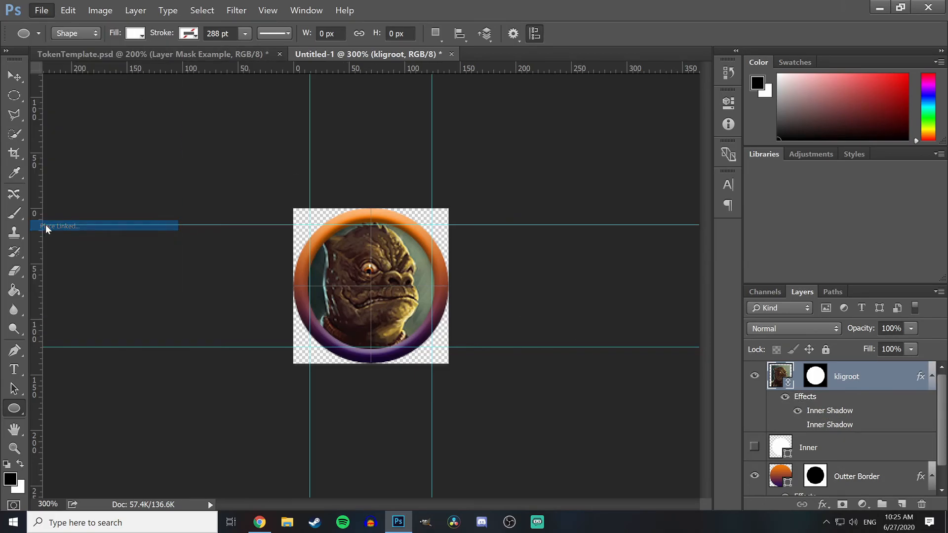
pyautogui.click(258, 182)
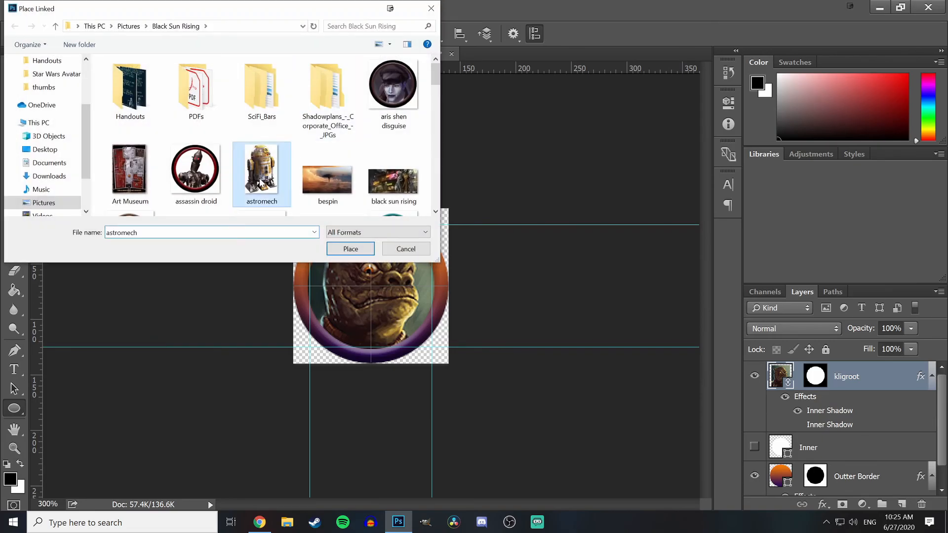
pyautogui.doubleClick(258, 182)
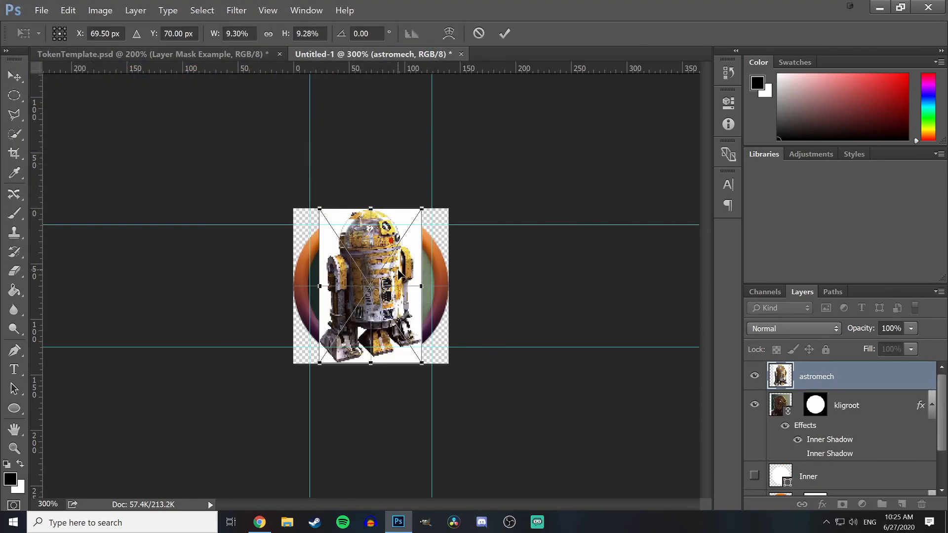
# Step: Scale the astromech picture to about 14.4% and position its head within the ring at about X 72, Y 123 px
pyautogui.moveTo(399, 273); pyautogui.dragTo(373, 273)
pyautogui.moveTo(396, 363); pyautogui.dragTo(469, 434)
pyautogui.moveTo(420, 303); pyautogui.dragTo(427, 326)
pyautogui.moveTo(426, 315); pyautogui.dragTo(428, 324)
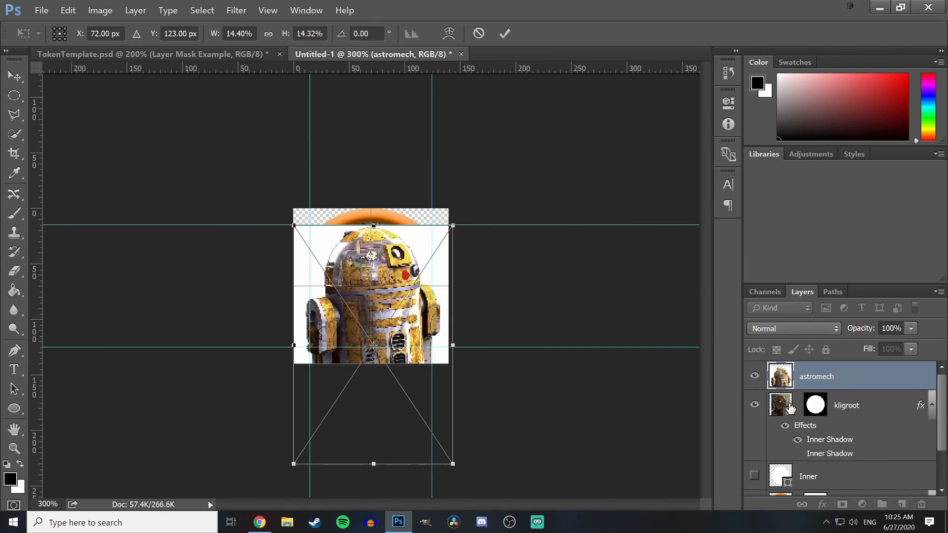
pyautogui.click(508, 33)
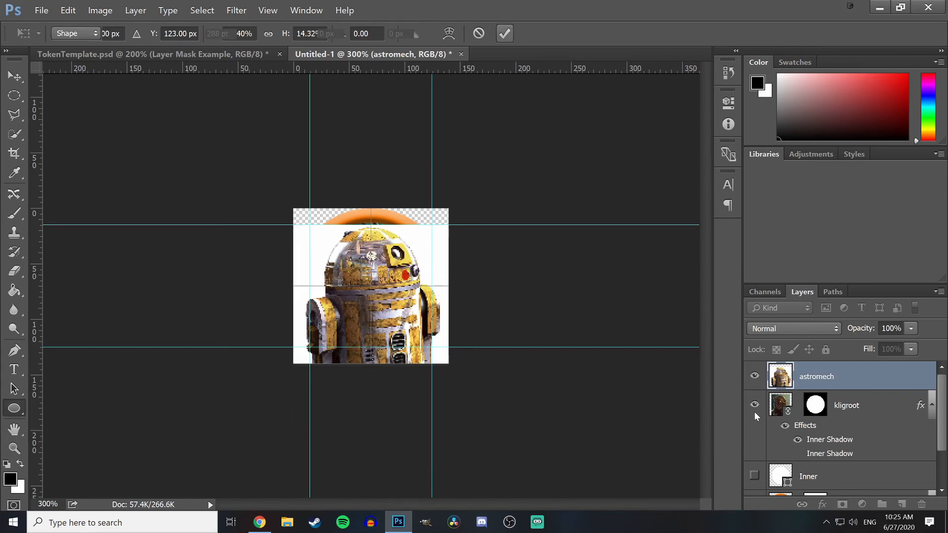
# Step: Hide the kligroot layer and move its circular layer mask onto the astromech layer
pyautogui.click(754, 405)
pyautogui.moveTo(815, 408); pyautogui.dragTo(818, 378)
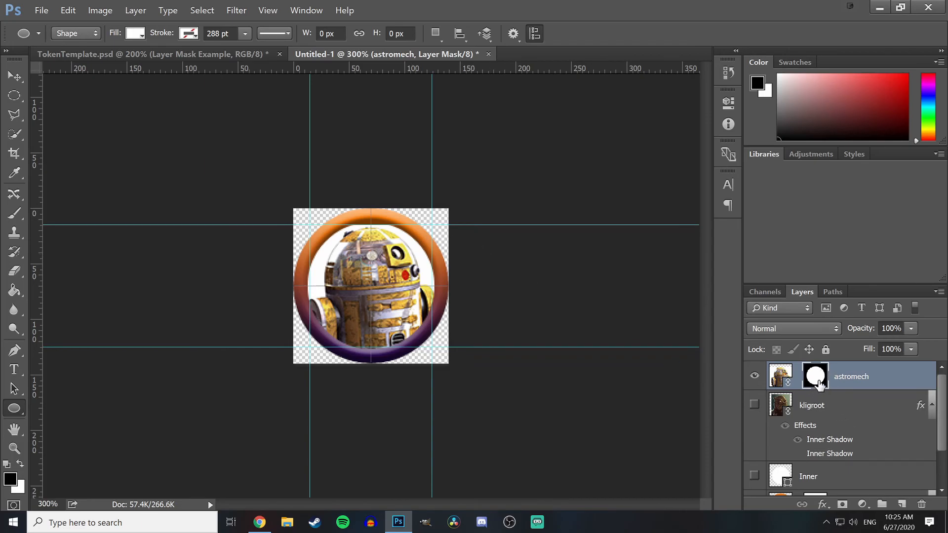
pyautogui.click(754, 405)
pyautogui.click(754, 406)
# Step: Try saving the astromech token document in PNG format
pyautogui.click(223, 53)
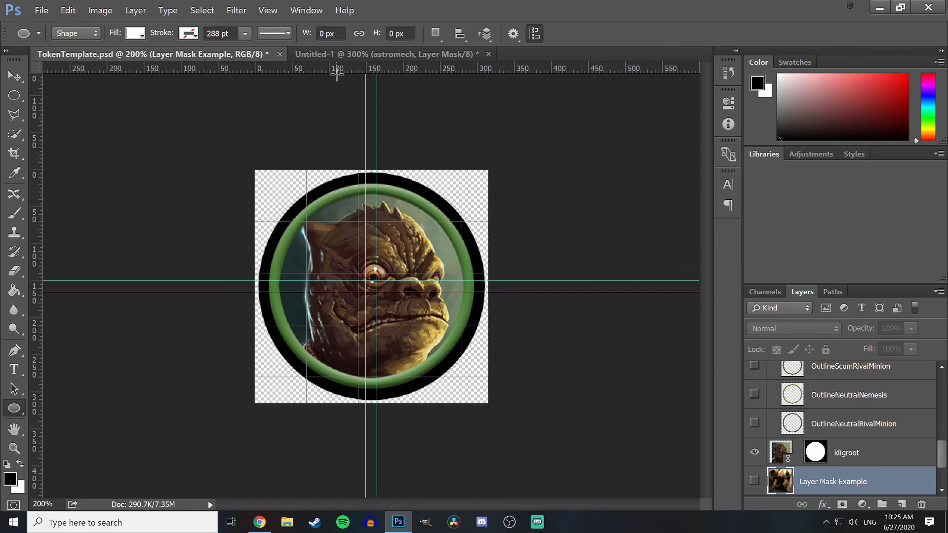
pyautogui.click(340, 53)
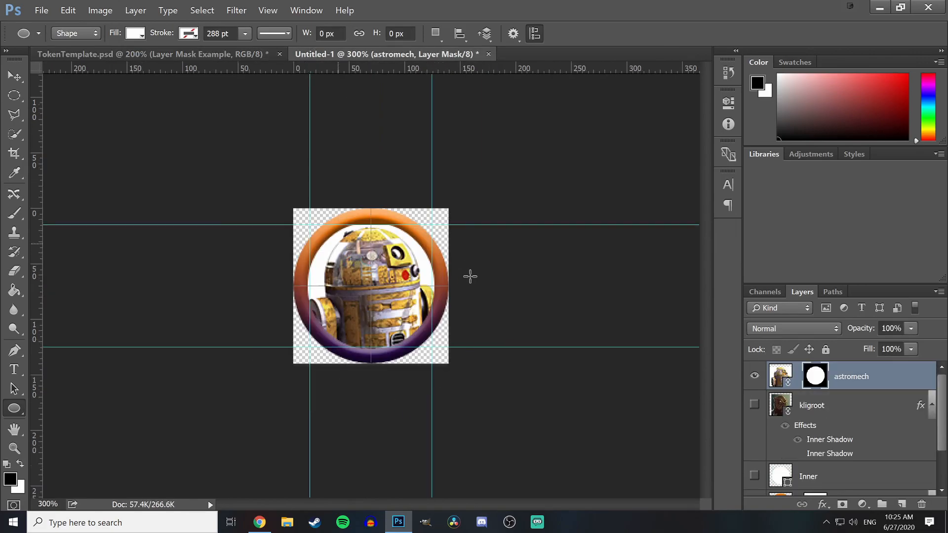
pyautogui.click(42, 10)
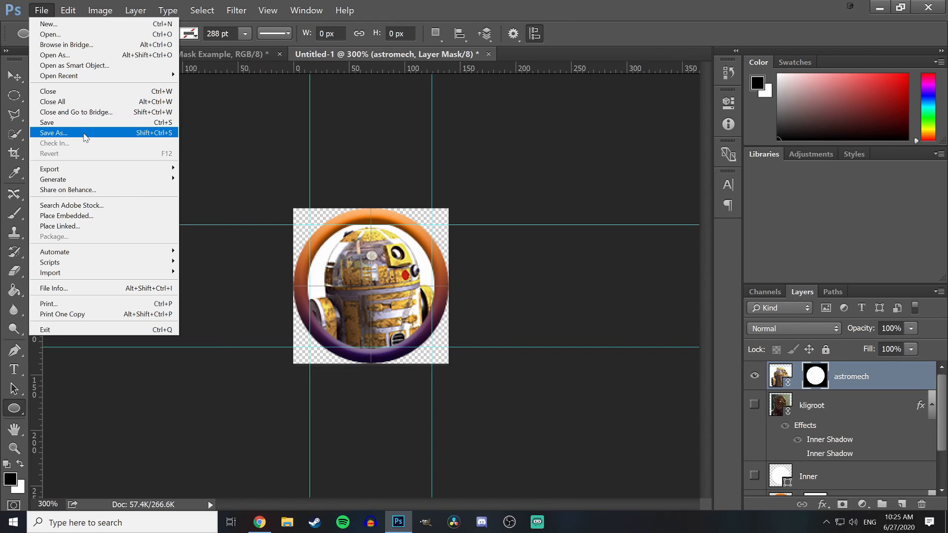
pyautogui.click(50, 132)
pyautogui.click(190, 218)
pyautogui.click(232, 376)
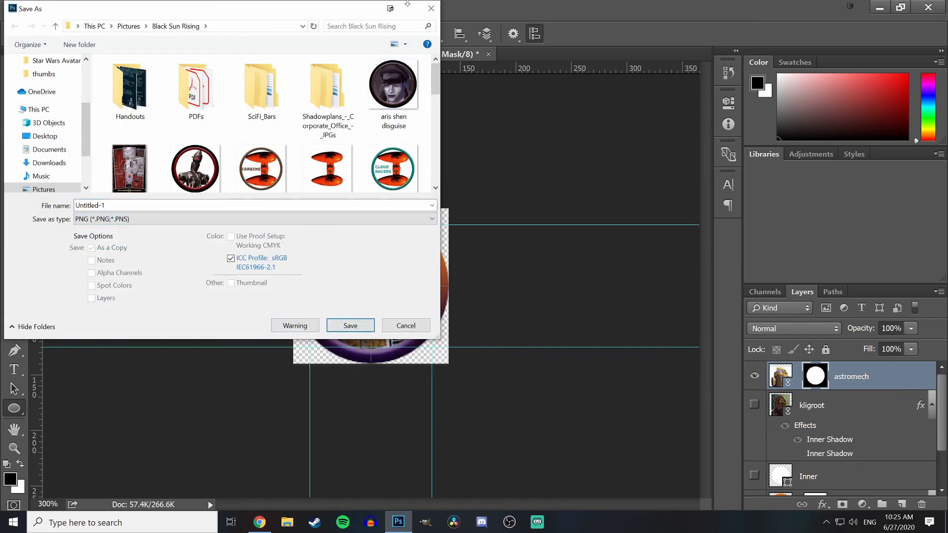
pyautogui.click(430, 12)
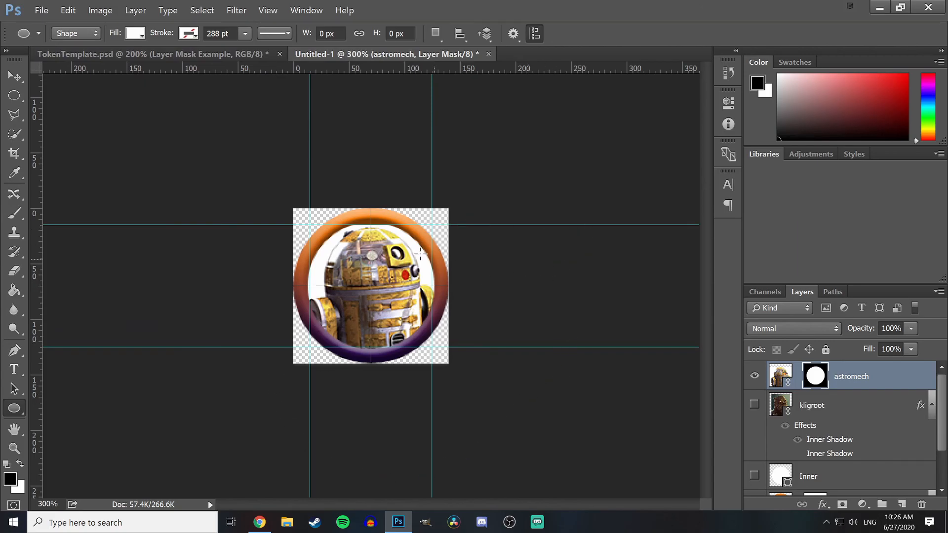